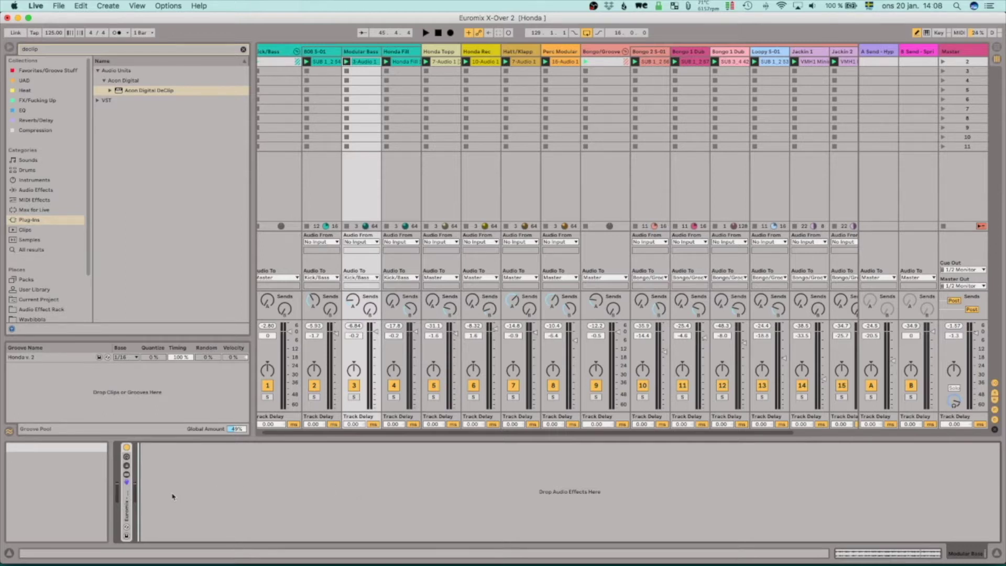
- Unfold the collapsed Euromix X-Over rack on the Modular Bass track
{"action": "double_click", "coordinate": [126, 505]}
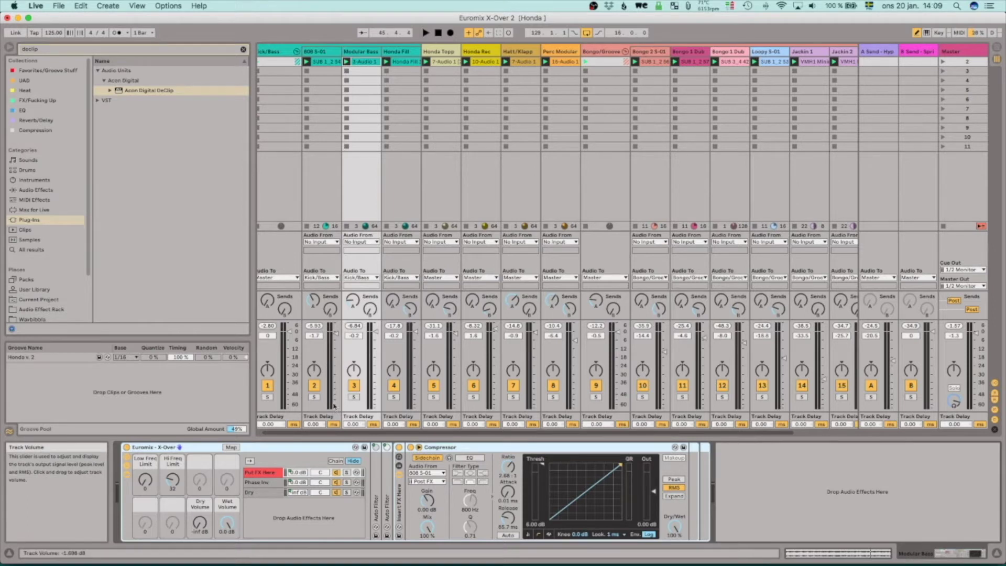
{"action": "scroll", "coordinate": [319, 405], "scroll_direction": "right", "scroll_amount": 1}
{"action": "scroll", "coordinate": [319, 405], "scroll_direction": "left", "scroll_amount": 2}
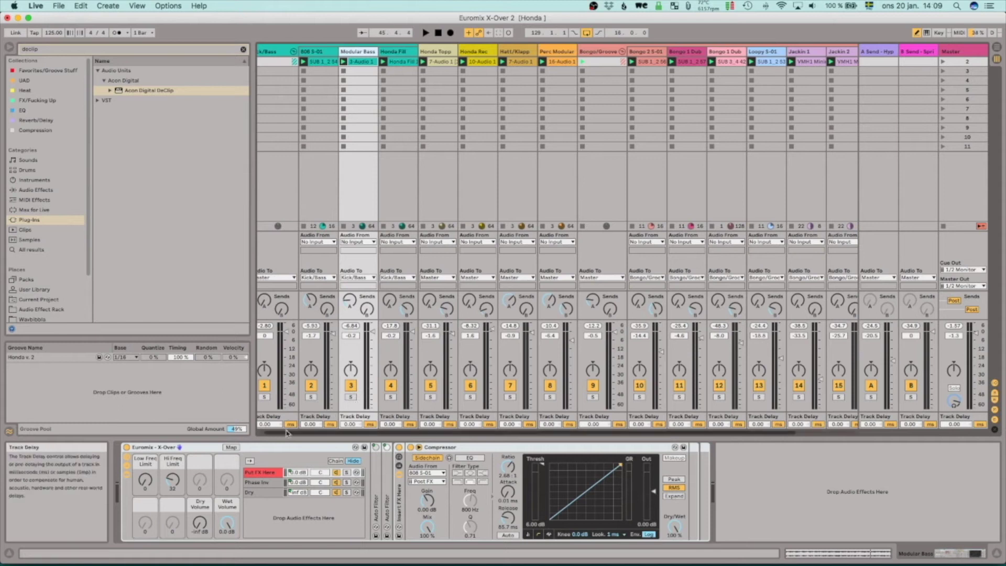
{"action": "scroll", "coordinate": [265, 422], "scroll_direction": "left", "scroll_amount": 2}
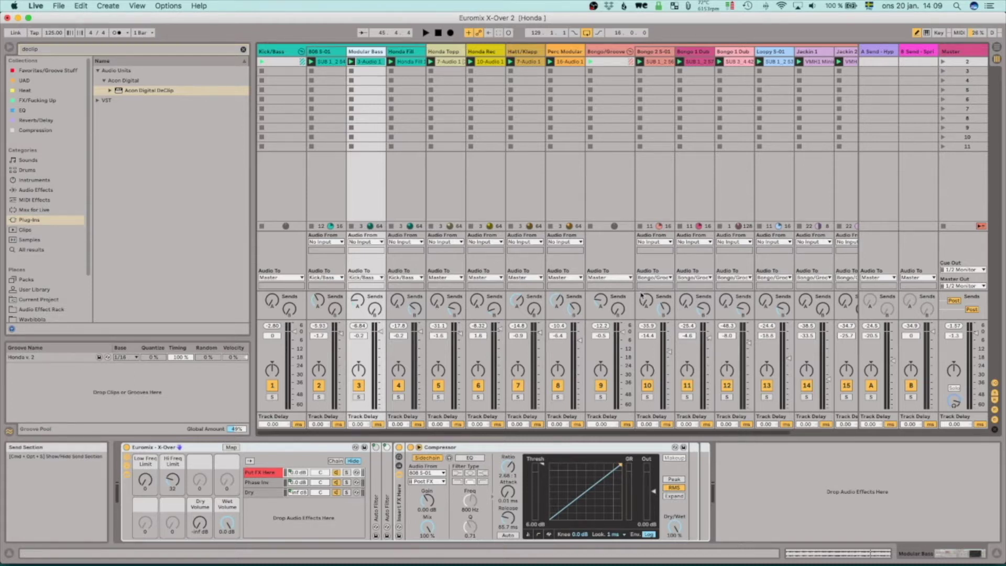
- Examine the device chains of the C Rec, Jackin, Loopy S-01, Bongo 1 Dub, Perc Modular and Hatt/Klapp tracks
{"action": "scroll", "coordinate": [646, 295], "scroll_direction": "right", "scroll_amount": 1}
{"action": "scroll", "coordinate": [646, 296], "scroll_direction": "right", "scroll_amount": 5}
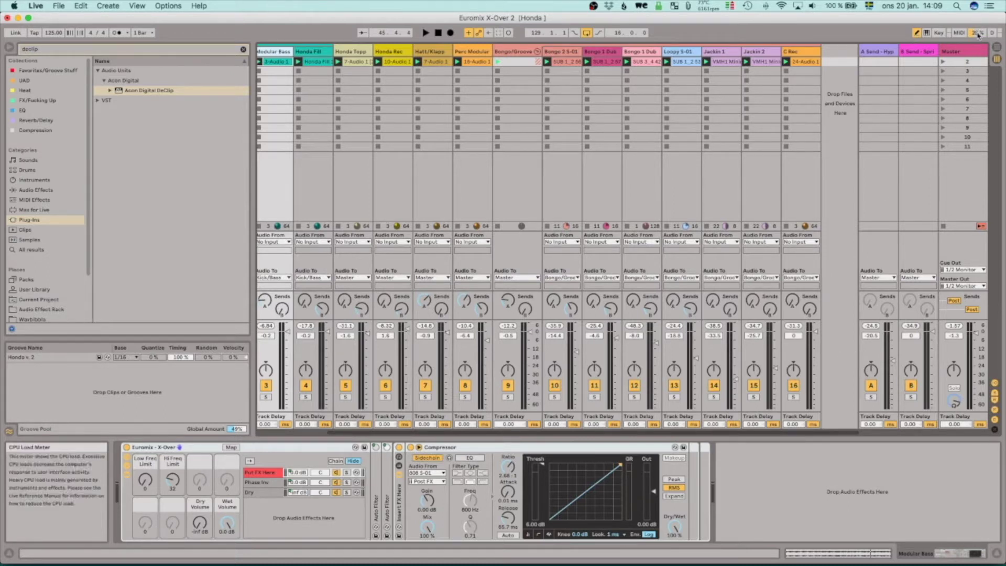
{"action": "left_click", "coordinate": [814, 53]}
{"action": "left_click", "coordinate": [748, 52]}
{"action": "left_click", "coordinate": [722, 53]}
{"action": "left_click", "coordinate": [678, 52]}
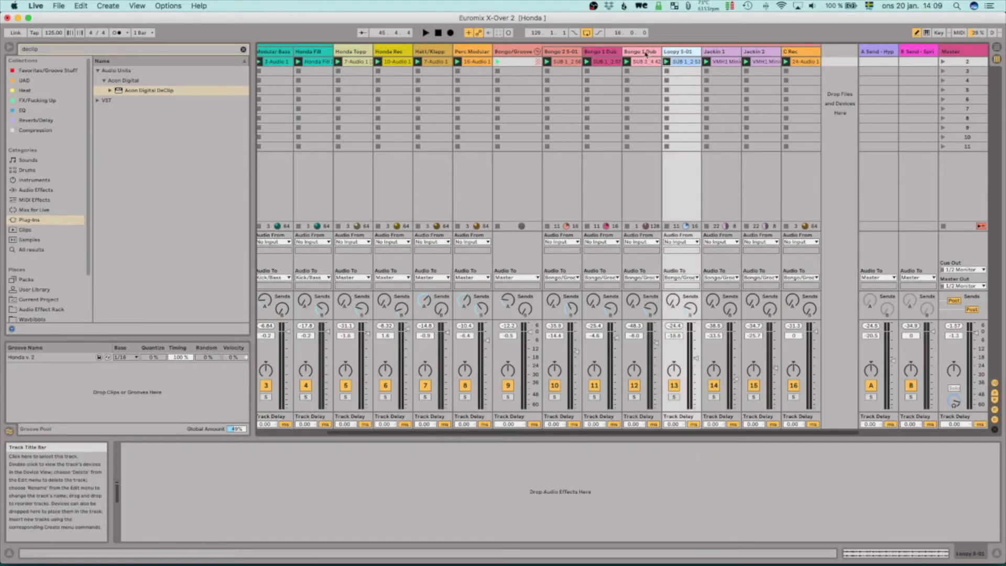
{"action": "left_click", "coordinate": [646, 53]}
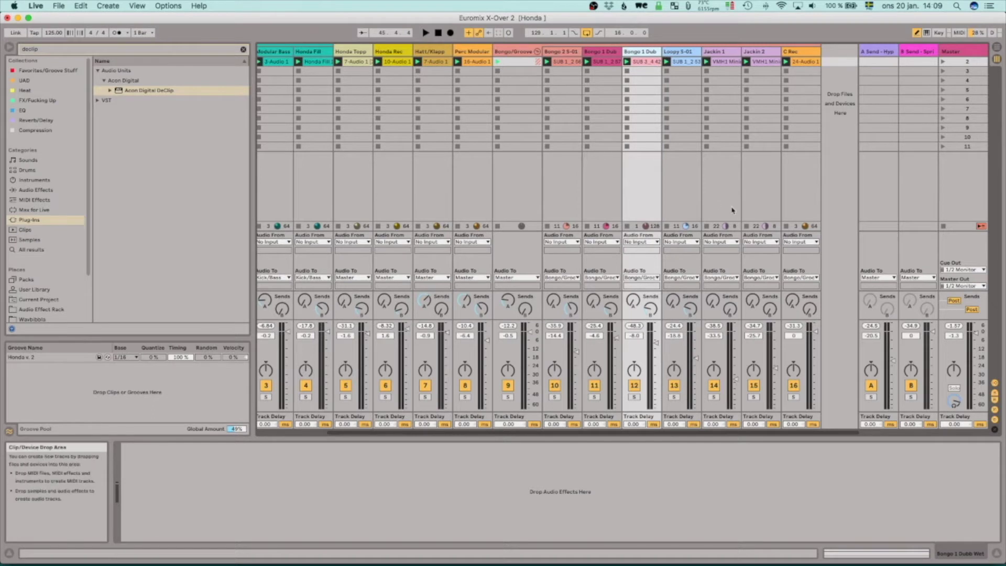
{"action": "scroll", "coordinate": [731, 210], "scroll_direction": "left", "scroll_amount": 3}
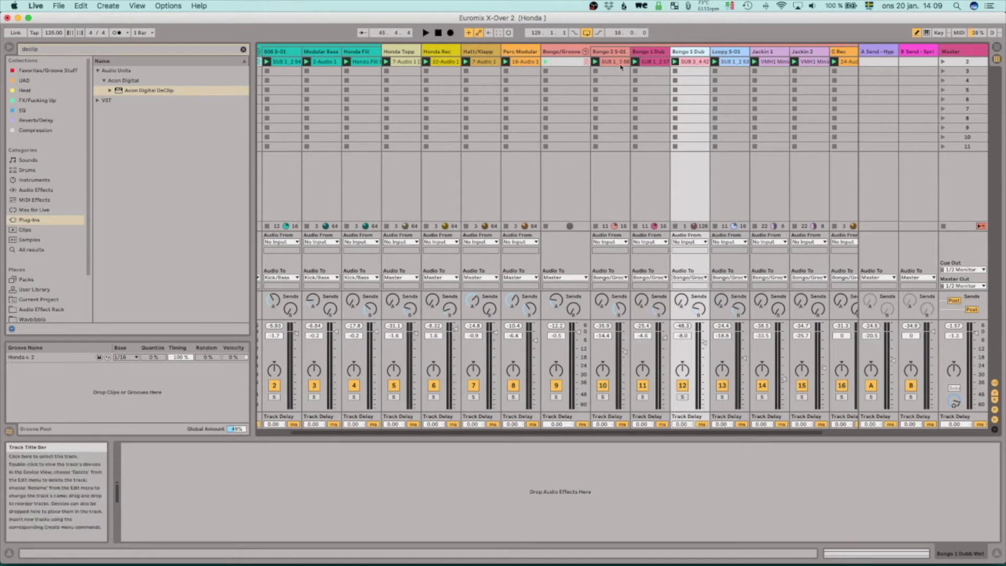
{"action": "left_click", "coordinate": [517, 52]}
{"action": "left_click", "coordinate": [488, 53]}
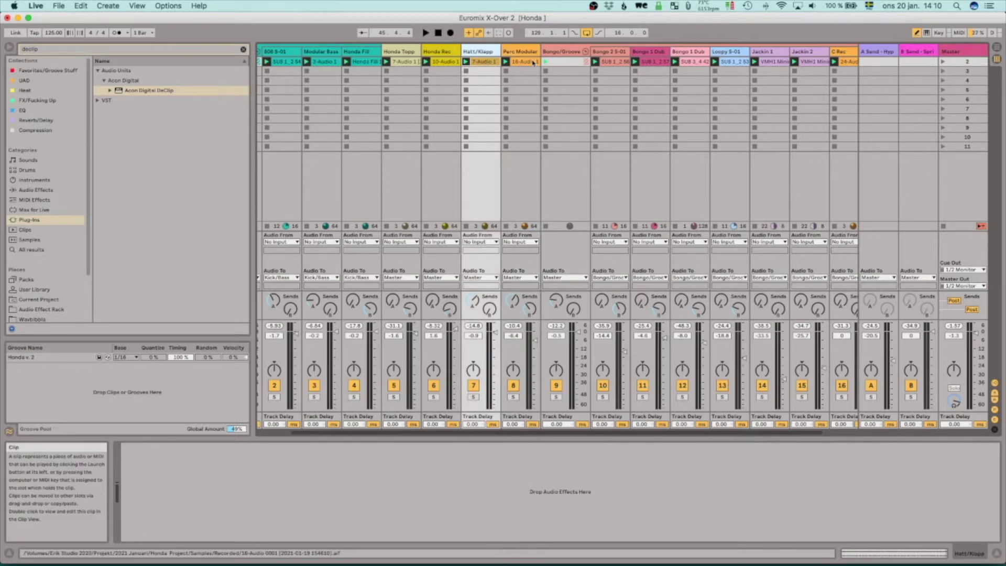
- Examine the device chains from the Honda Rec track back to the Kick/Bass group
{"action": "scroll", "coordinate": [548, 68], "scroll_direction": "left", "scroll_amount": 1}
{"action": "scroll", "coordinate": [548, 69], "scroll_direction": "left", "scroll_amount": 2}
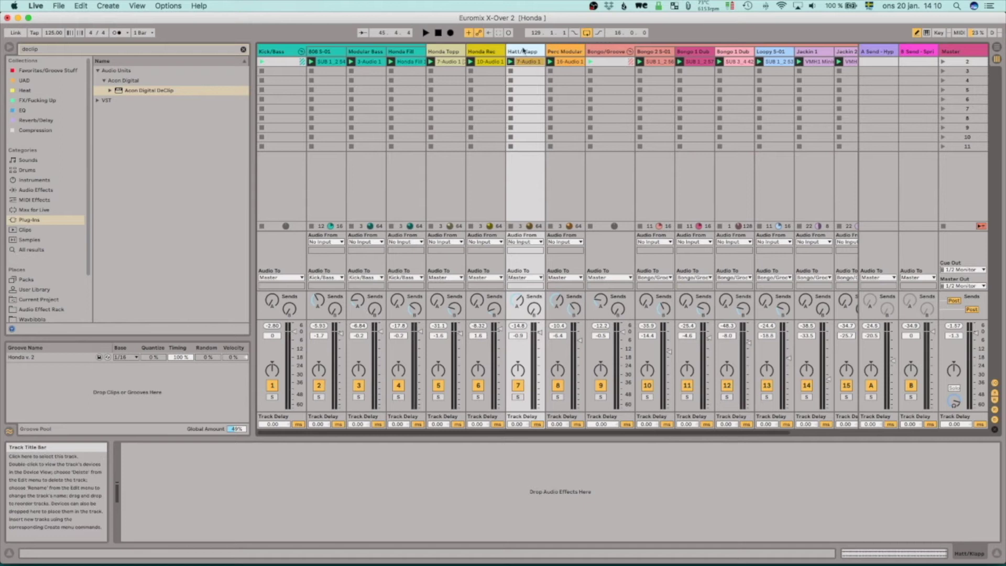
{"action": "left_click", "coordinate": [485, 52]}
{"action": "left_click", "coordinate": [444, 52]}
{"action": "left_click", "coordinate": [402, 54]}
{"action": "left_click", "coordinate": [359, 54]}
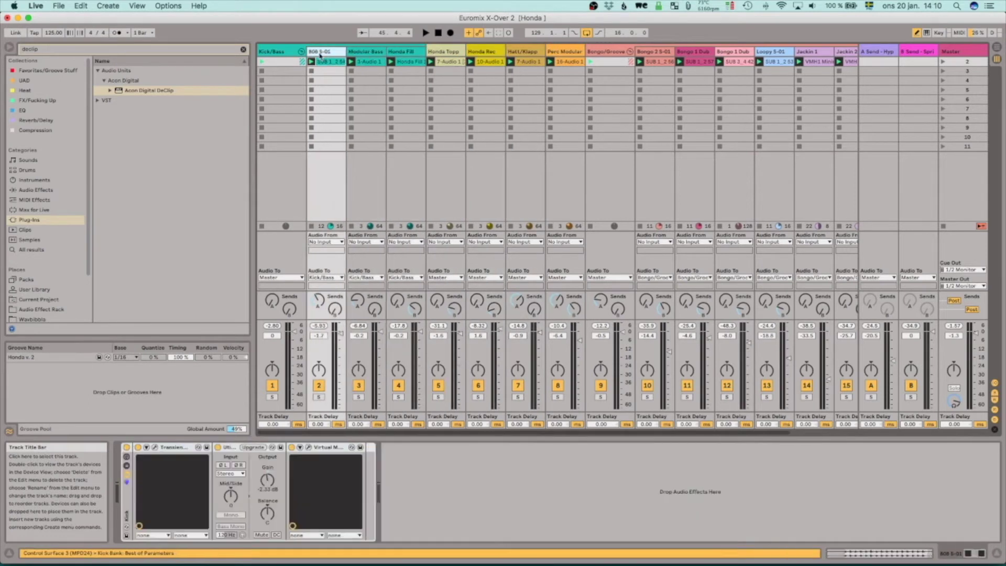
{"action": "left_click", "coordinate": [288, 53]}
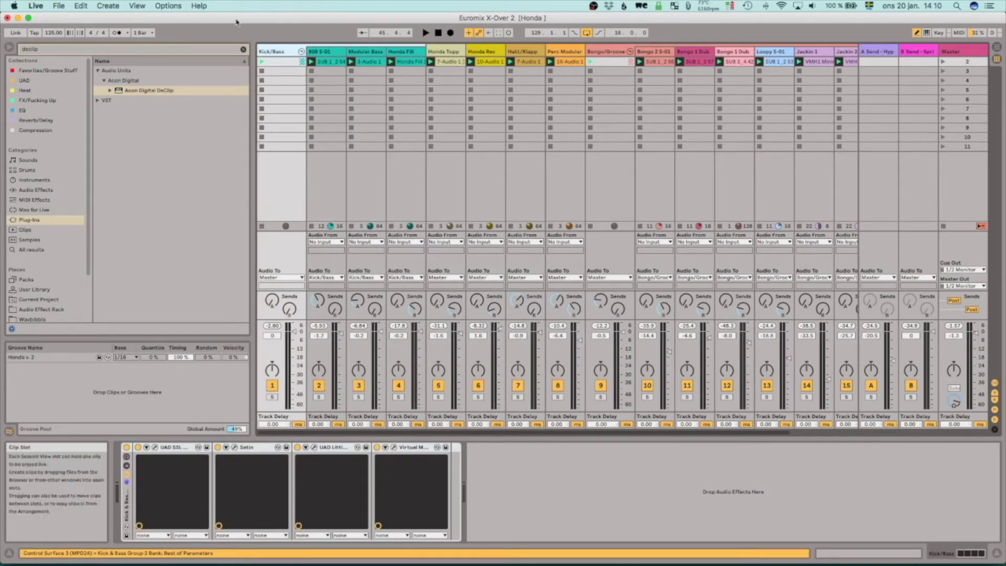
- Compare the devices on the 808 S-01 and Modular Bass tracks with those on the Bongo/Groove group
{"action": "left_click", "coordinate": [329, 53]}
{"action": "left_click", "coordinate": [371, 55]}
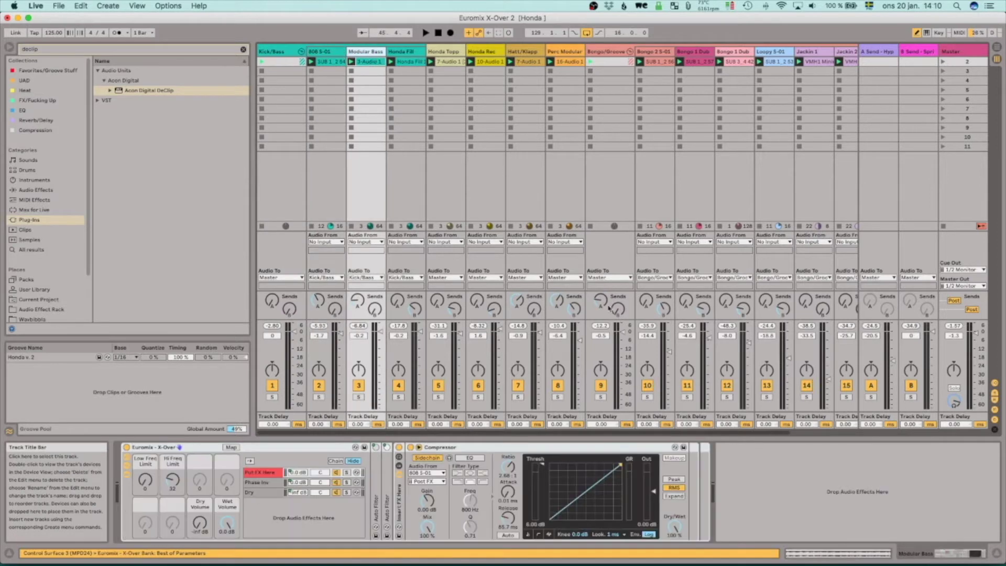
{"action": "left_click", "coordinate": [603, 52]}
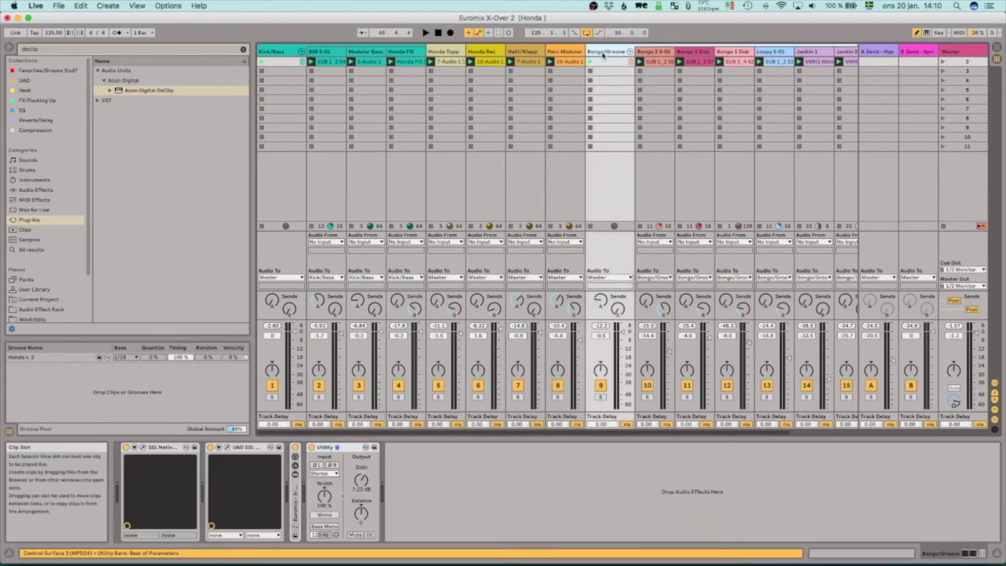
{"action": "left_click", "coordinate": [701, 467]}
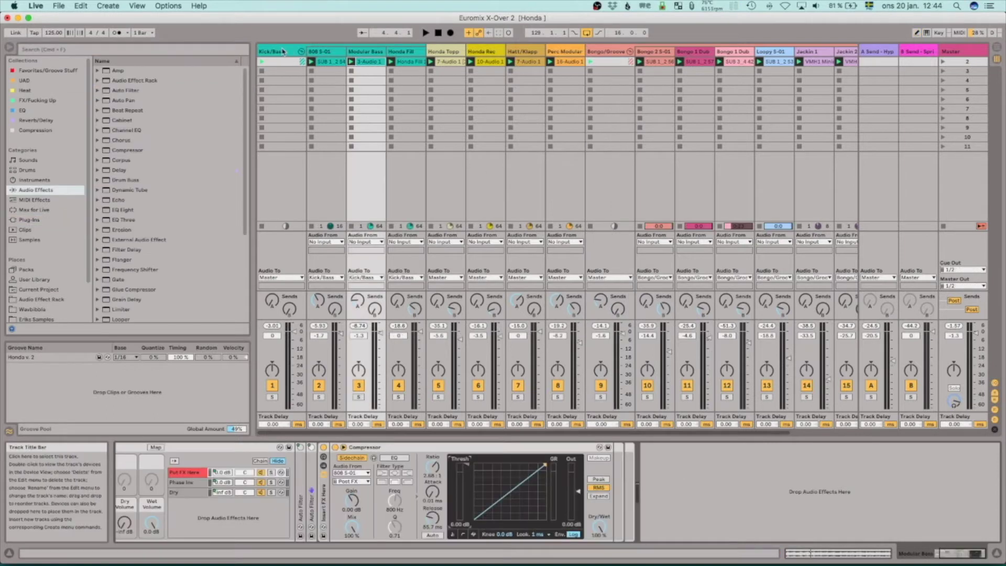
- Examine the device chains of the 808 S-01, Honda Rec, Hatt/Klapp, Perc Modular and first Bongo 1 Dub tracks
{"action": "left_click", "coordinate": [335, 53]}
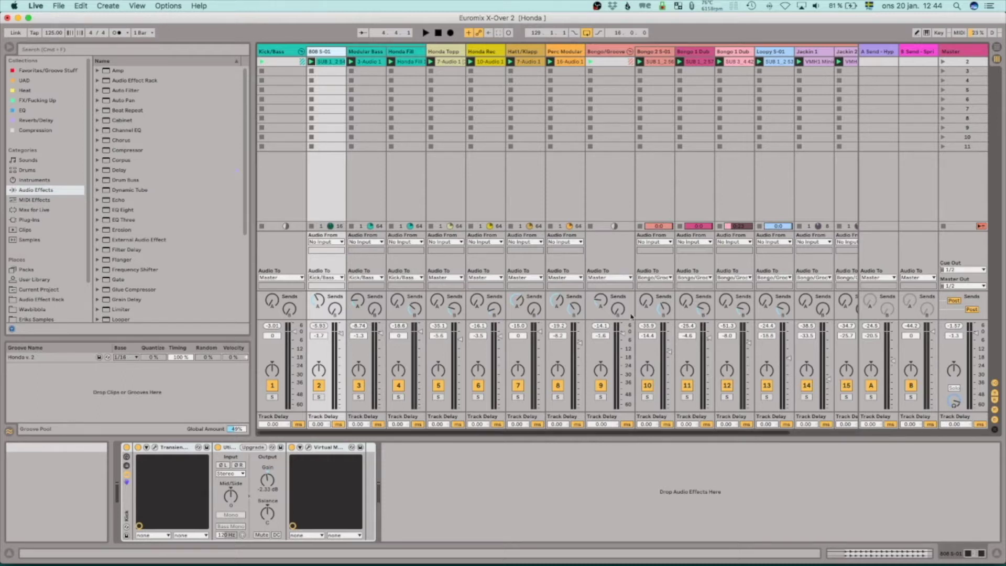
{"action": "scroll", "coordinate": [605, 280], "scroll_direction": "right", "scroll_amount": 3}
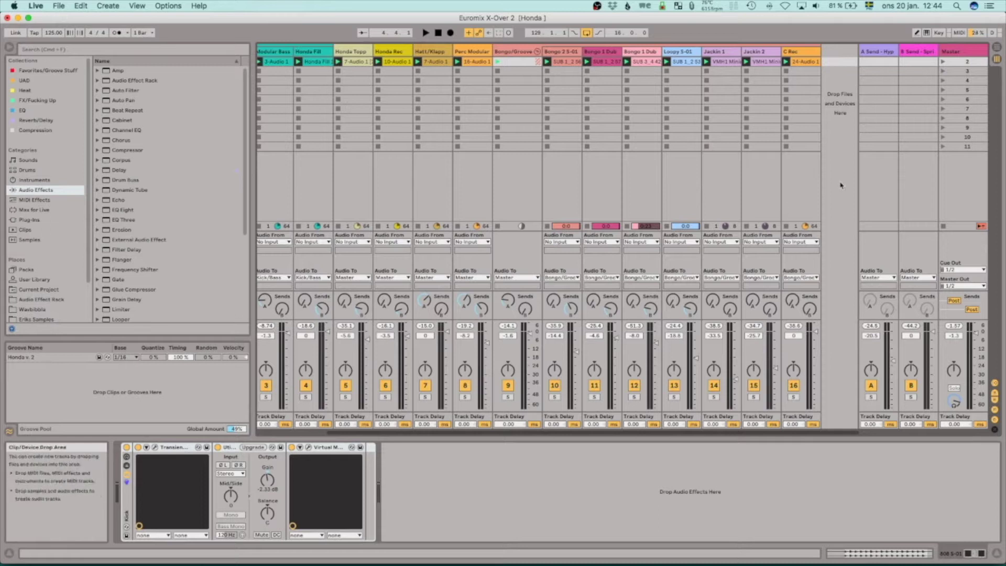
{"action": "scroll", "coordinate": [583, 170], "scroll_direction": "left", "scroll_amount": 1}
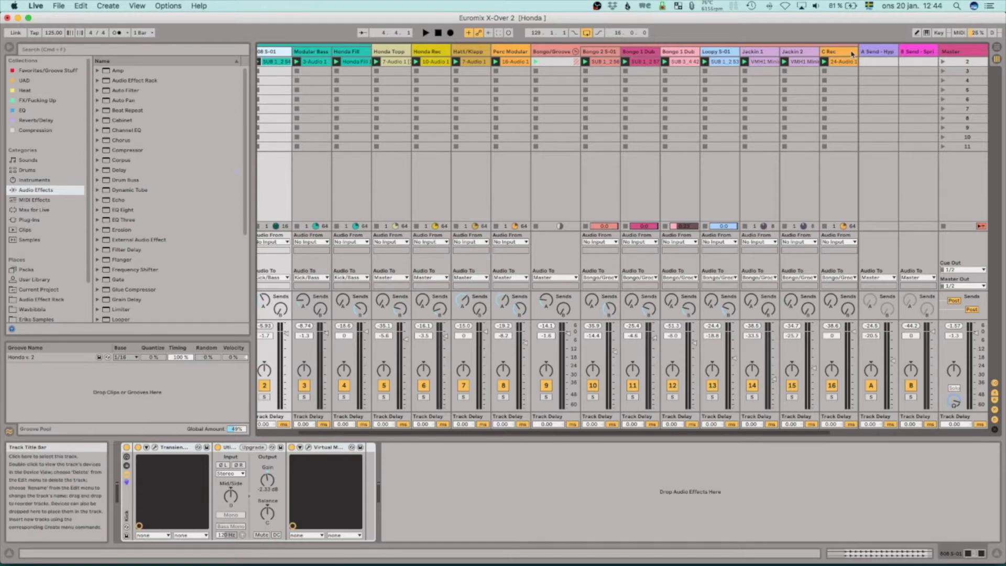
{"action": "left_click", "coordinate": [421, 52]}
{"action": "left_click", "coordinate": [468, 51]}
{"action": "left_click", "coordinate": [507, 53]}
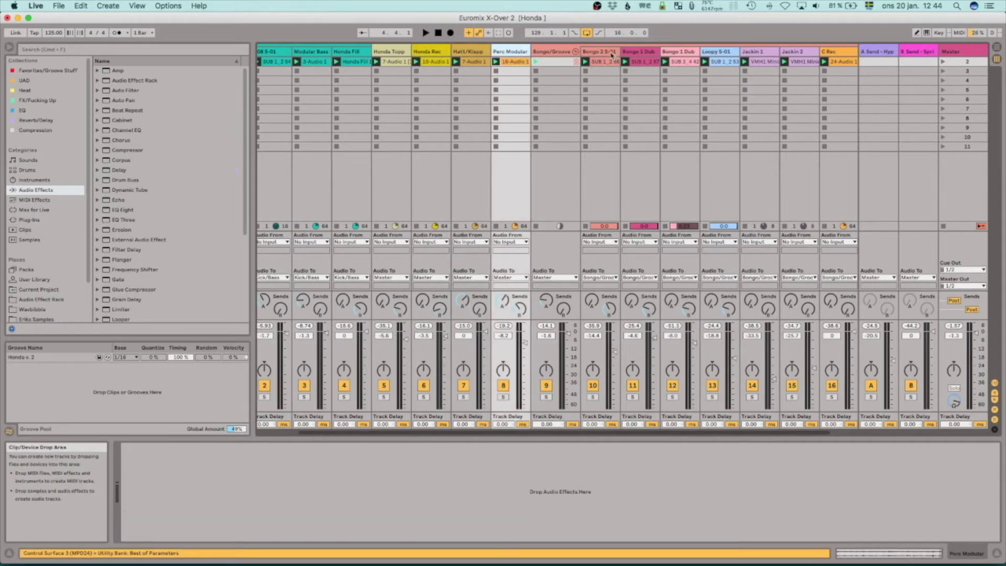
{"action": "left_click", "coordinate": [637, 52]}
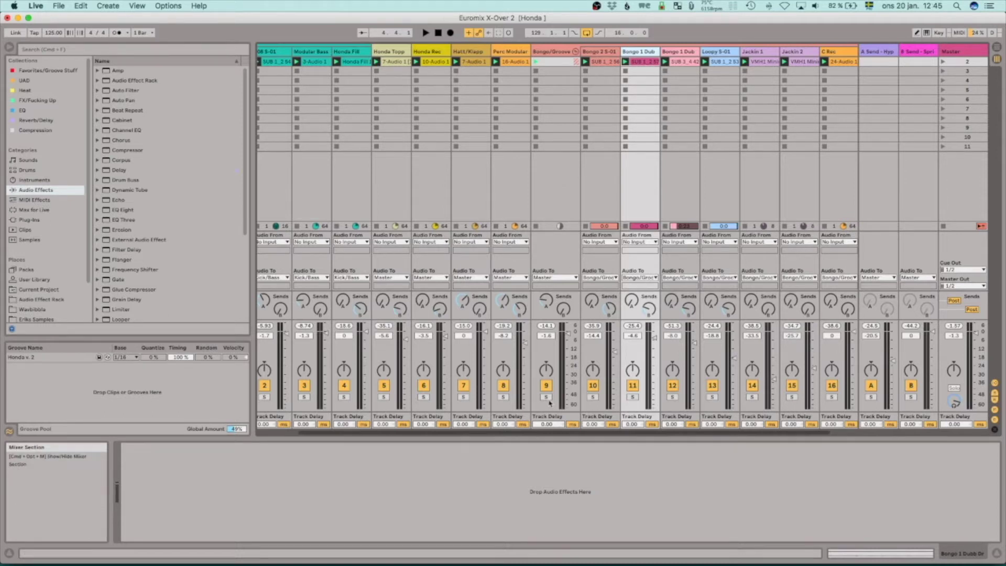
- Inspect the devices on the Bongo/Groove group and on its Bongo 2 S-01, Bongo 1 Dub and Loopy S-01 tracks
{"action": "scroll", "coordinate": [549, 402], "scroll_direction": "right", "scroll_amount": 1}
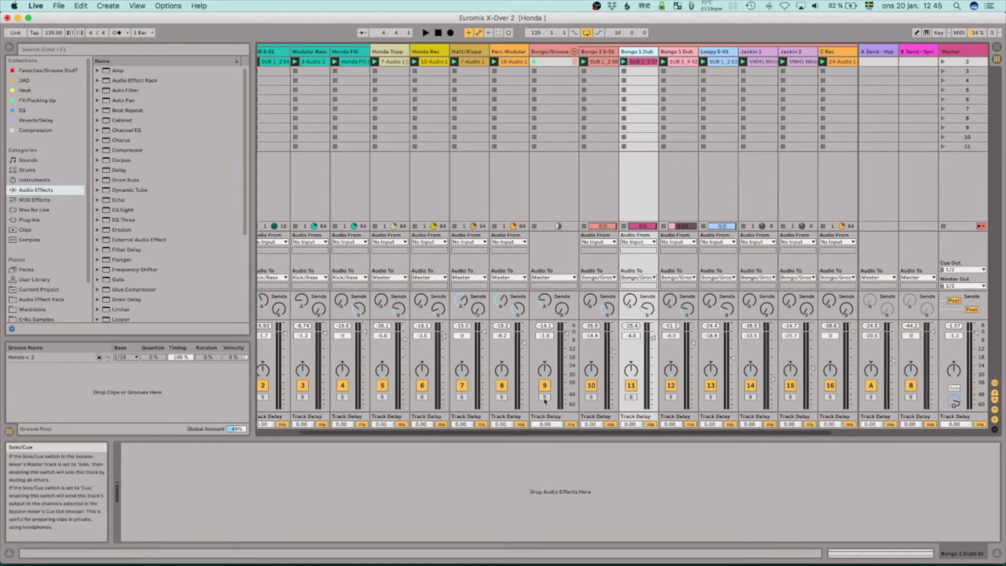
{"action": "scroll", "coordinate": [544, 402], "scroll_direction": "right", "scroll_amount": 2}
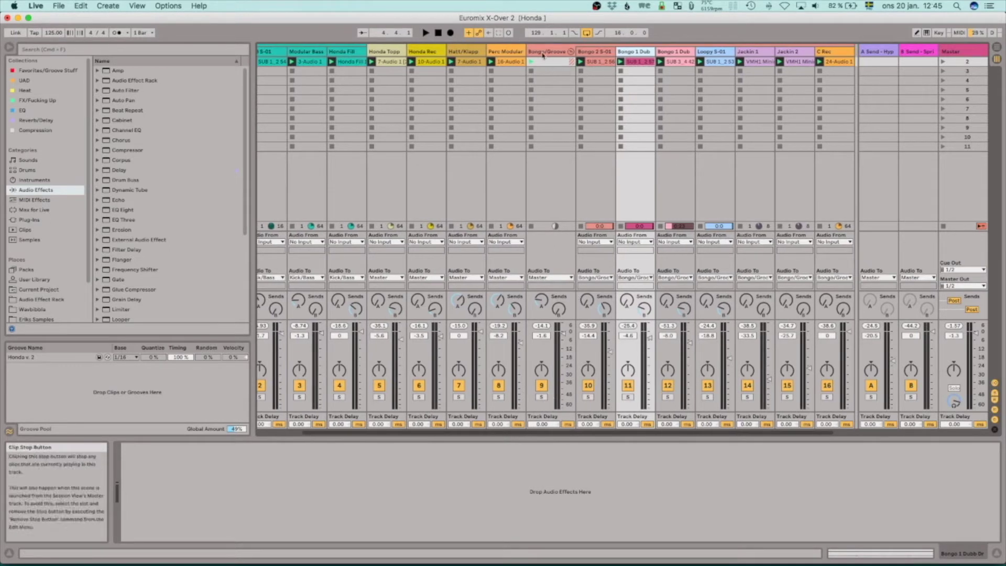
{"action": "left_click", "coordinate": [543, 52]}
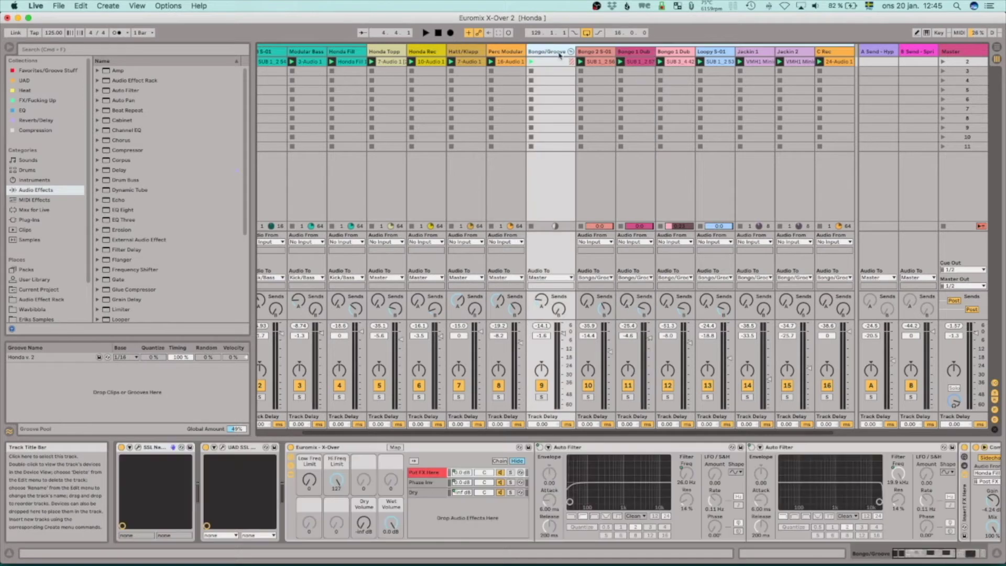
{"action": "left_click", "coordinate": [597, 53]}
{"action": "left_click", "coordinate": [649, 53]}
{"action": "left_click", "coordinate": [679, 53]}
{"action": "left_click", "coordinate": [719, 53]}
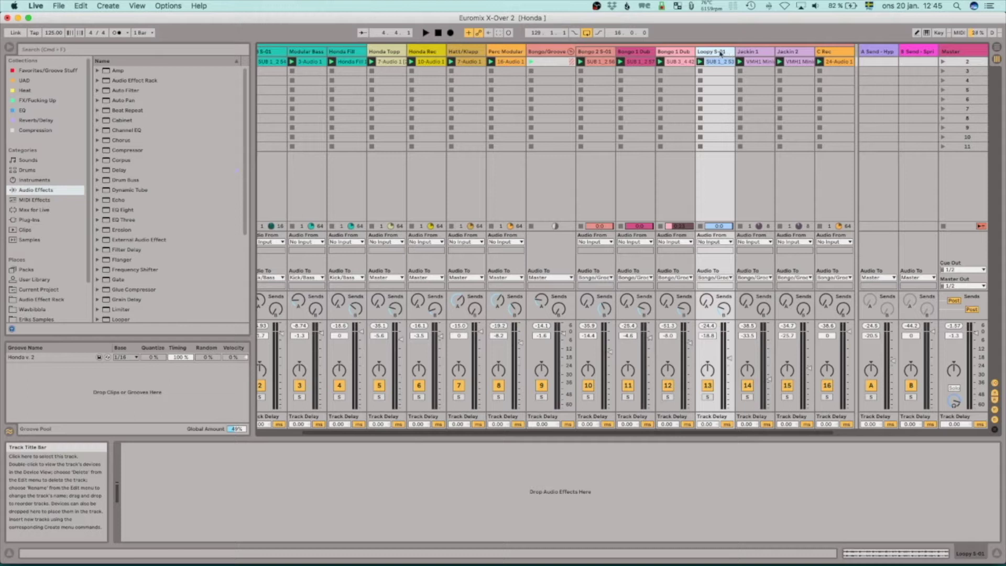
- Check the devices on the Bongo/Groove group and C Rec, solo the group and start playback
{"action": "scroll", "coordinate": [816, 53], "scroll_direction": "right", "scroll_amount": 3}
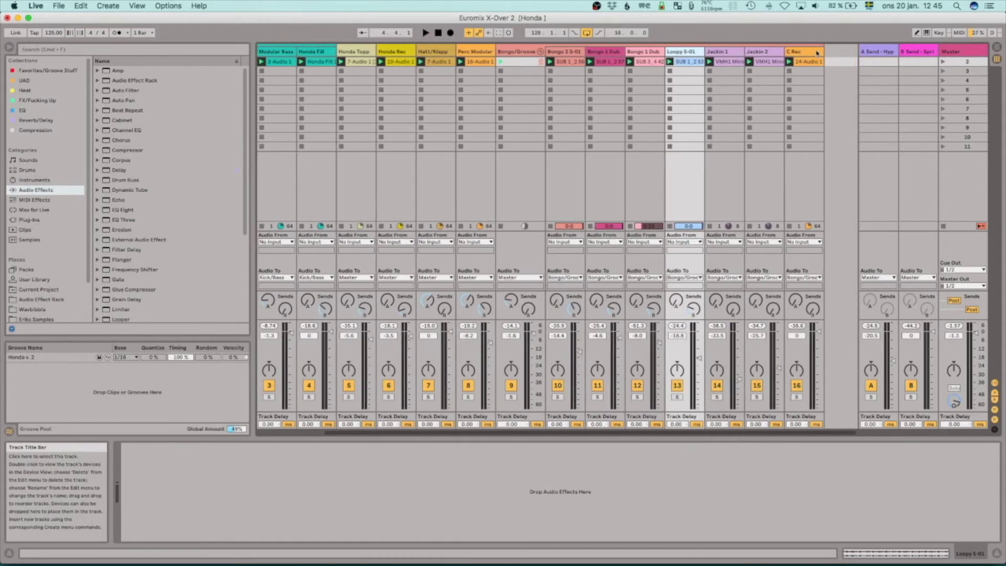
{"action": "left_click", "coordinate": [507, 53]}
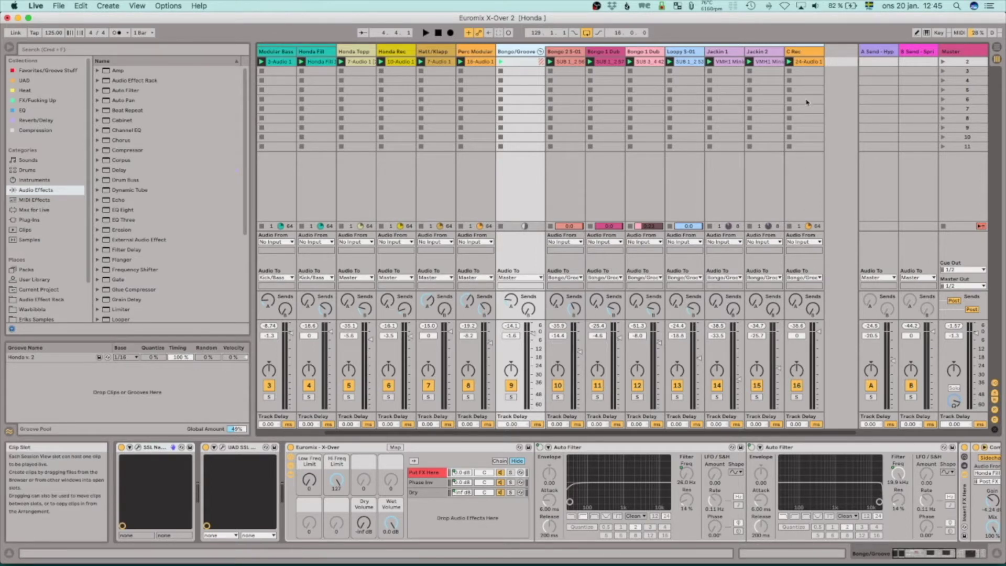
{"action": "left_click", "coordinate": [796, 51]}
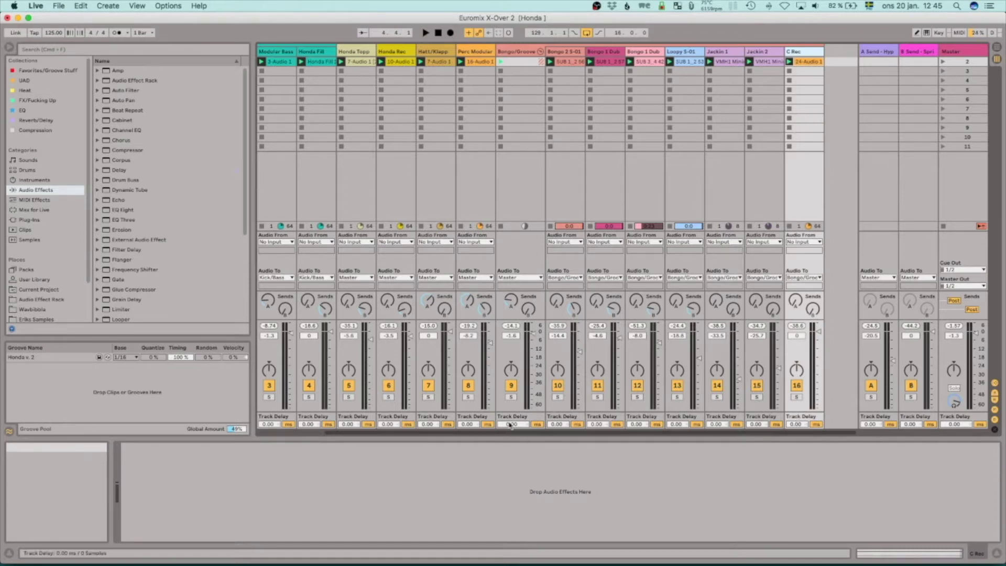
{"action": "left_click", "coordinate": [510, 396]}
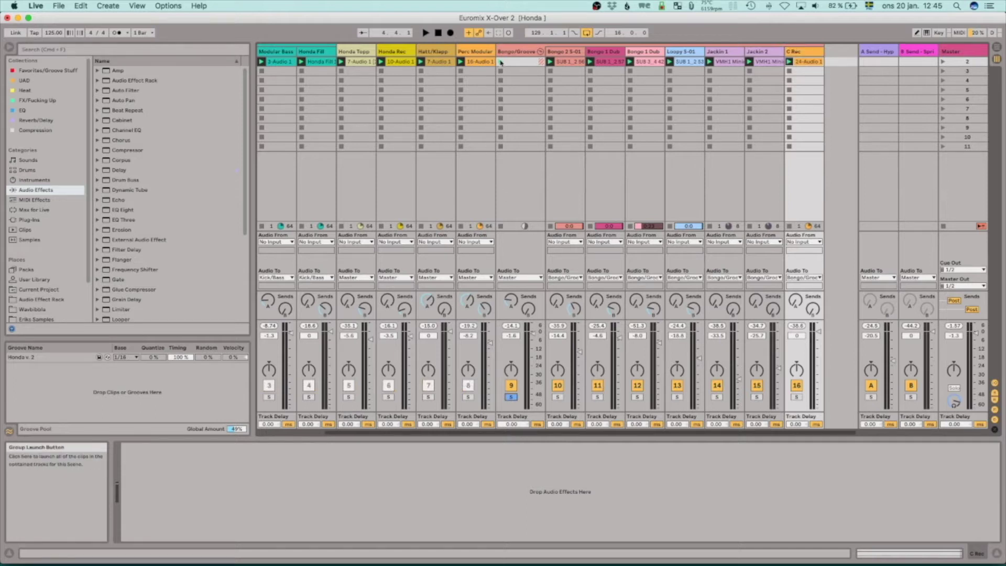
{"action": "key", "text": "space"}
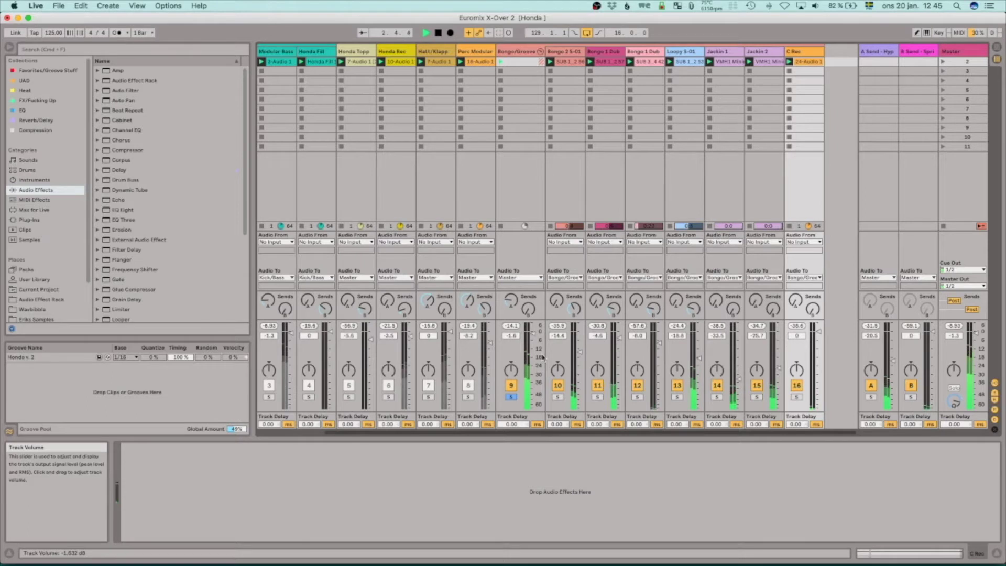
- Solo the Perc Modular track alongside the Bongo/Groove group and raise its volume to about -6.4 dB
{"action": "left_click", "coordinate": [471, 183]}
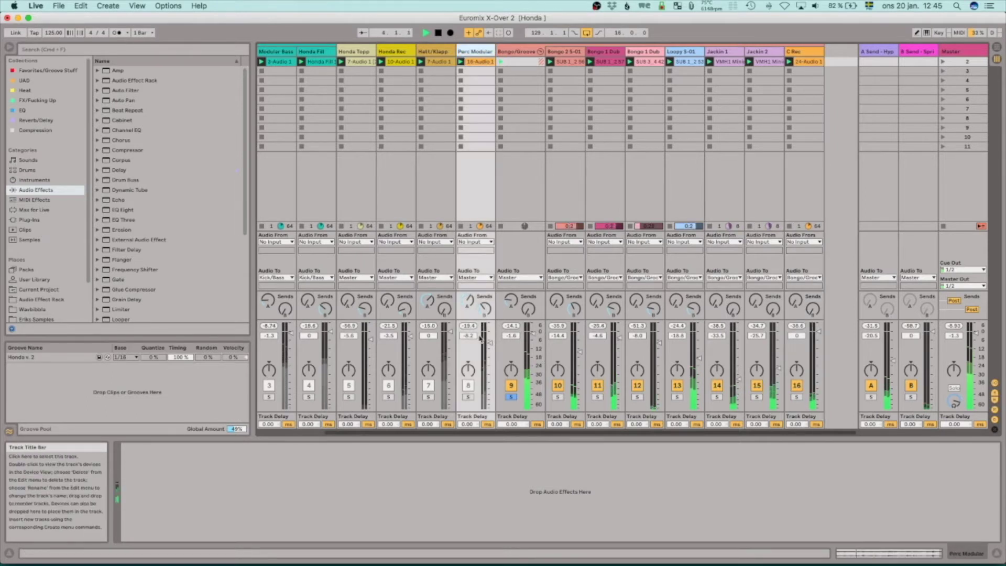
{"action": "left_click", "coordinate": [467, 396]}
{"action": "left_click_drag", "start_coordinate": [490, 345], "coordinate": [491, 340]}
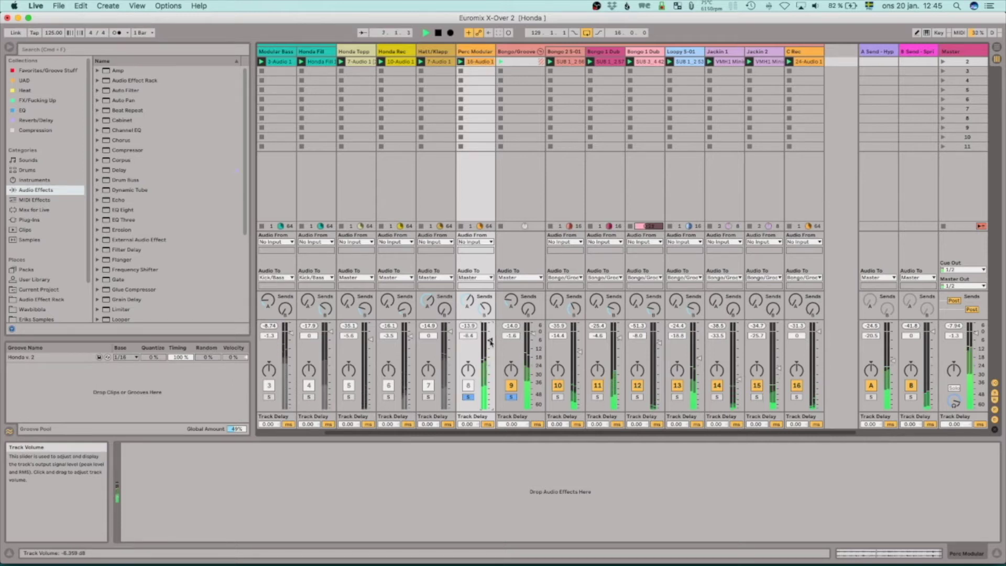
- Solo the Modular Bass track together with Perc Modular and the Bongo/Groove group
{"action": "scroll", "coordinate": [558, 241], "scroll_direction": "left", "scroll_amount": 5}
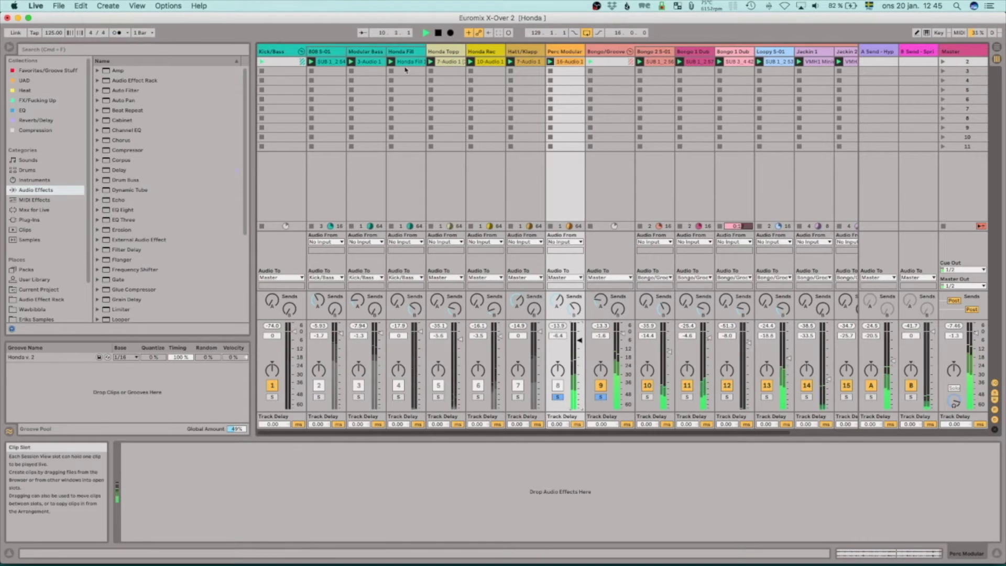
{"action": "left_click", "coordinate": [365, 51]}
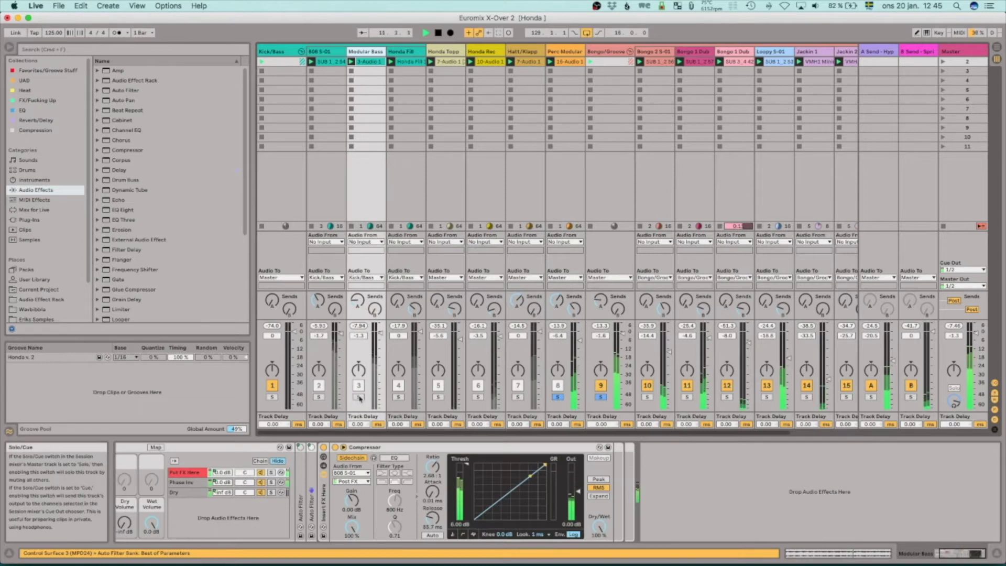
{"action": "left_click", "coordinate": [359, 396]}
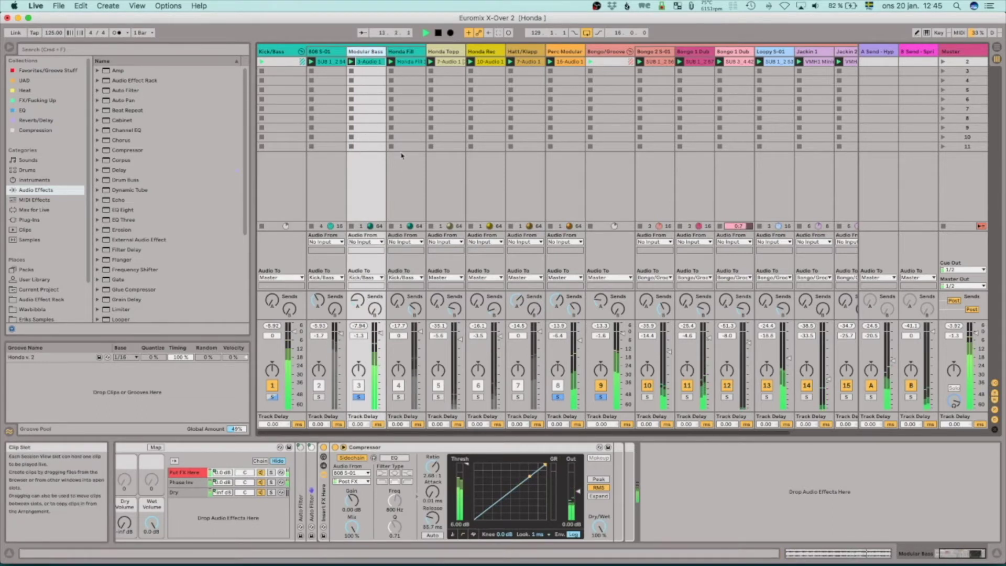
- Audition the Honda Fill track by briefly adding it to the soloed tracks and removing it again
{"action": "left_click", "coordinate": [399, 398]}
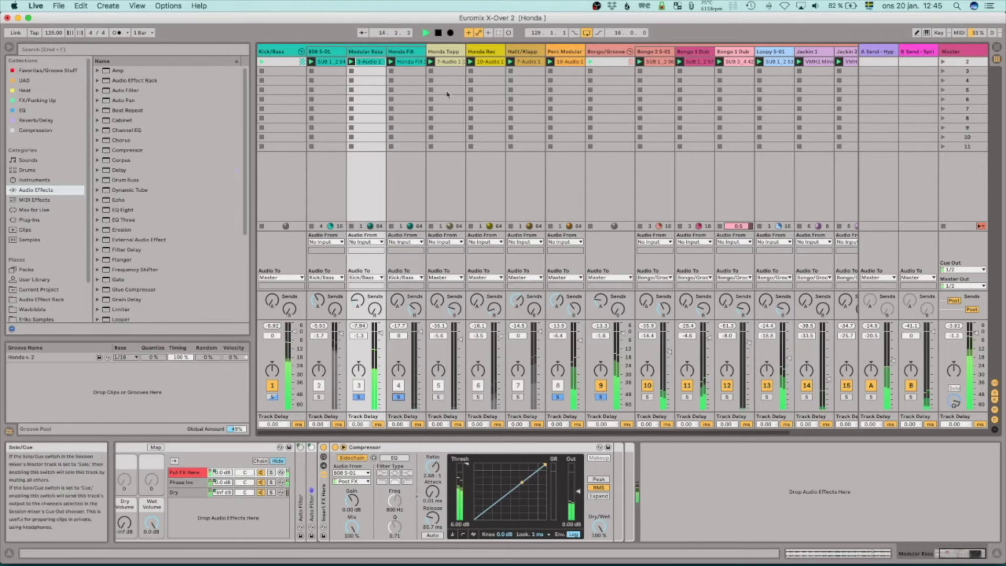
{"action": "left_click", "coordinate": [404, 416]}
{"action": "left_click", "coordinate": [398, 398]}
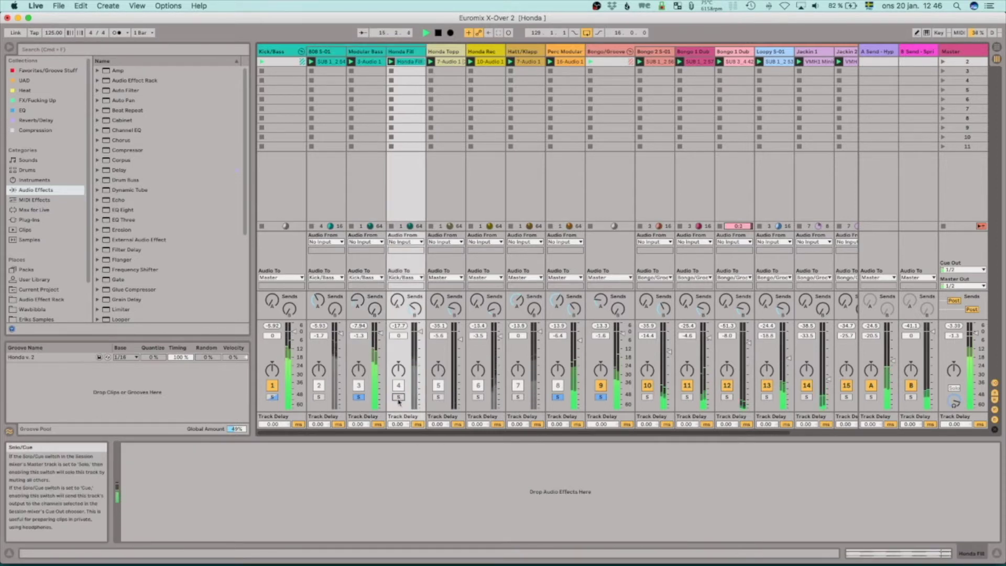
- Solo the 808 S-01 track alongside Modular Bass and compare the device chains of the two tracks
{"action": "left_click", "coordinate": [366, 405]}
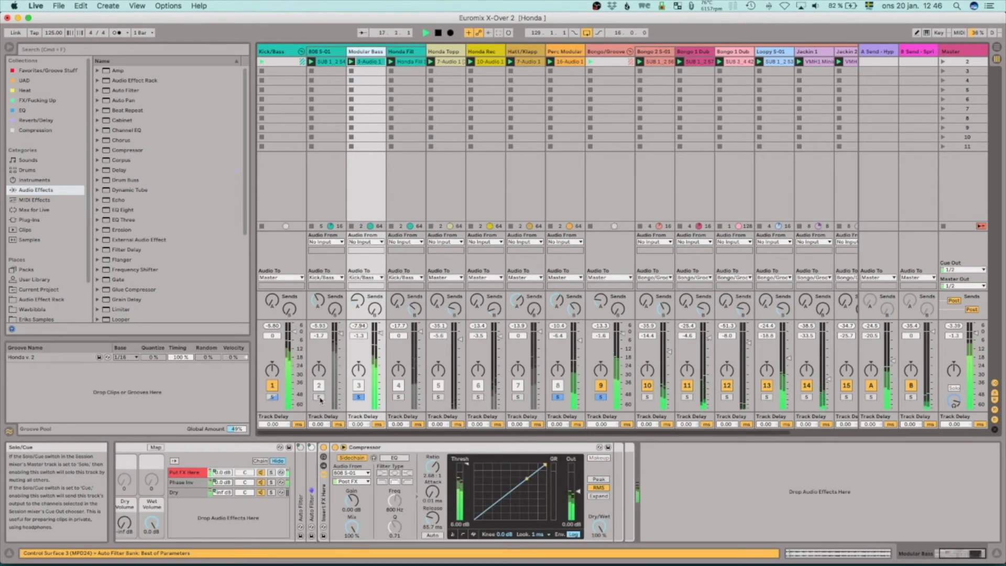
{"action": "left_click", "coordinate": [319, 397]}
{"action": "left_click", "coordinate": [329, 52]}
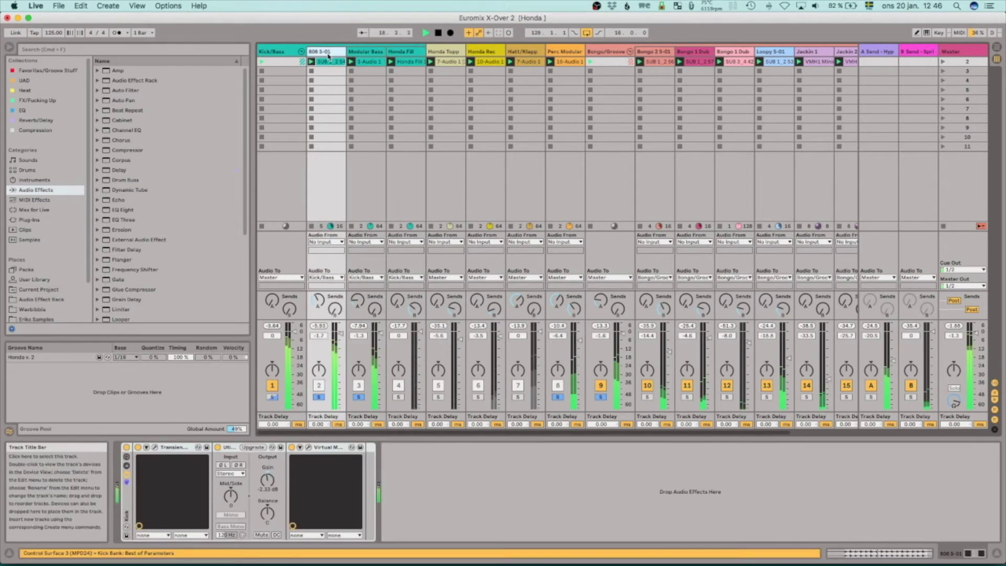
{"action": "left_click", "coordinate": [367, 53]}
{"action": "left_click", "coordinate": [334, 52]}
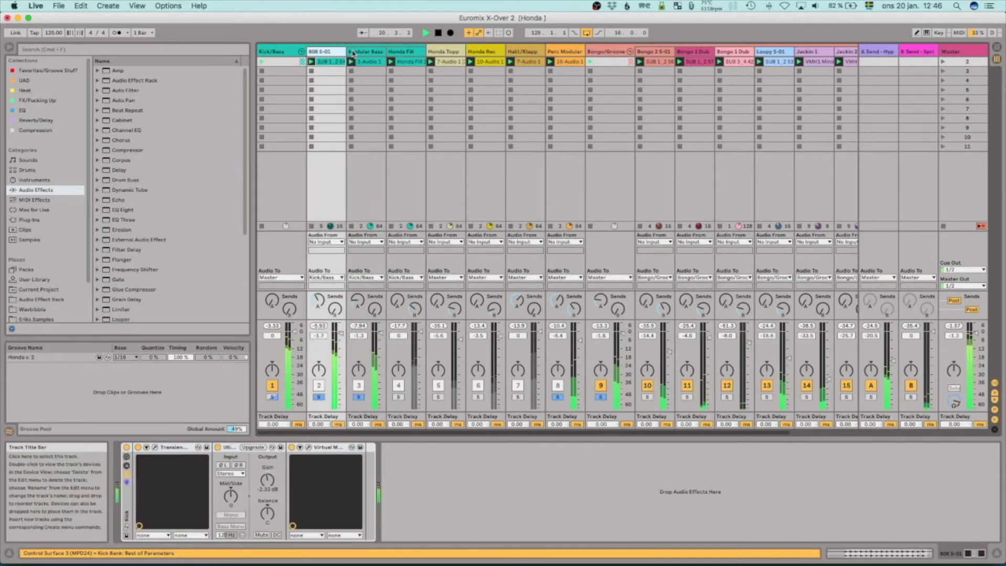
- Raise the Modular Bass track's volume to about -0.2 dB, return to the 808 S-01 track and stop playback
{"action": "left_click", "coordinate": [371, 51]}
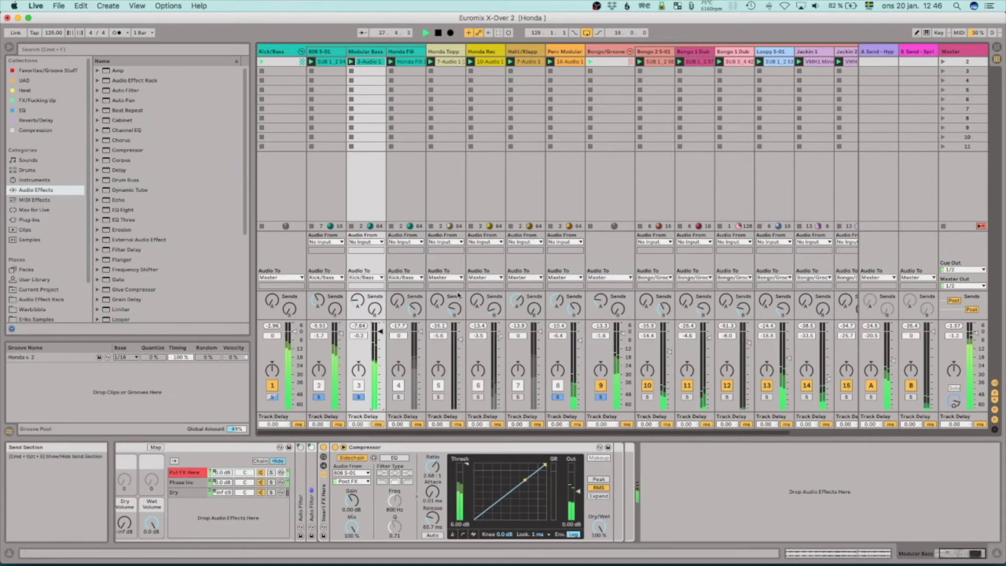
{"action": "key", "text": "Left"}
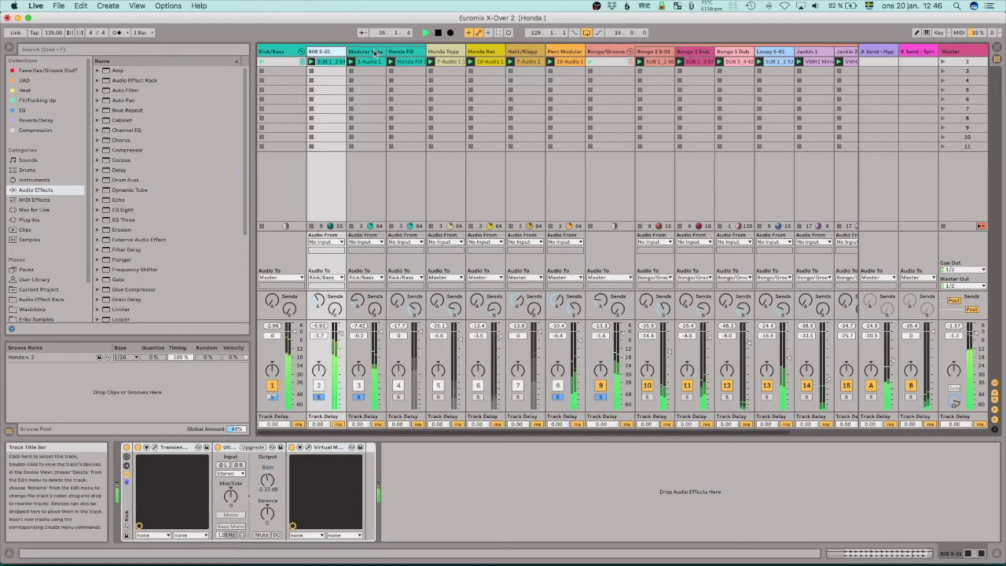
{"action": "key", "text": "space"}
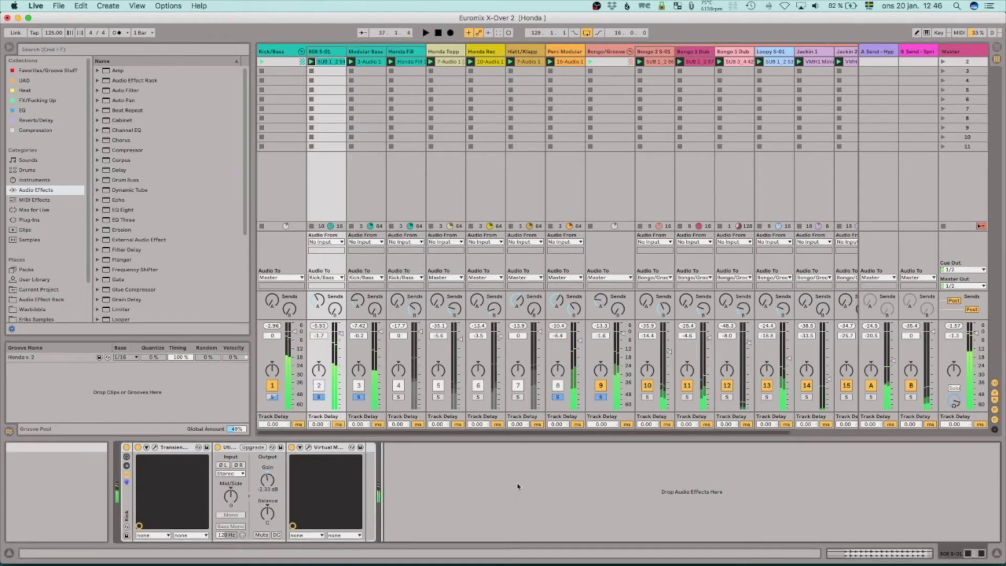
- On Modular Bass, set the Euromix X-Over rack's Hi Freq Limit to 127 and unfold the rack's two Auto Filters
{"action": "left_click", "coordinate": [367, 53]}
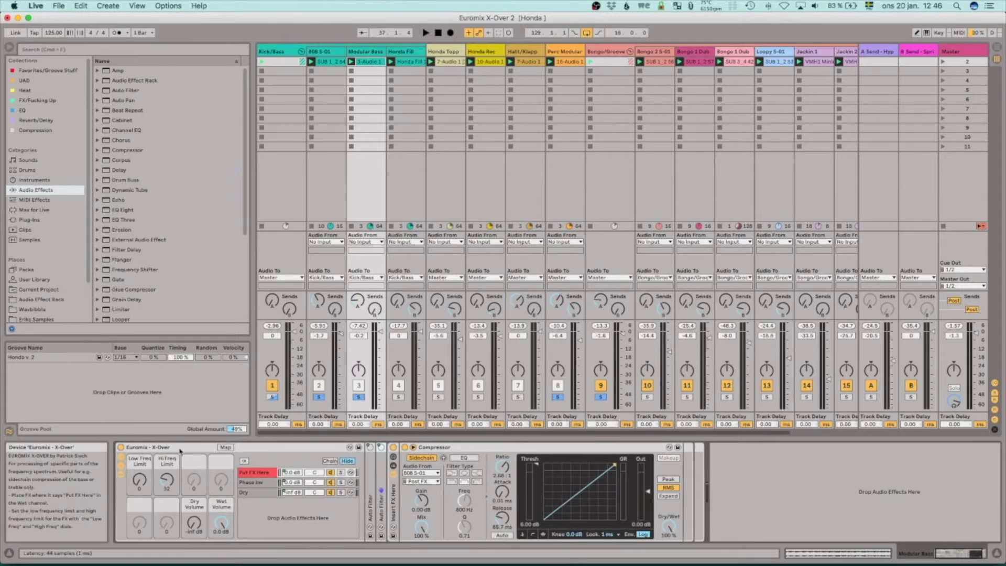
{"action": "left_click_drag", "start_coordinate": [170, 459], "coordinate": [214, 411]}
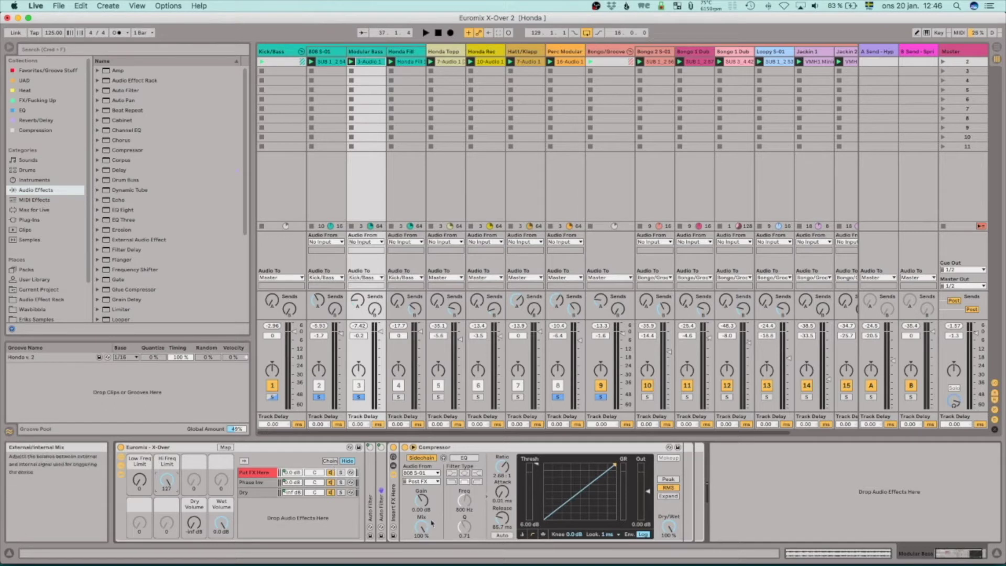
{"action": "double_click", "coordinate": [370, 516]}
{"action": "key", "text": "super+d"}
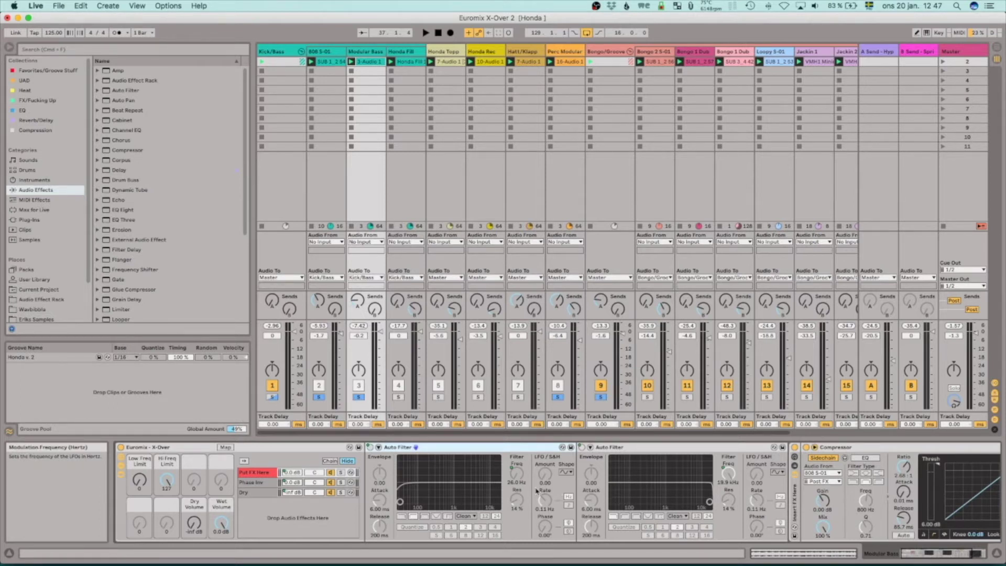
- Inspect the sidechained Compressor on Modular Bass and its source track, 808 S-01
{"action": "scroll", "coordinate": [536, 476], "scroll_direction": "right", "scroll_amount": 5}
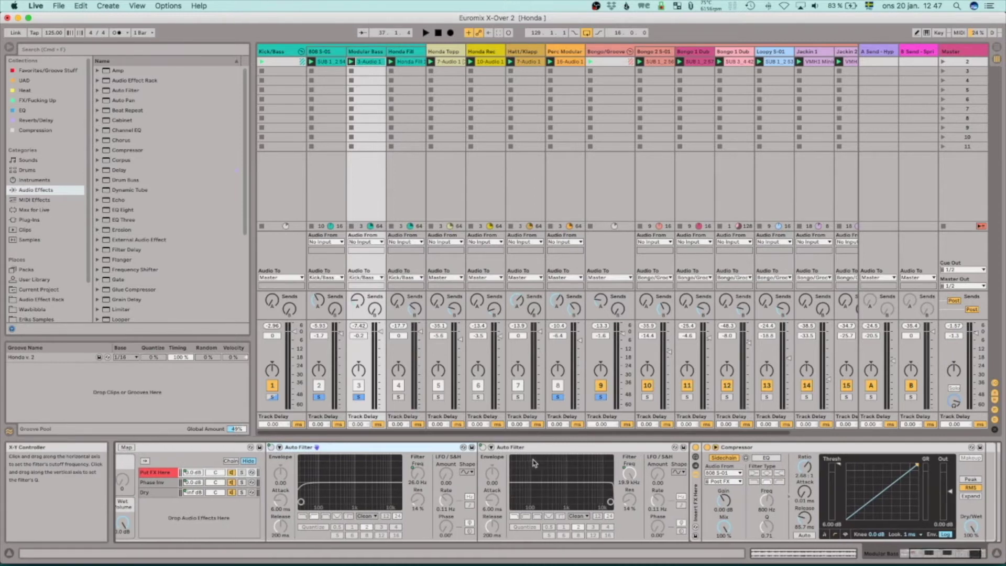
{"action": "left_click", "coordinate": [743, 449]}
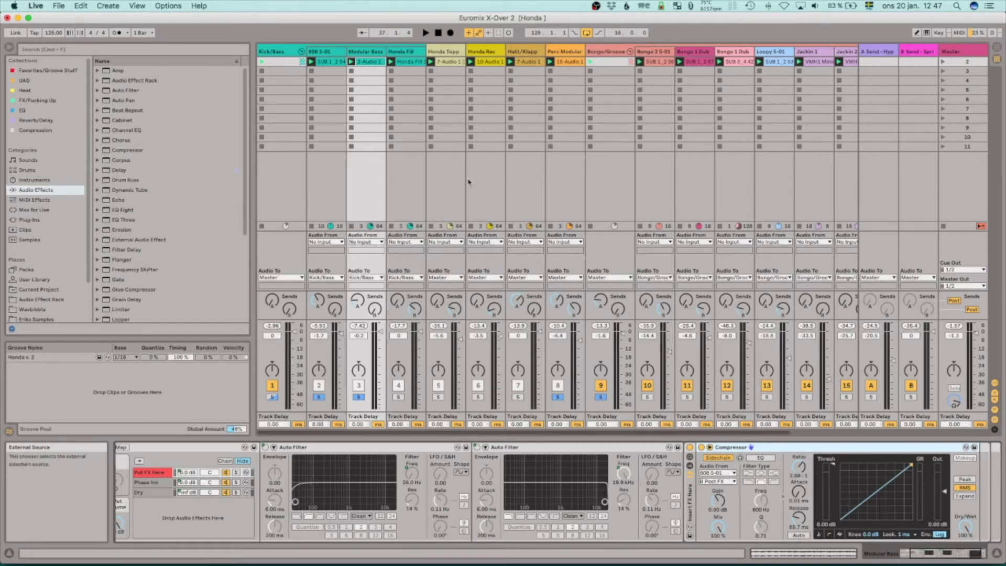
{"action": "left_click", "coordinate": [325, 51]}
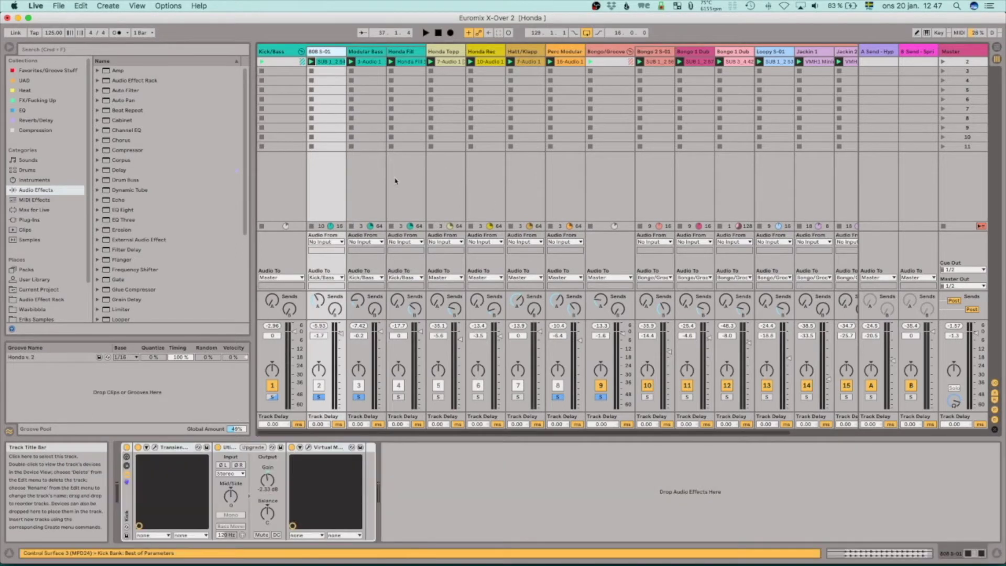
{"action": "left_click", "coordinate": [362, 52]}
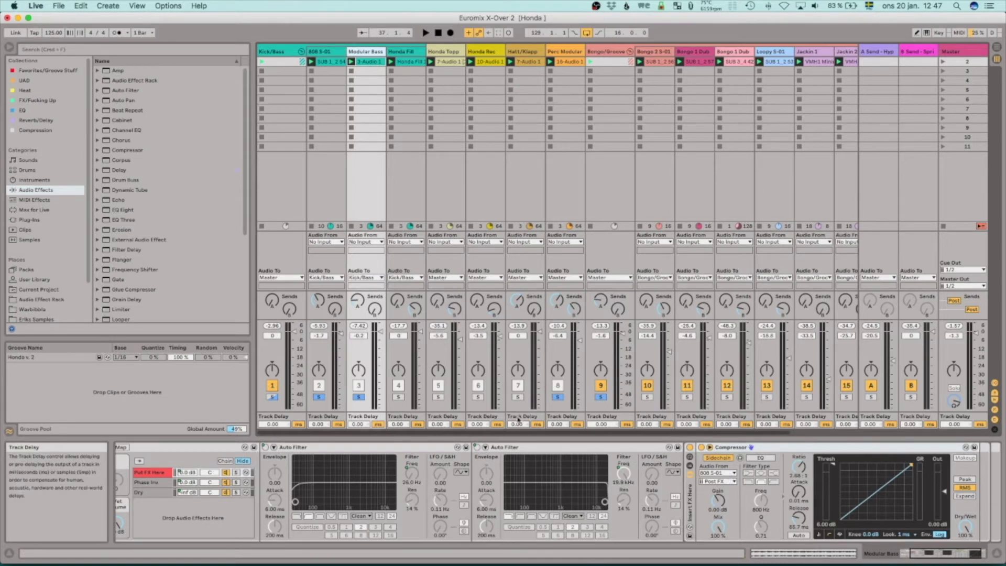
- Solo only Modular Bass and, during playback, test its Compressor threshold at about -23.2 dB before resetting it to 6 dB and stopping
{"action": "left_click", "coordinate": [360, 397]}
{"action": "key", "text": "space"}
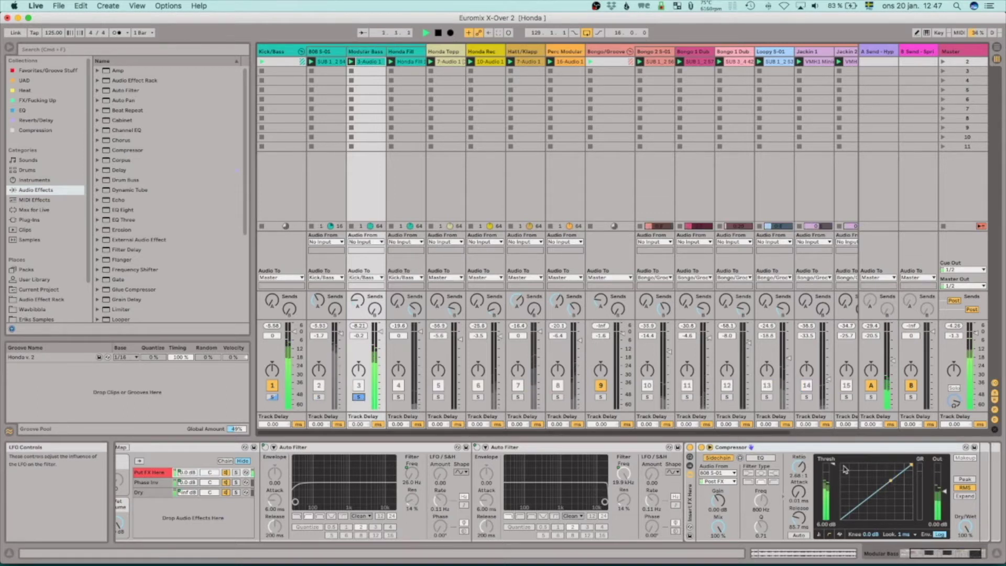
{"action": "left_click_drag", "start_coordinate": [833, 464], "coordinate": [868, 498]}
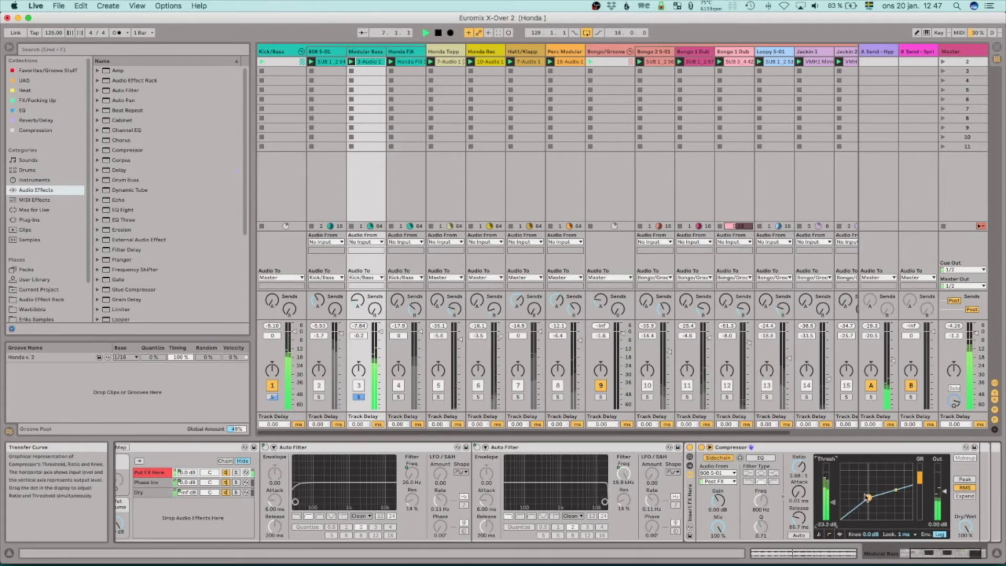
{"action": "left_click_drag", "start_coordinate": [831, 508], "coordinate": [835, 450]}
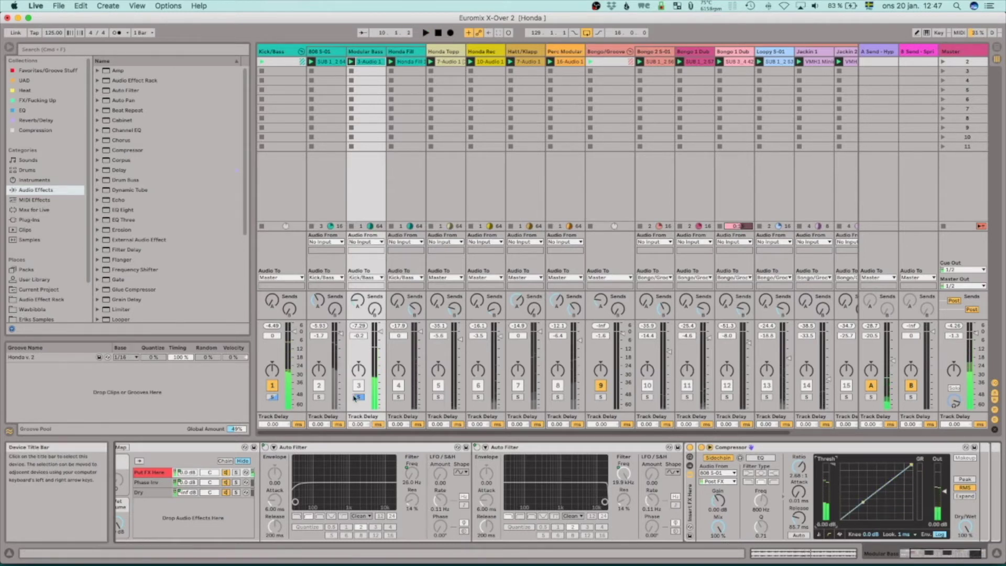
{"action": "key", "text": "space"}
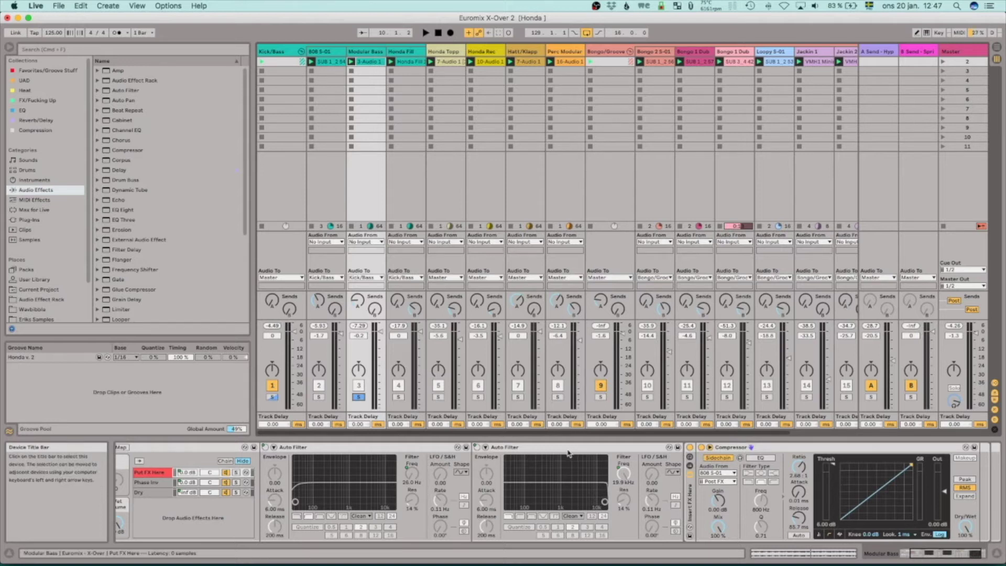
- Restart playback, review the Modular Bass chain from the X-Over rack to the Compressor, and lower the Compressor threshold to about -29 dB
{"action": "key", "text": "space"}
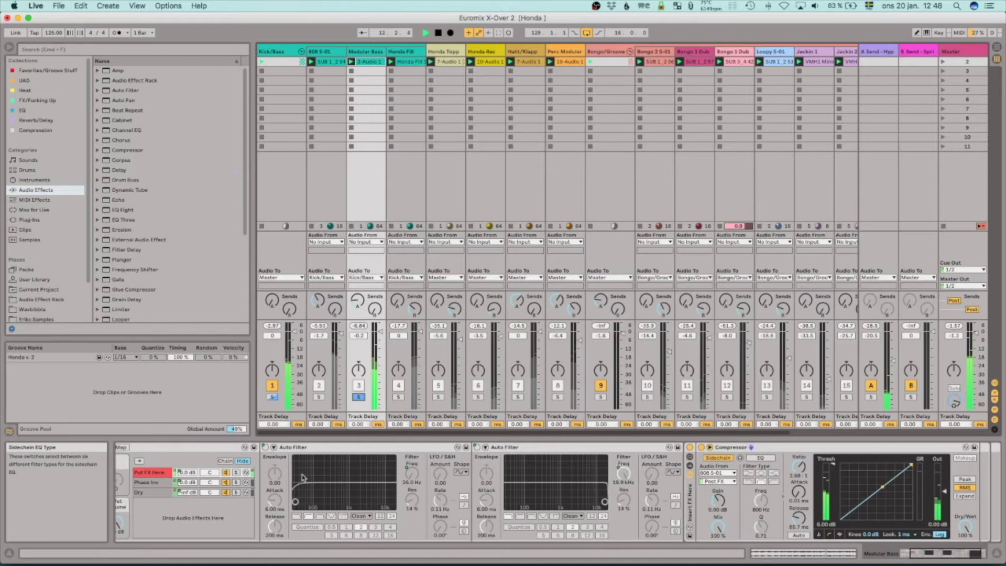
{"action": "scroll", "coordinate": [431, 453], "scroll_direction": "left", "scroll_amount": 1}
{"action": "scroll", "coordinate": [430, 453], "scroll_direction": "left", "scroll_amount": 6}
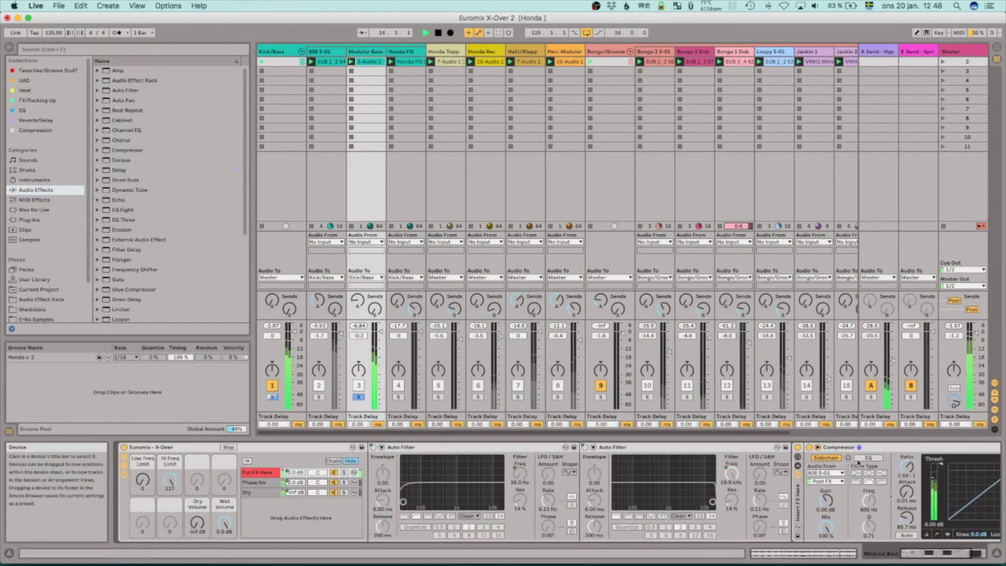
{"action": "scroll", "coordinate": [864, 466], "scroll_direction": "right", "scroll_amount": 7}
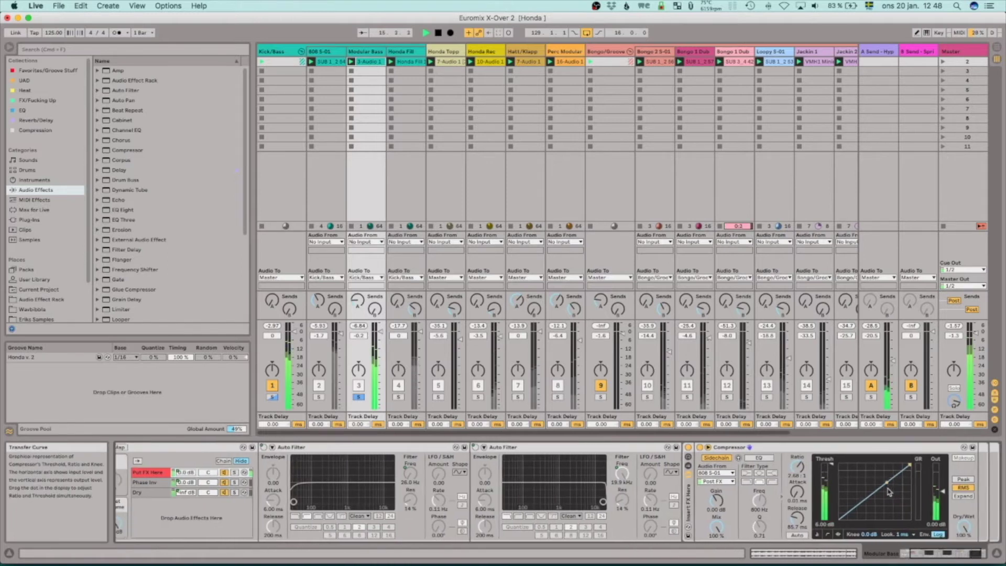
{"action": "scroll", "coordinate": [802, 486], "scroll_direction": "left", "scroll_amount": 7}
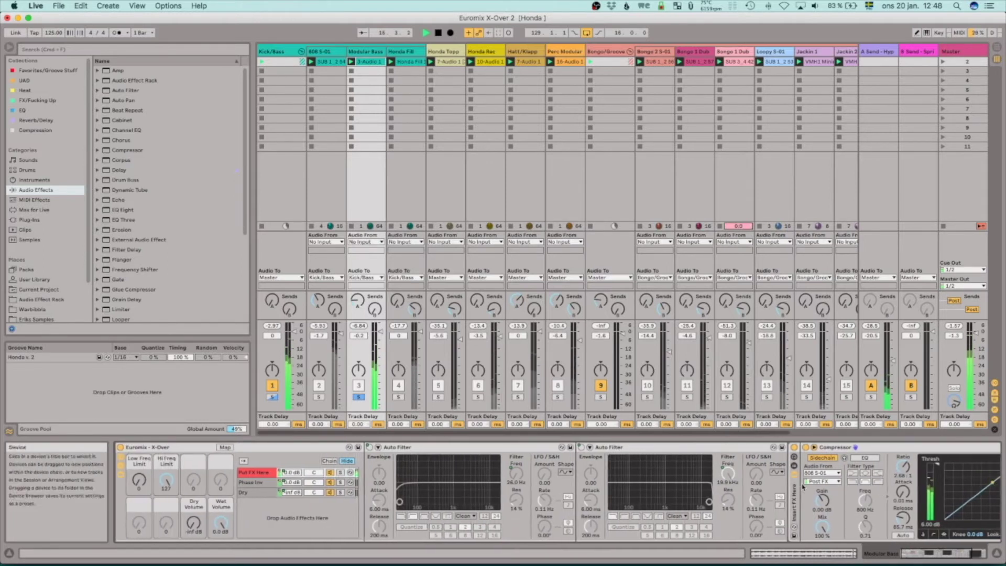
{"action": "scroll", "coordinate": [802, 486], "scroll_direction": "right", "scroll_amount": 1}
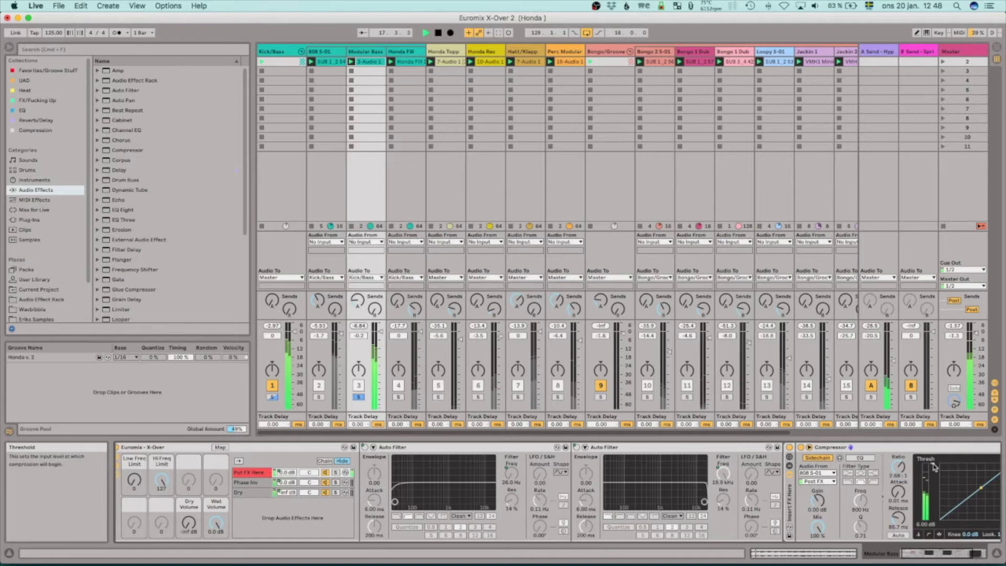
{"action": "scroll", "coordinate": [934, 466], "scroll_direction": "right", "scroll_amount": 7}
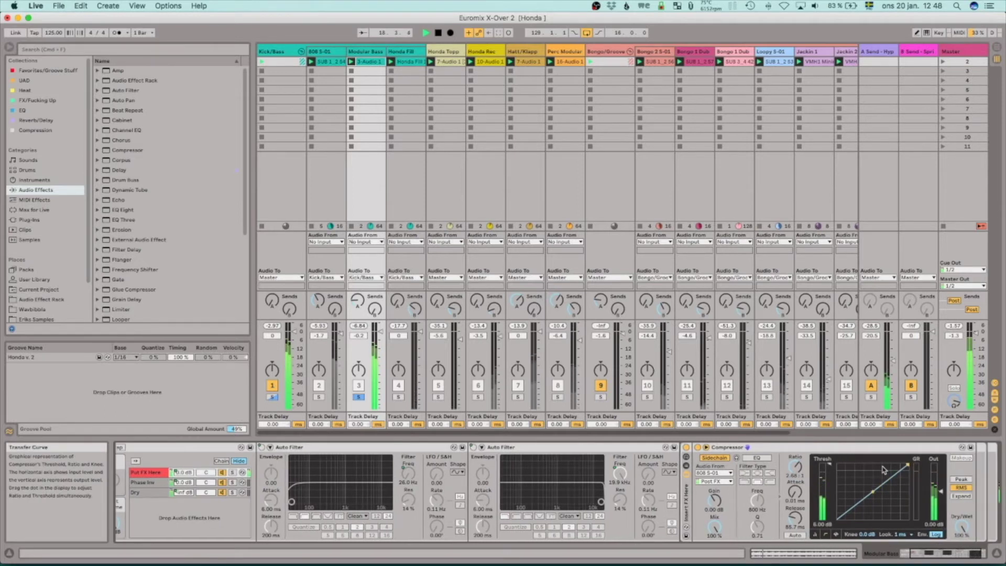
{"action": "left_click_drag", "start_coordinate": [829, 467], "coordinate": [828, 507]}
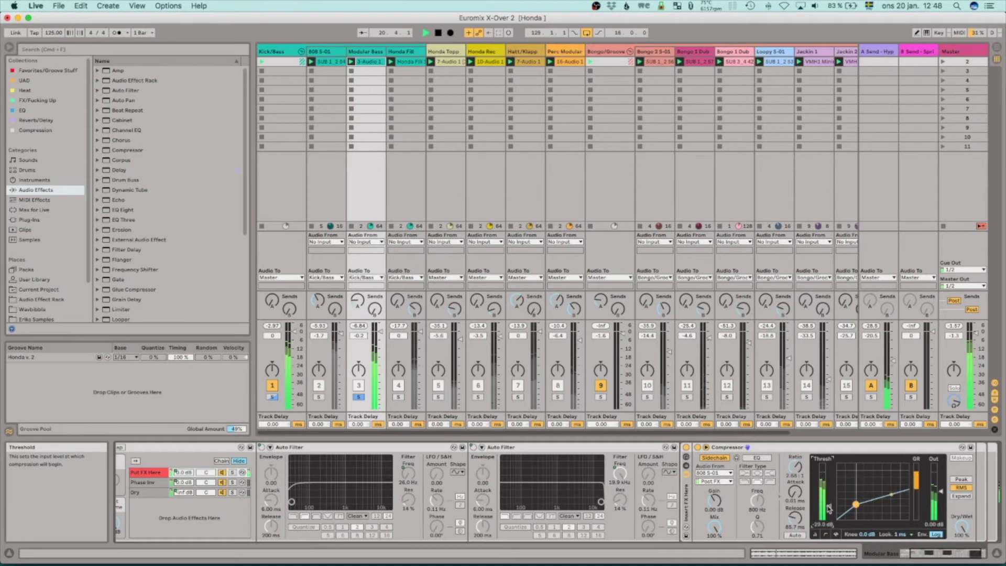
- Lower the Compressor threshold on Modular Bass further to about -40 dB
{"action": "scroll", "coordinate": [666, 489], "scroll_direction": "left", "scroll_amount": 7}
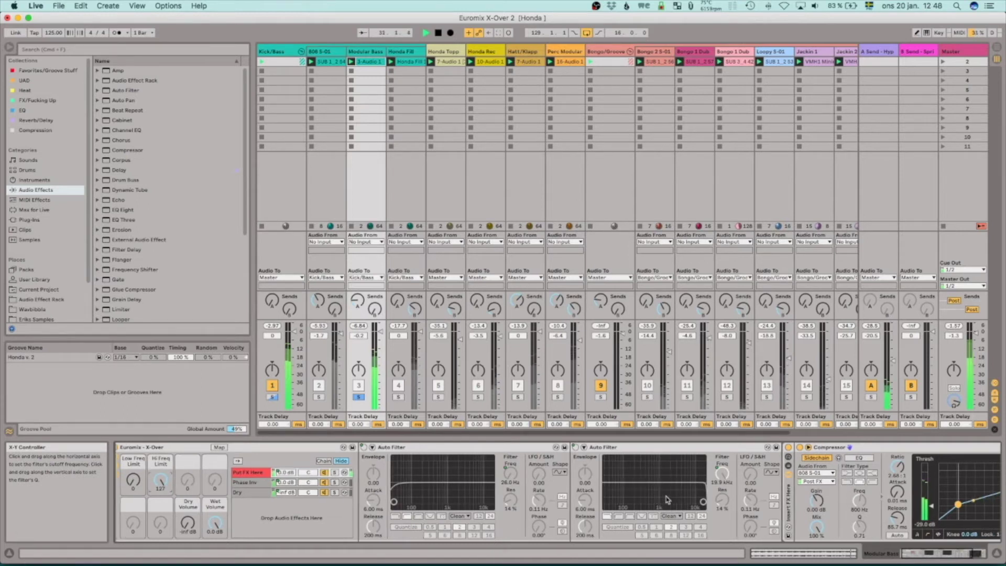
{"action": "scroll", "coordinate": [670, 492], "scroll_direction": "right", "scroll_amount": 2}
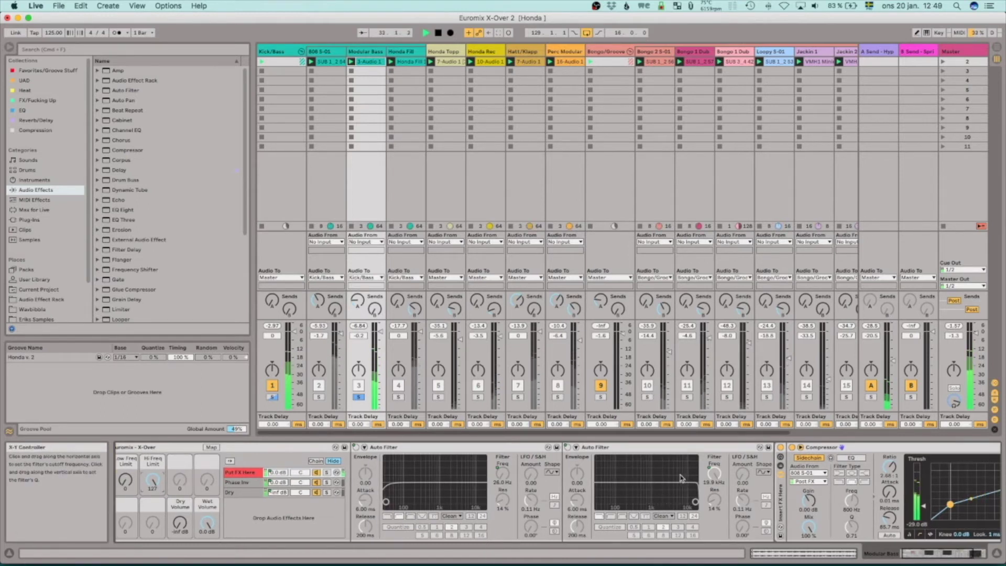
{"action": "scroll", "coordinate": [152, 483], "scroll_direction": "right", "scroll_amount": 1}
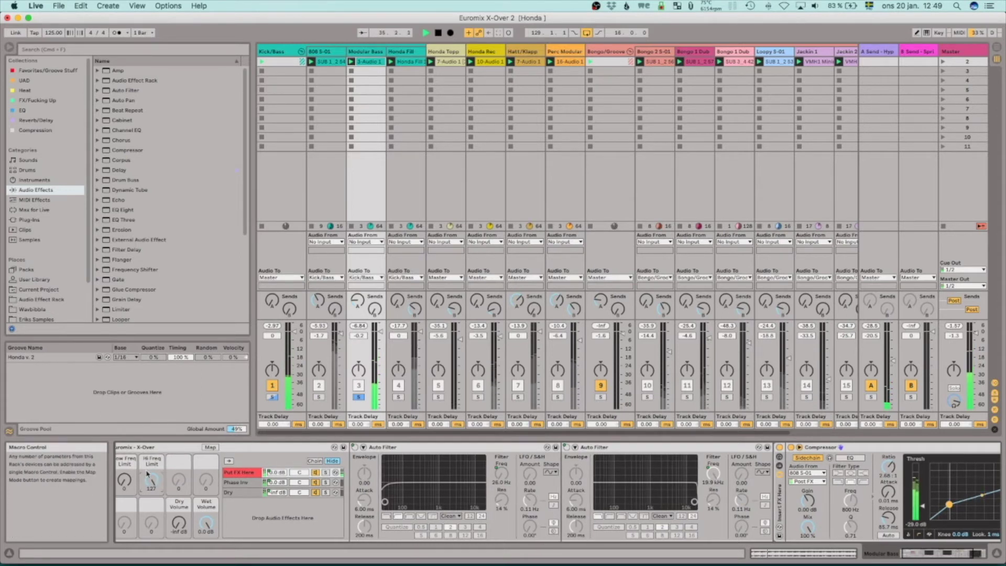
{"action": "left_click_drag", "start_coordinate": [922, 506], "coordinate": [923, 513]}
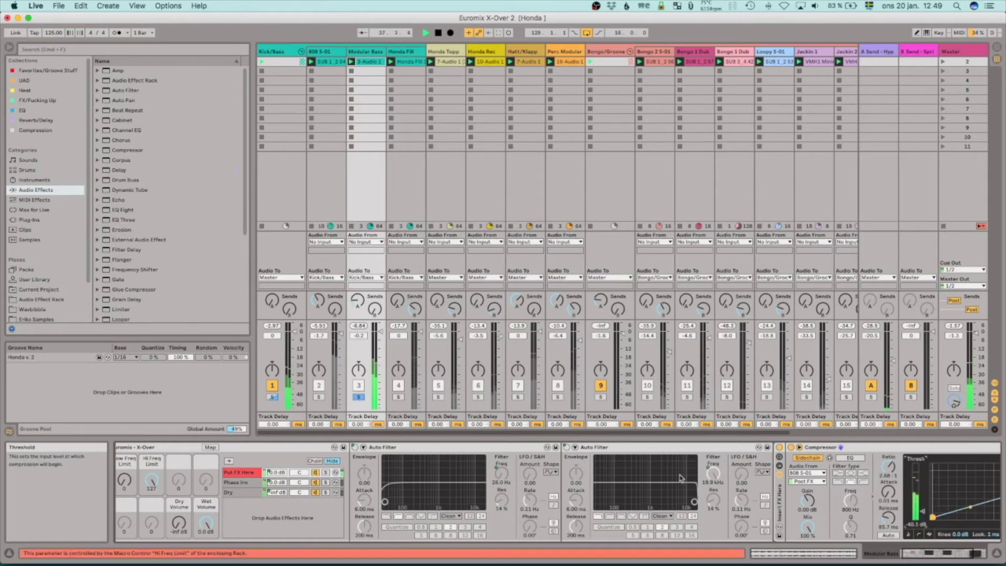
- Lower the X-Over rack's Hi Freq Limit macro to 33 so the second Auto Filter cuts at 148 Hz
{"action": "left_click_drag", "start_coordinate": [151, 481], "coordinate": [154, 496]}
{"action": "left_click_drag", "start_coordinate": [153, 499], "coordinate": [151, 526]}
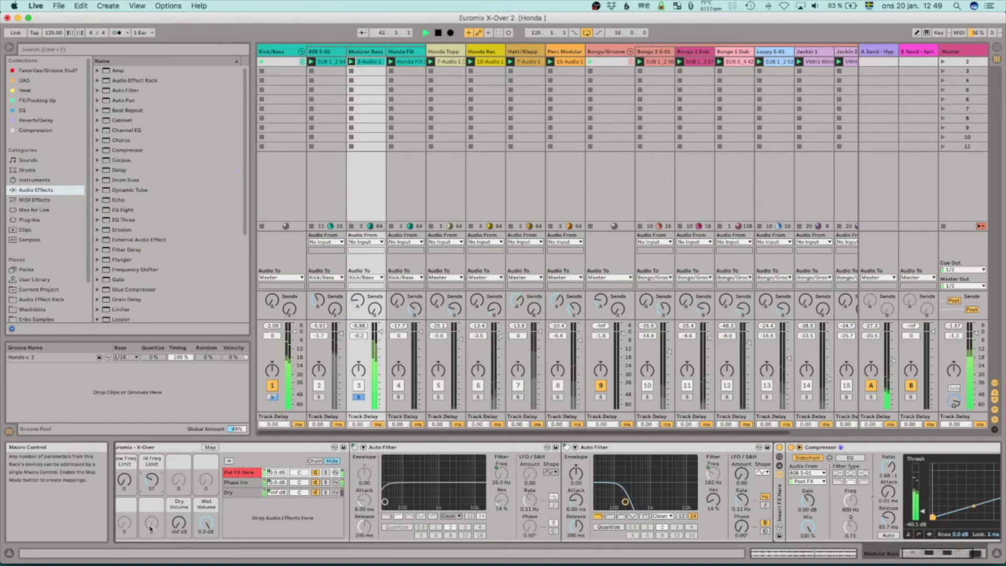
{"action": "left_click_drag", "start_coordinate": [153, 486], "coordinate": [154, 488]}
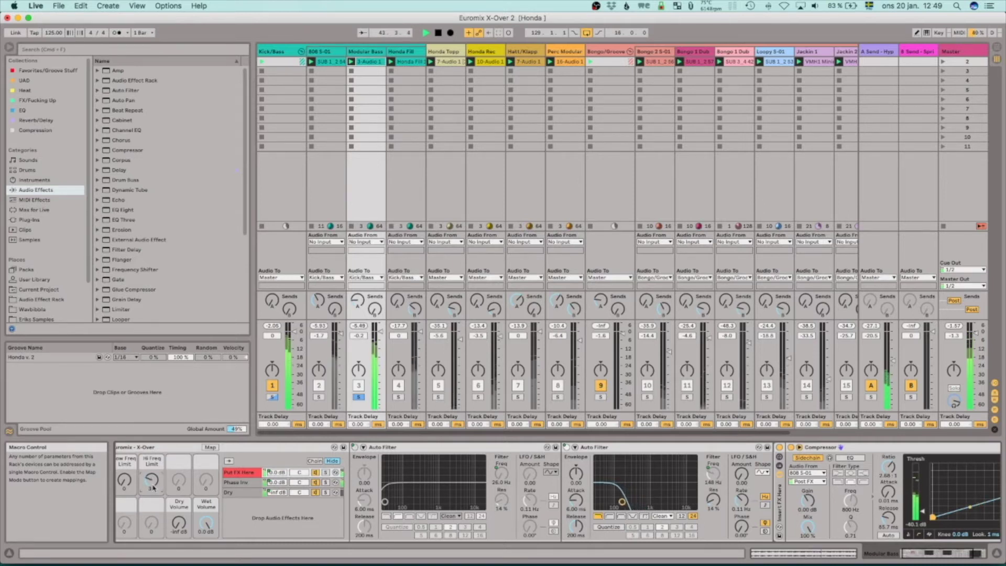
{"action": "left_click", "coordinate": [708, 485]}
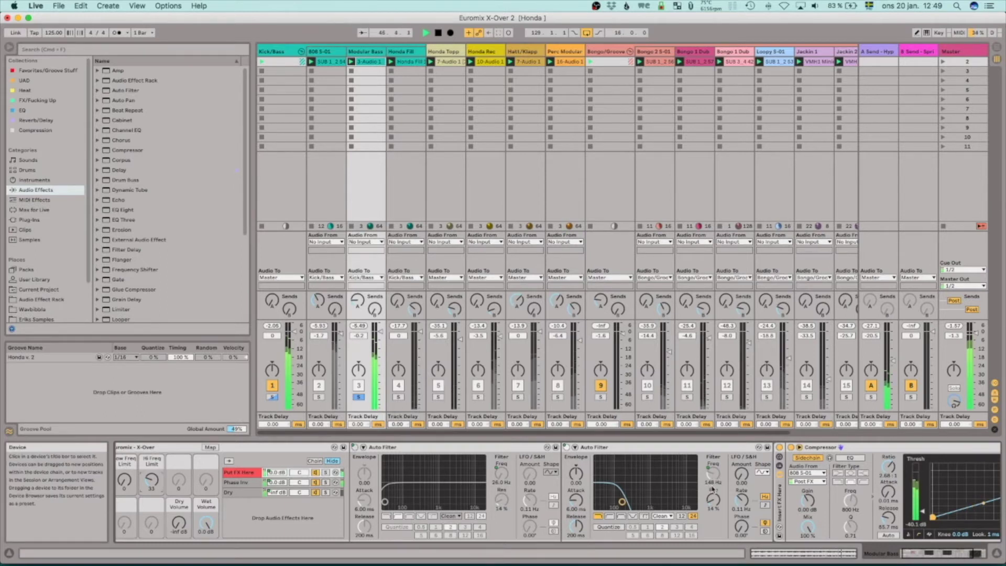
- Raise the Compressor threshold on Modular Bass to about -10.9 dB
{"action": "scroll", "coordinate": [995, 476], "scroll_direction": "right", "scroll_amount": 2}
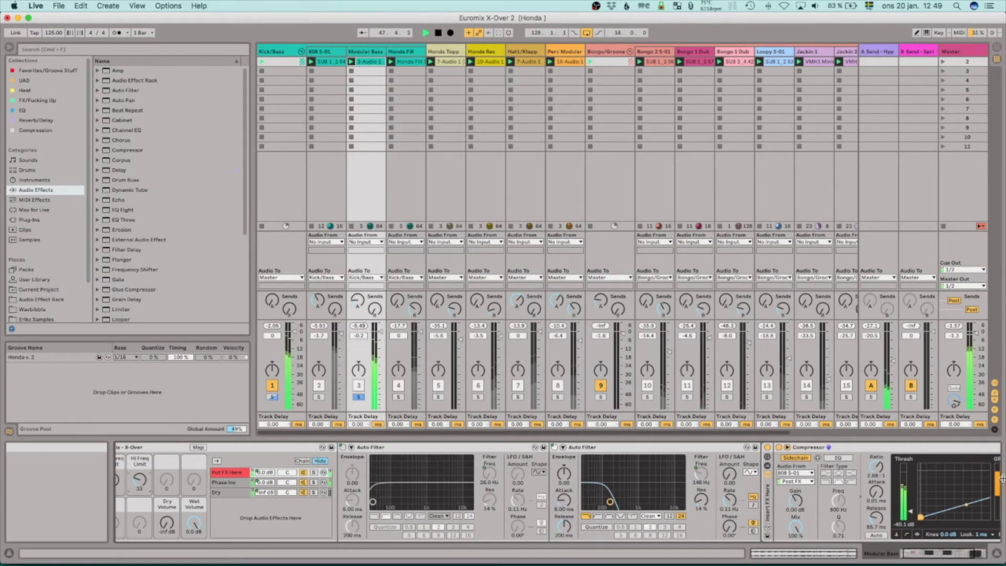
{"action": "scroll", "coordinate": [998, 477], "scroll_direction": "right", "scroll_amount": 6}
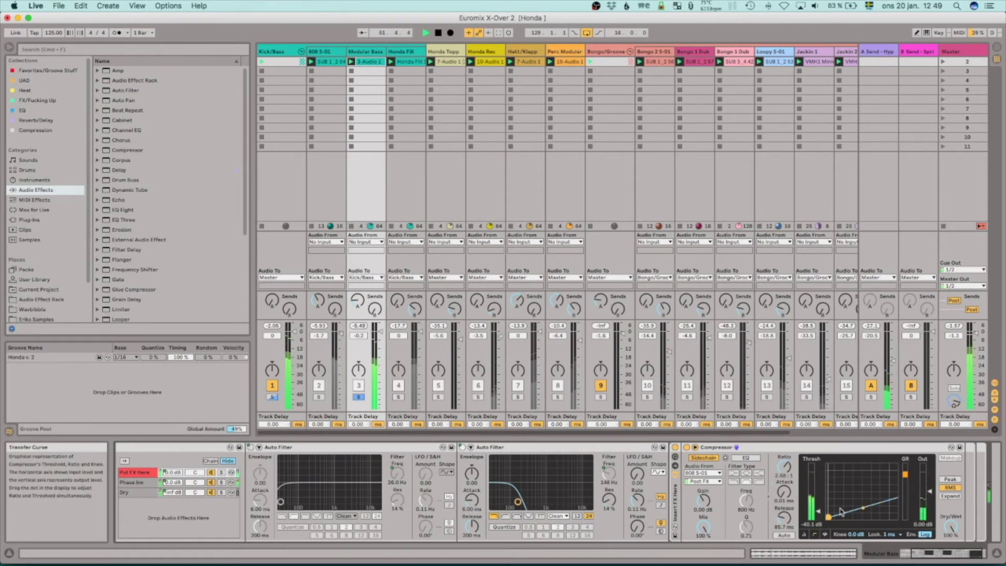
{"action": "left_click_drag", "start_coordinate": [819, 519], "coordinate": [824, 490]}
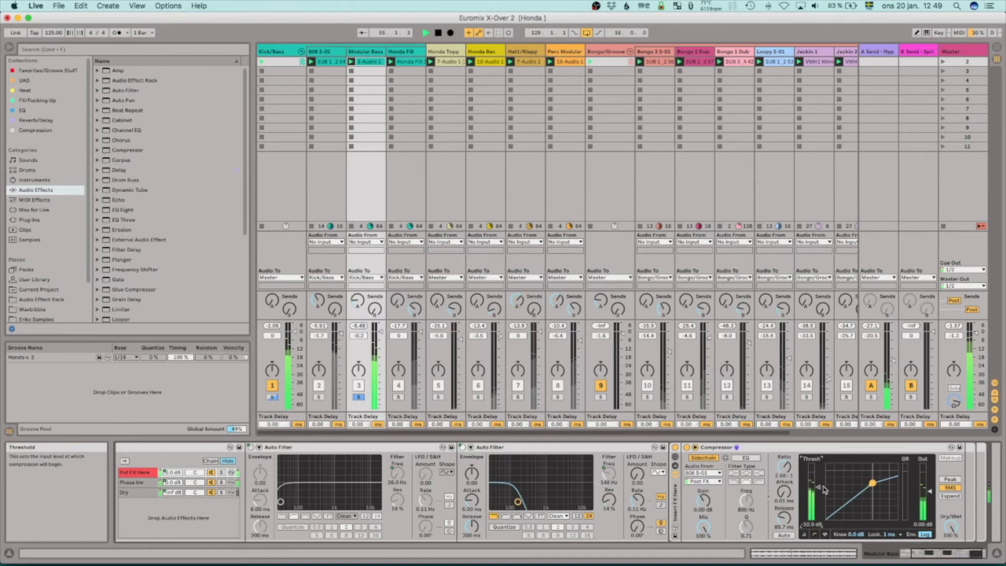
{"action": "scroll", "coordinate": [316, 403], "scroll_direction": "right", "scroll_amount": 2}
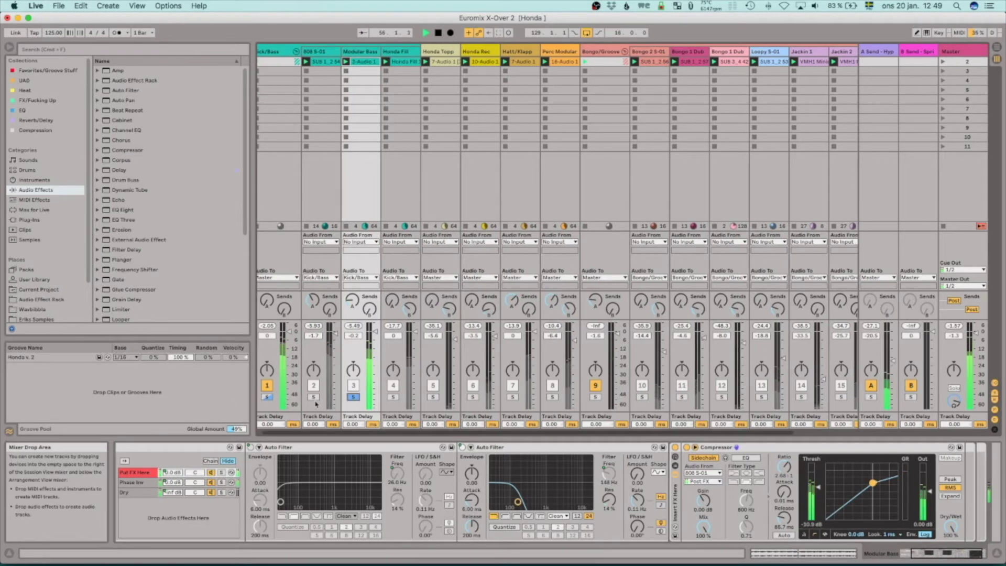
- Solo 808 S-01 alongside Modular Bass and set the Modular Bass Compressor threshold to about -14 dB
{"action": "left_click", "coordinate": [313, 397]}
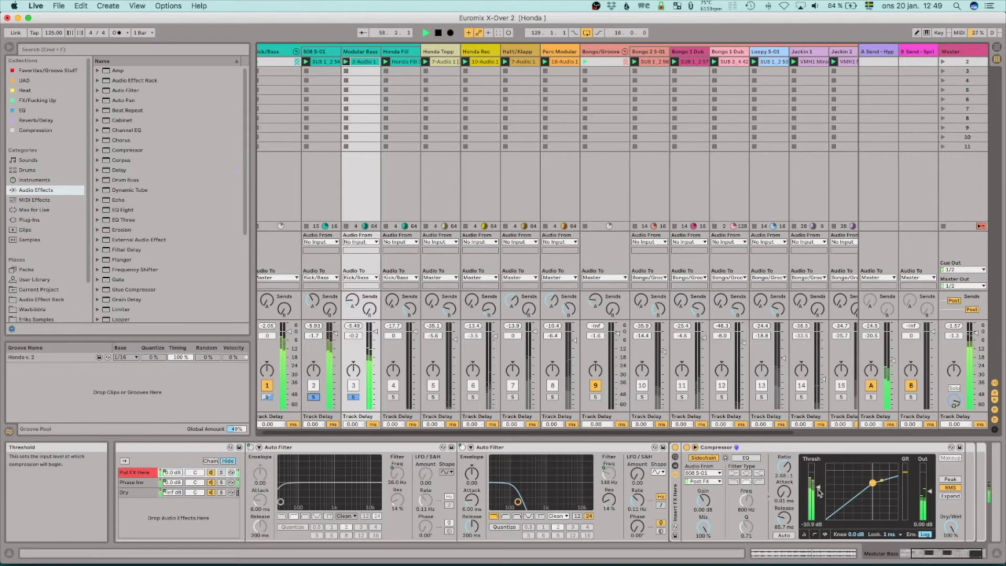
{"action": "left_click_drag", "start_coordinate": [819, 490], "coordinate": [820, 487]}
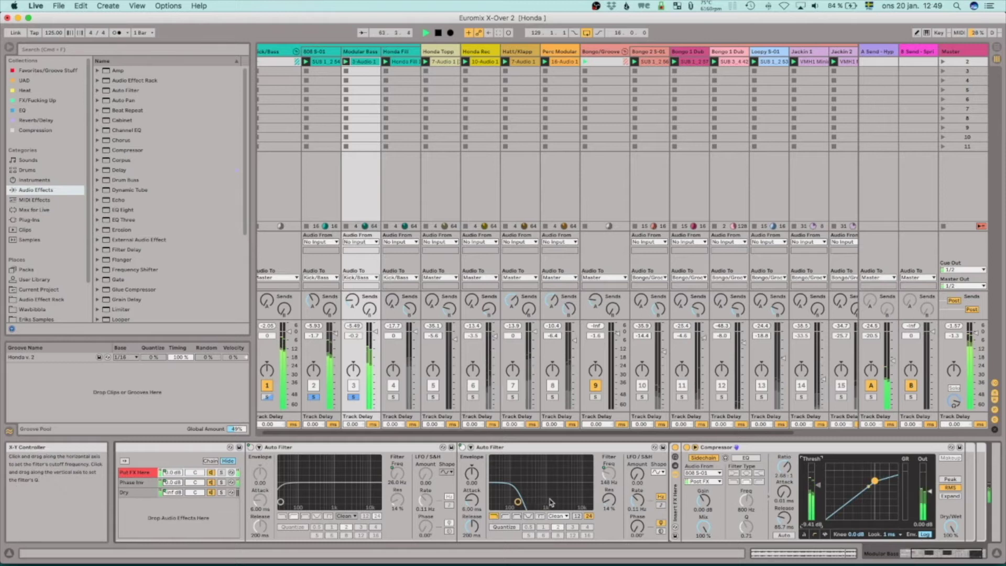
{"action": "left_click_drag", "start_coordinate": [818, 485], "coordinate": [819, 489]}
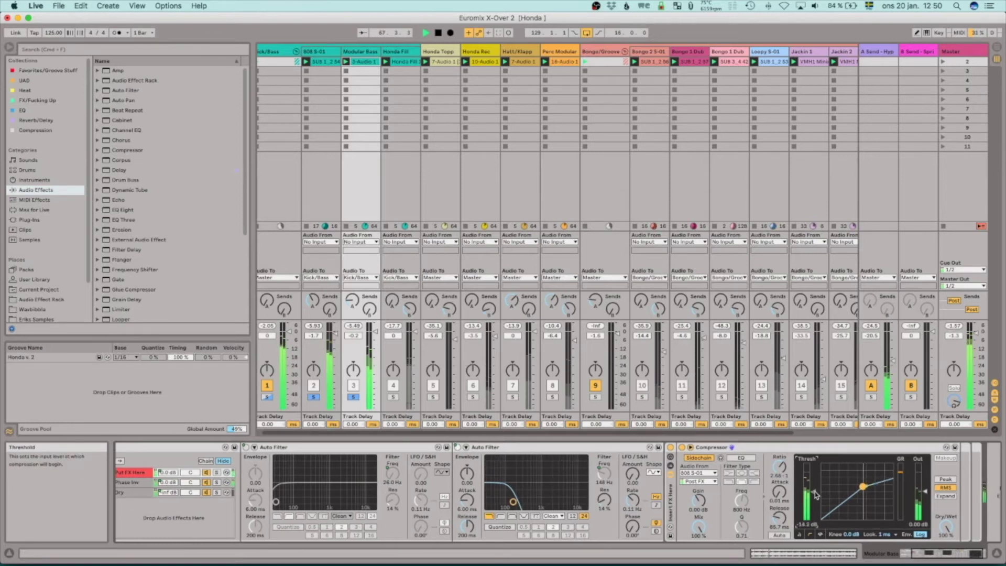
- Lower the X-Over rack's Hi Freq Limit macro to 32 and set the Compressor threshold to about -12.3 dB
{"action": "scroll", "coordinate": [688, 505], "scroll_direction": "left", "scroll_amount": 5}
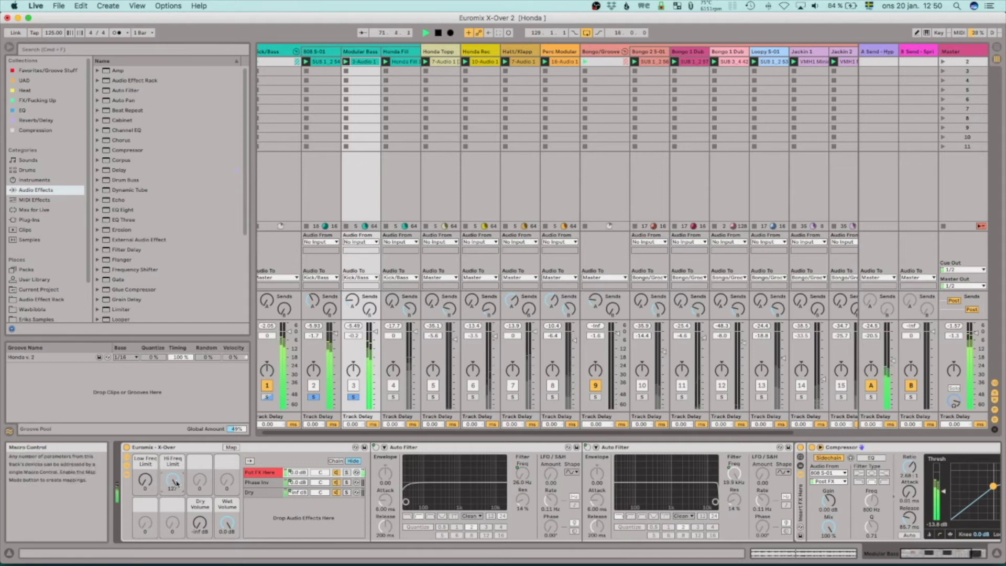
{"action": "left_click_drag", "start_coordinate": [175, 480], "coordinate": [176, 534]}
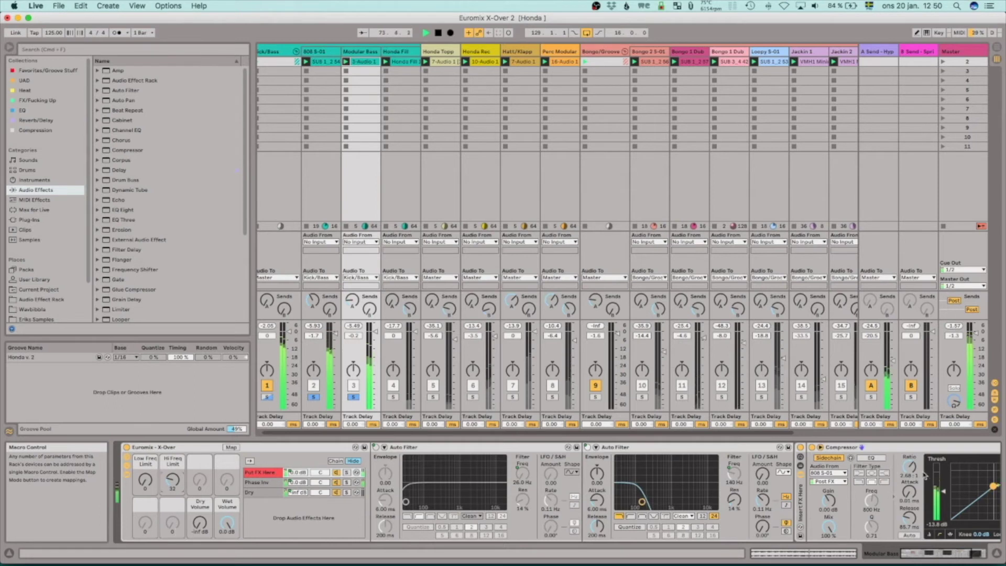
{"action": "left_click_drag", "start_coordinate": [941, 495], "coordinate": [797, 486]}
{"action": "scroll", "coordinate": [801, 485], "scroll_direction": "left", "scroll_amount": 5}
{"action": "scroll", "coordinate": [801, 485], "scroll_direction": "right", "scroll_amount": 1}
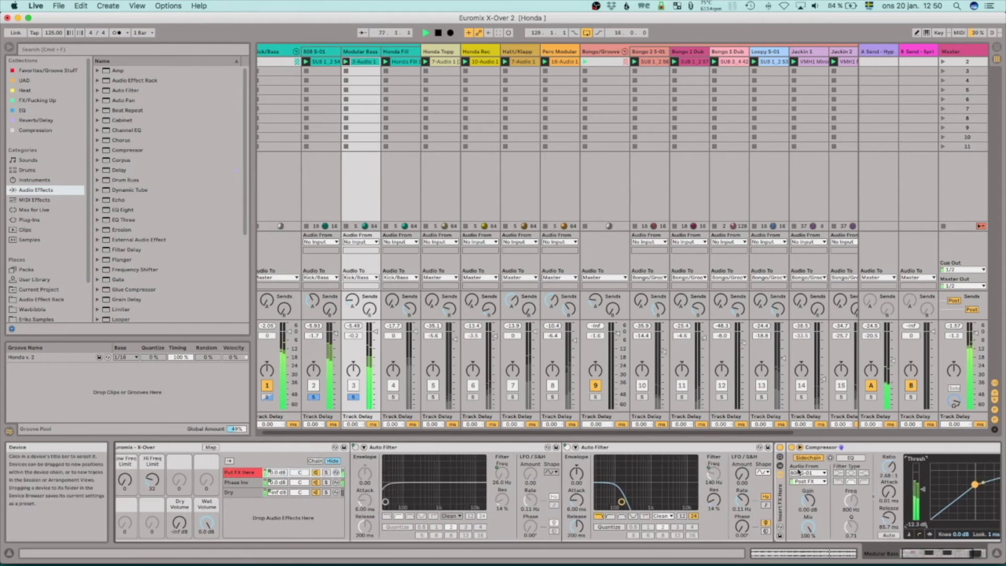
- Stop playback, review the Modular Bass chain between the X-Over rack and its Compressor, and collapse the rack
{"action": "scroll", "coordinate": [773, 460], "scroll_direction": "right", "scroll_amount": 4}
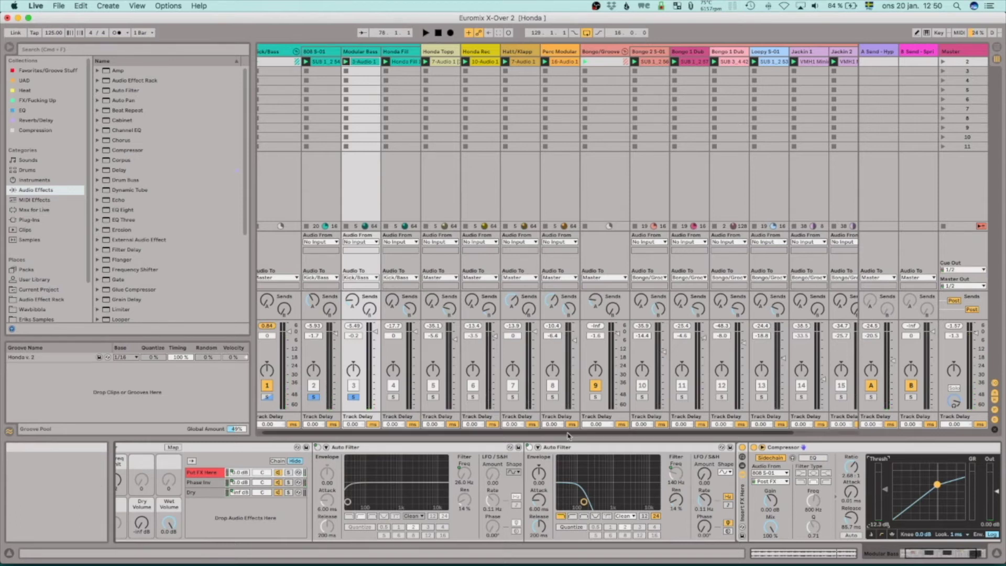
{"action": "scroll", "coordinate": [584, 435], "scroll_direction": "right", "scroll_amount": 3}
{"action": "scroll", "coordinate": [584, 434], "scroll_direction": "left", "scroll_amount": 2}
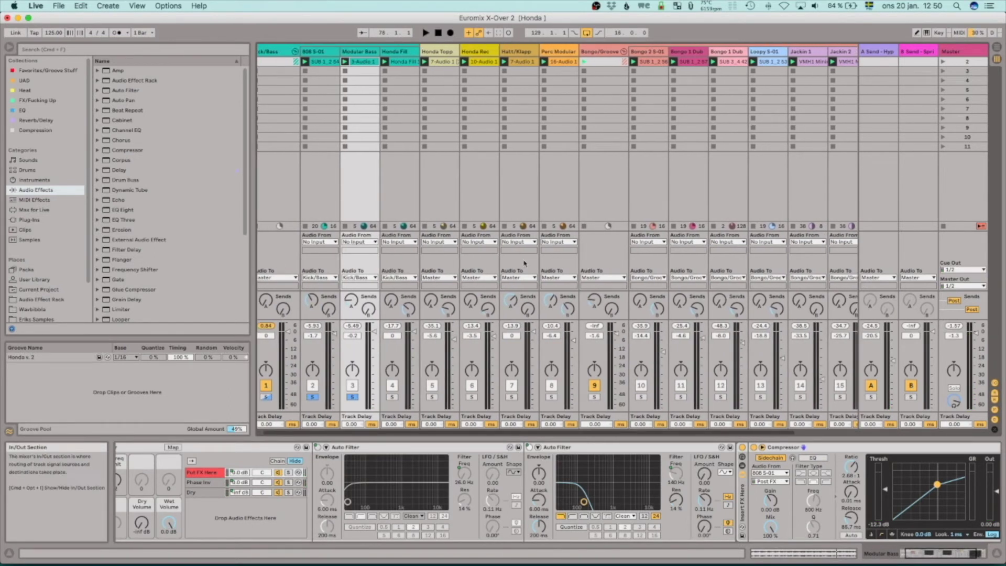
{"action": "scroll", "coordinate": [809, 481], "scroll_direction": "right", "scroll_amount": 3}
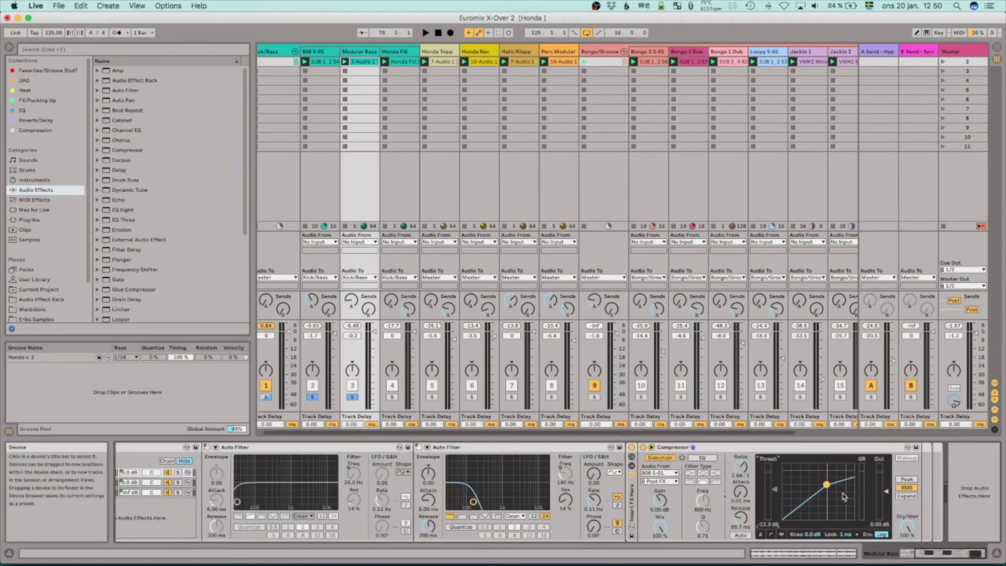
{"action": "scroll", "coordinate": [707, 493], "scroll_direction": "left", "scroll_amount": 5}
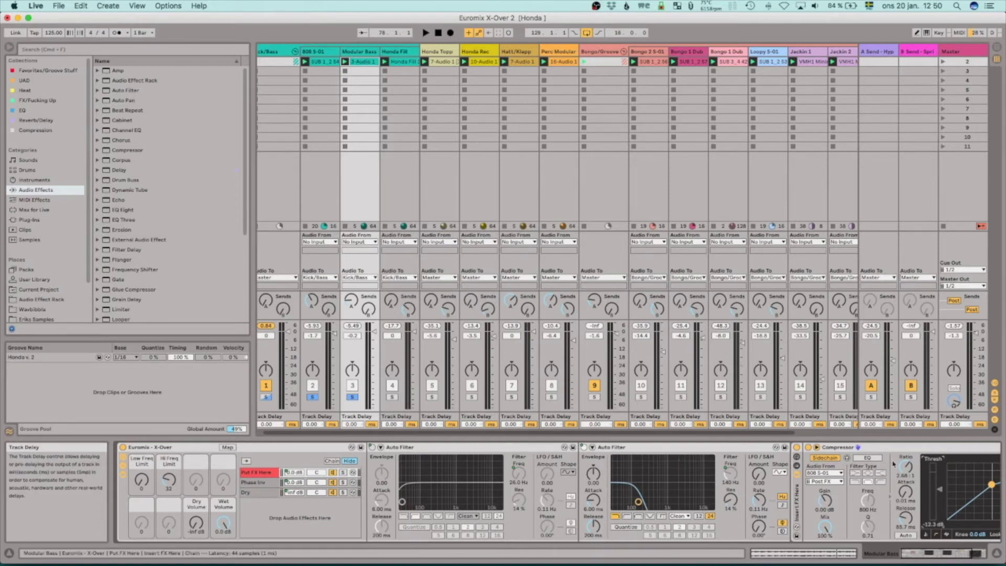
{"action": "scroll", "coordinate": [680, 463], "scroll_direction": "right", "scroll_amount": 5}
{"action": "scroll", "coordinate": [330, 444], "scroll_direction": "left", "scroll_amount": 5}
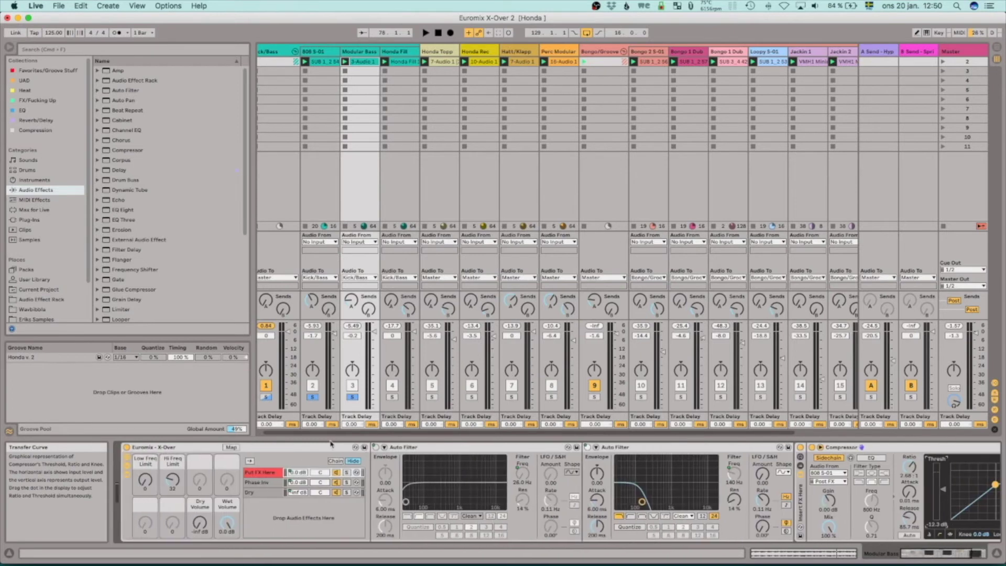
{"action": "left_click", "coordinate": [183, 447]}
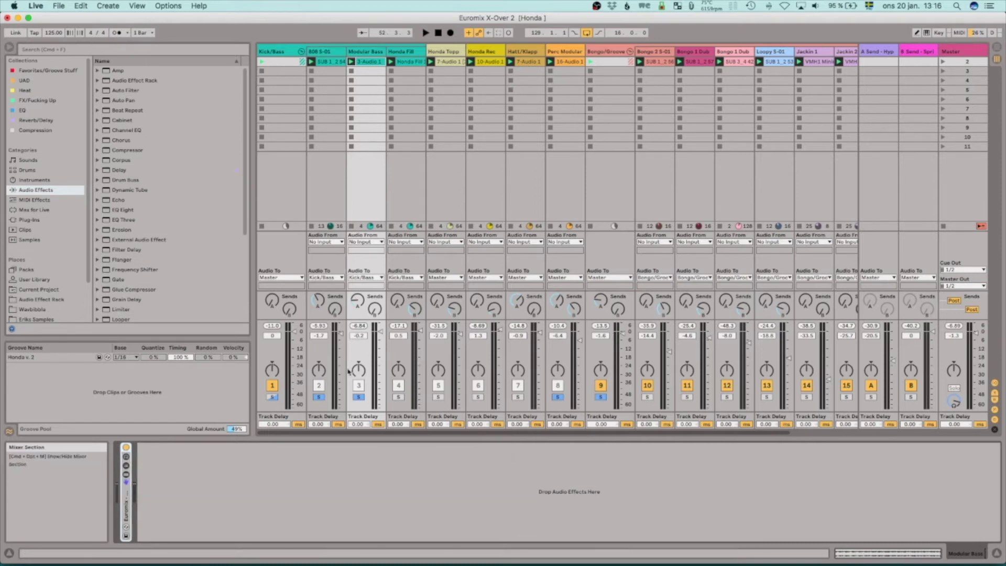
- Select the Bongo/Groove group to show its device chain and look over its member tracks in the mixer
{"action": "scroll", "coordinate": [362, 398], "scroll_direction": "right", "scroll_amount": 1}
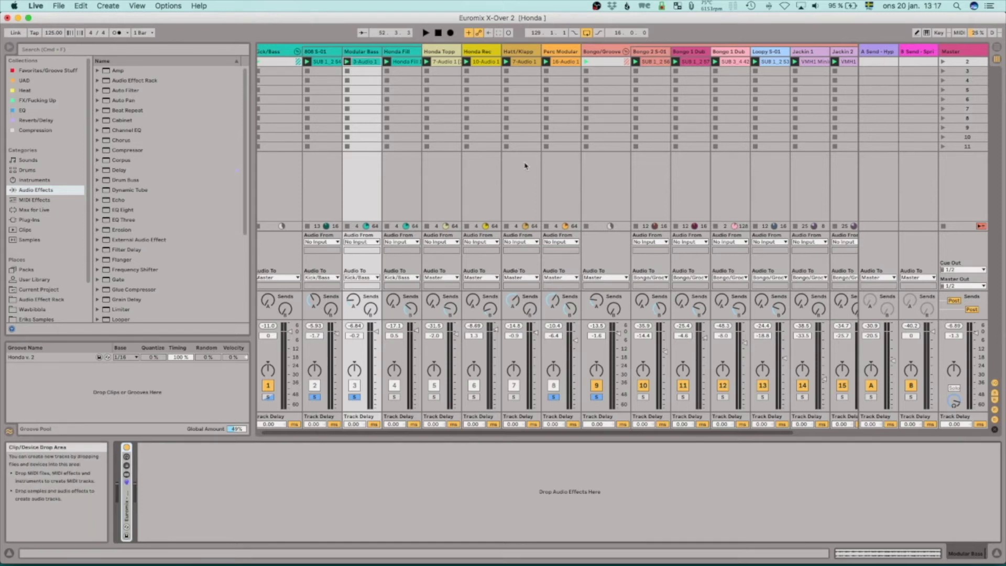
{"action": "left_click", "coordinate": [608, 66]}
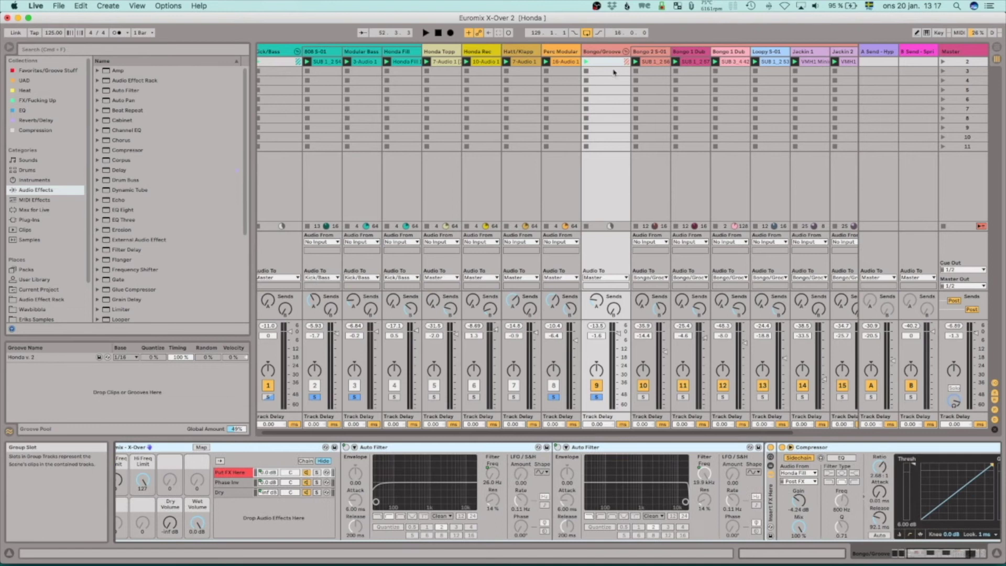
{"action": "scroll", "coordinate": [608, 92], "scroll_direction": "right", "scroll_amount": 3}
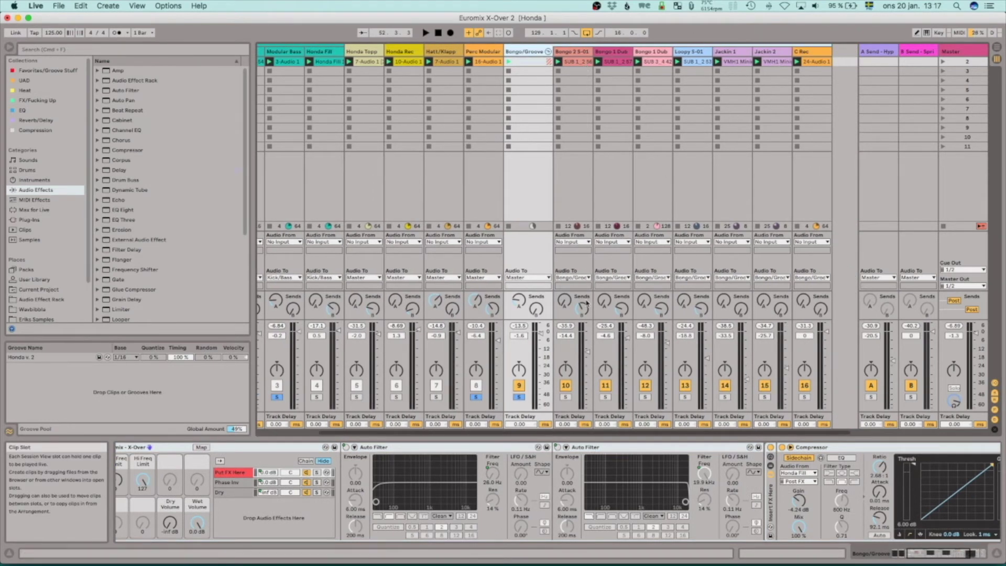
{"action": "scroll", "coordinate": [411, 180], "scroll_direction": "left", "scroll_amount": 3}
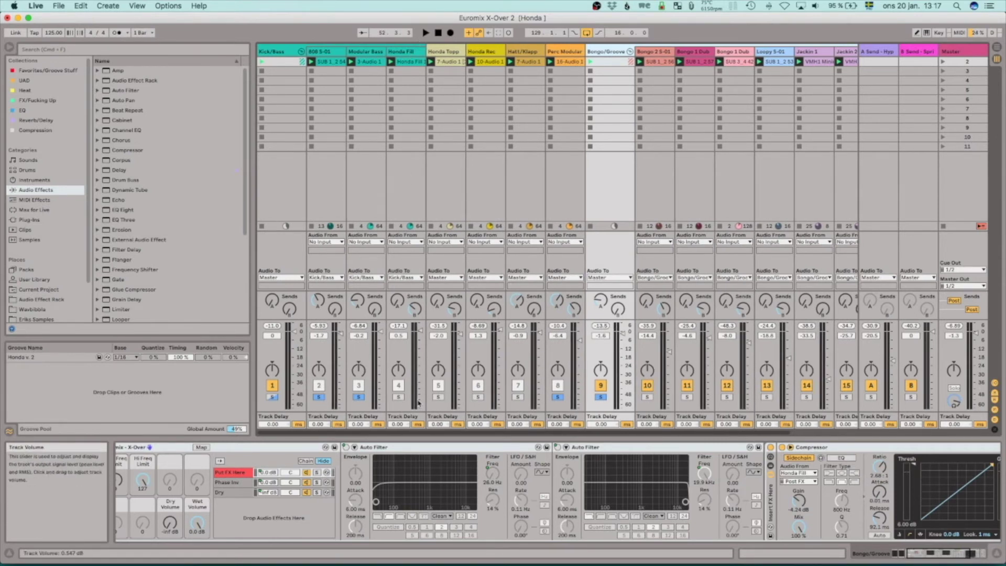
- Start playback and add the Honda Fill and Honda Rec tracks to the soloed tracks
{"action": "key", "text": "space"}
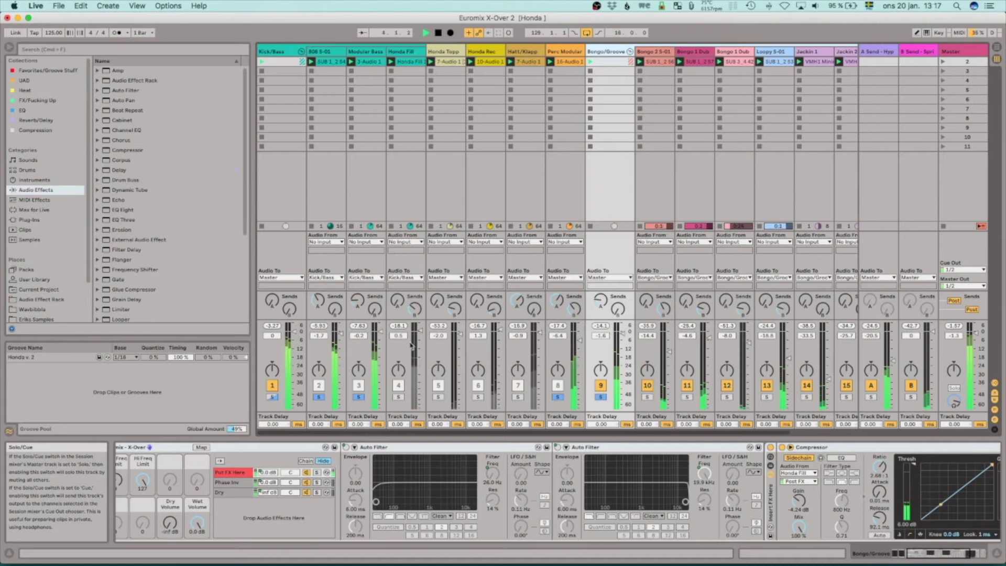
{"action": "left_click", "coordinate": [399, 397]}
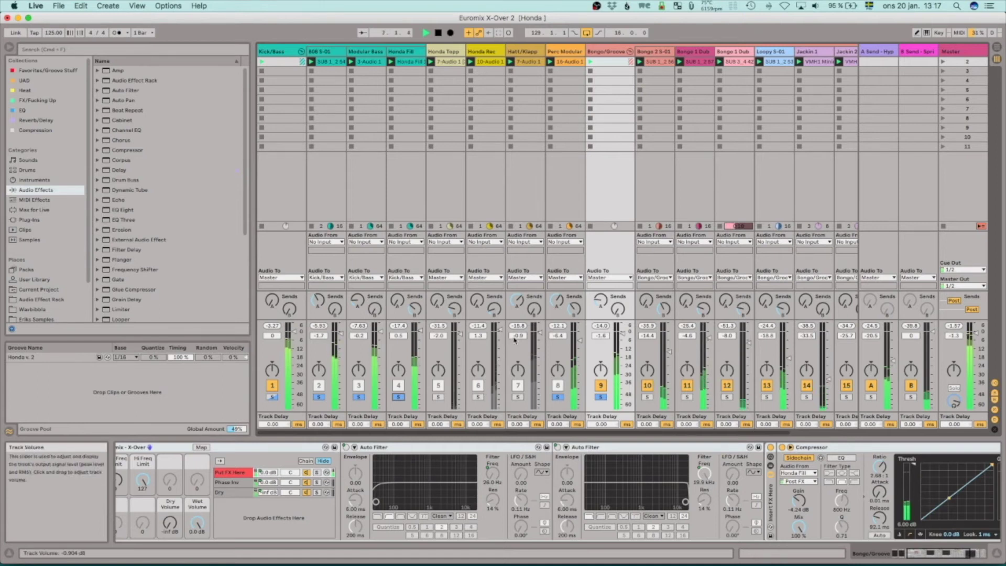
{"action": "scroll", "coordinate": [462, 377], "scroll_direction": "right", "scroll_amount": 3}
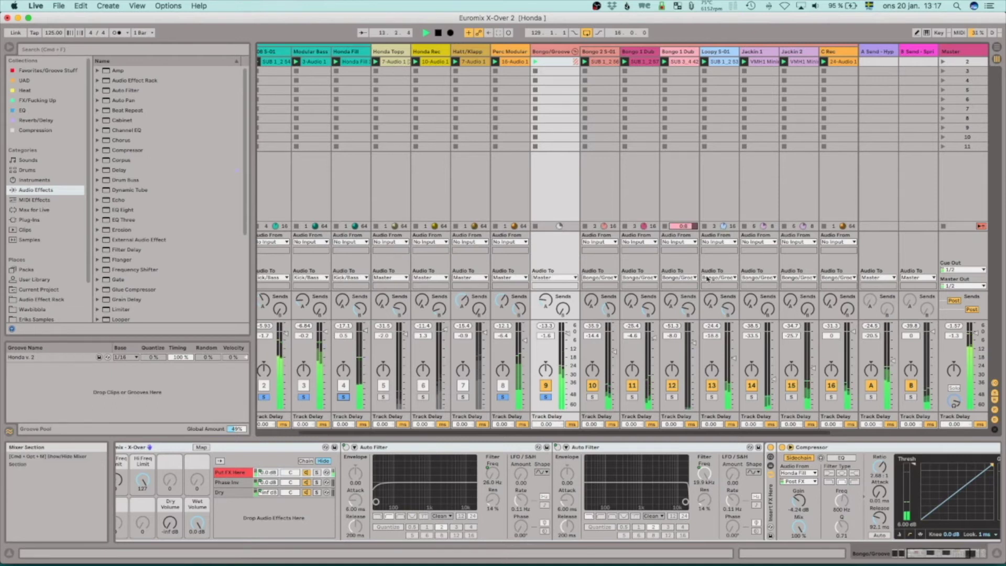
{"action": "scroll", "coordinate": [602, 383], "scroll_direction": "right", "scroll_amount": 3}
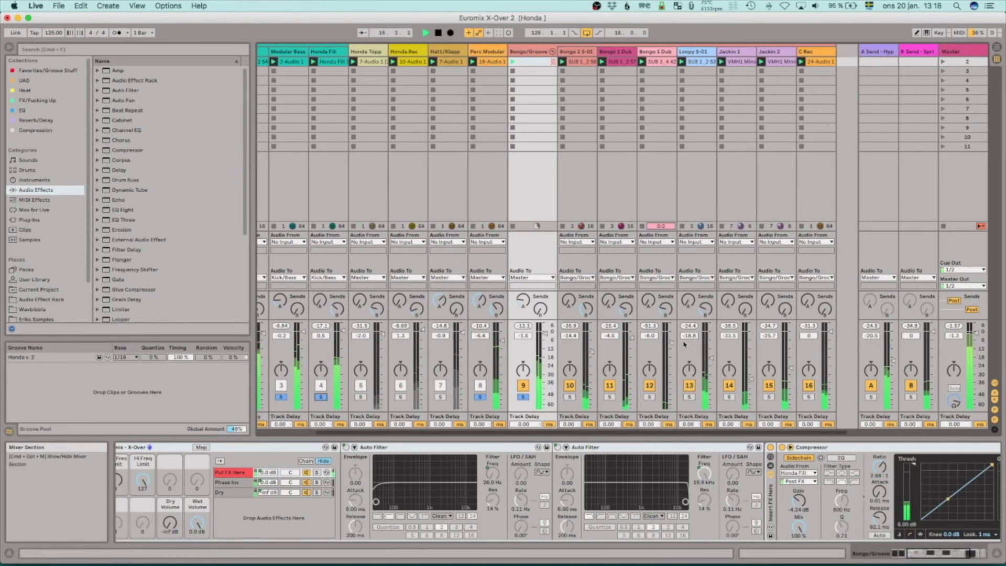
{"action": "scroll", "coordinate": [691, 335], "scroll_direction": "right", "scroll_amount": 1}
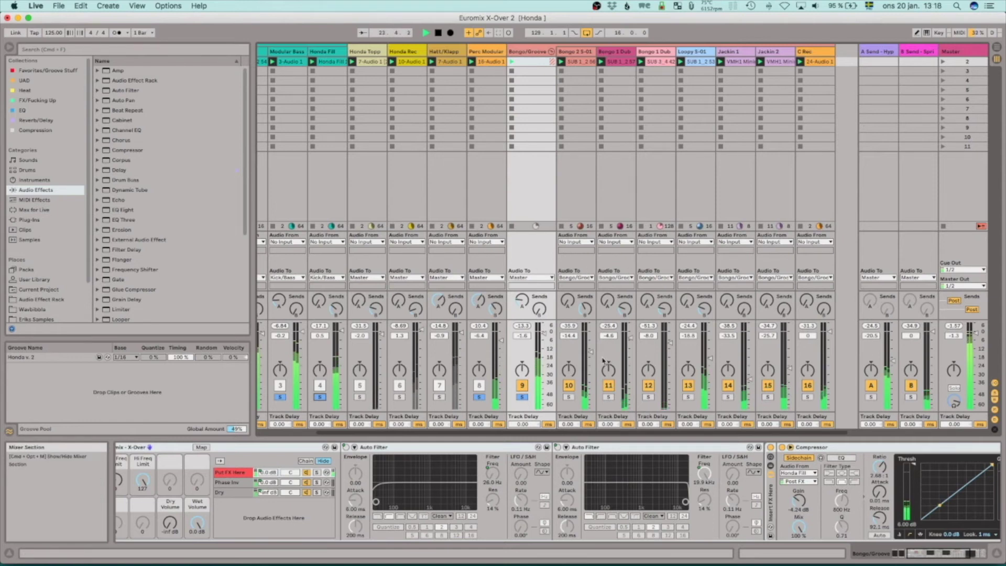
{"action": "scroll", "coordinate": [605, 360], "scroll_direction": "right", "scroll_amount": 2}
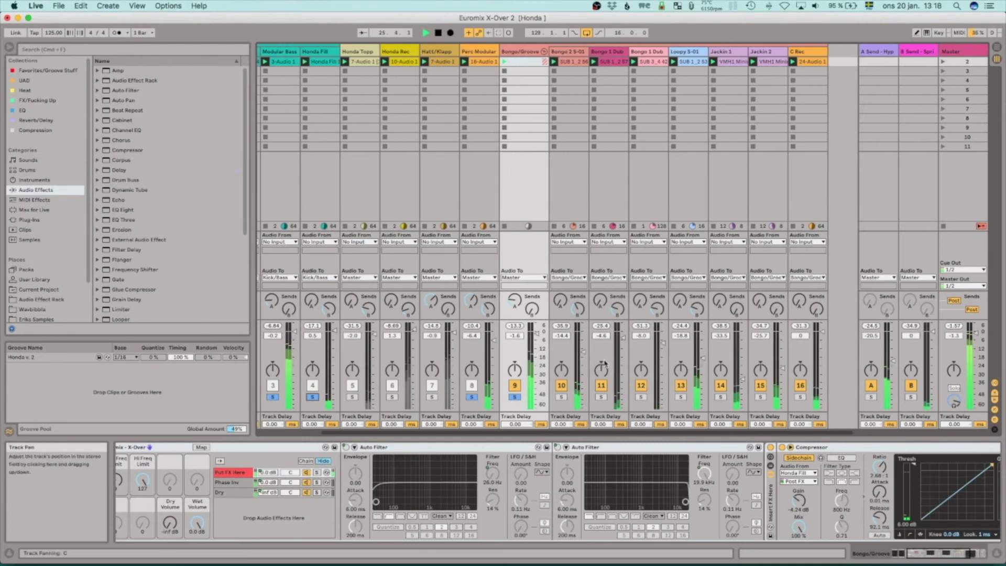
{"action": "scroll", "coordinate": [605, 364], "scroll_direction": "left", "scroll_amount": 3}
{"action": "scroll", "coordinate": [607, 361], "scroll_direction": "left", "scroll_amount": 1}
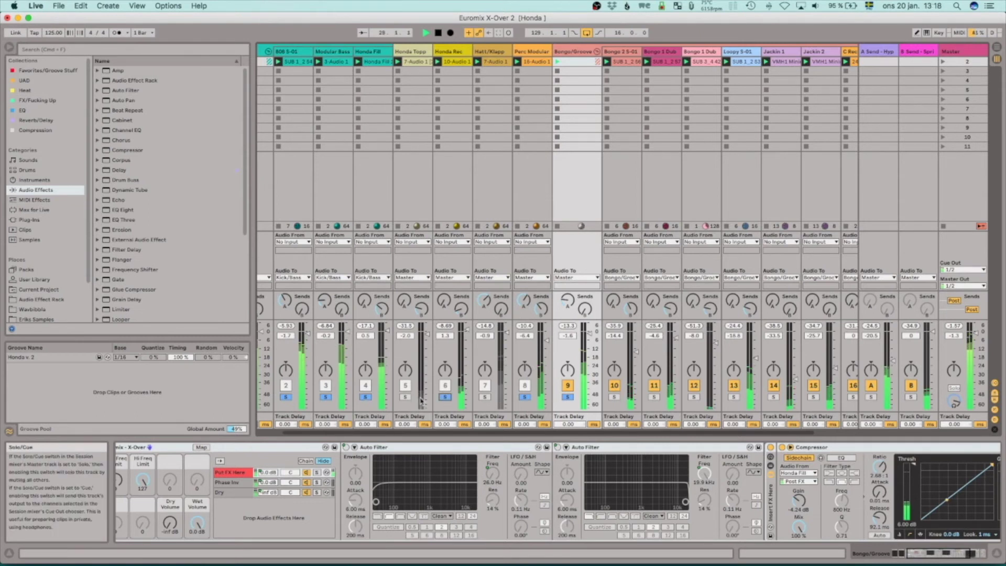
- Add Honda Topp and Hatt/Klapp to the solo, setting Honda Topp's volume to -1.6 dB and Honda Rec's to 1.6 dB
{"action": "left_click", "coordinate": [414, 51]}
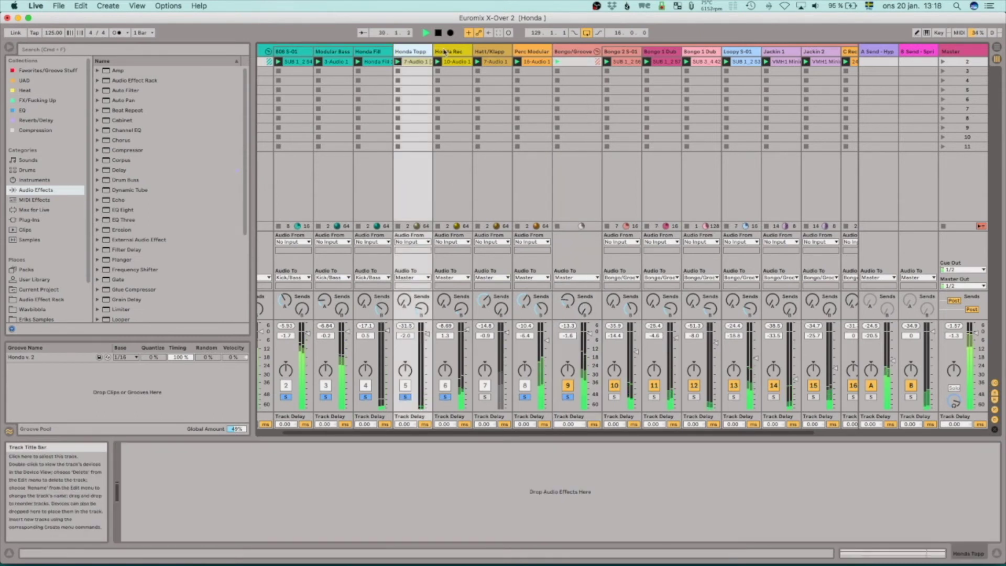
{"action": "left_click", "coordinate": [448, 51]}
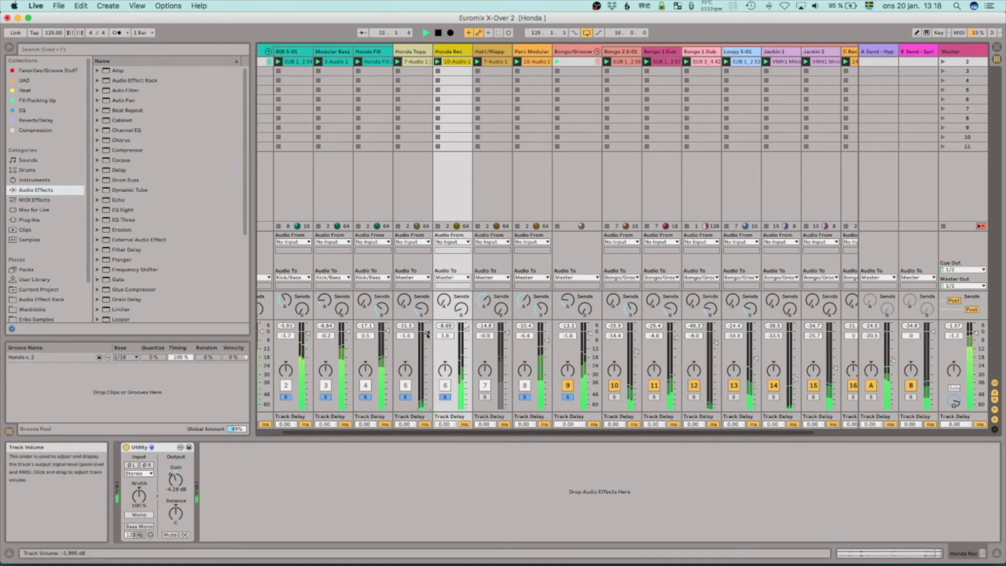
{"action": "left_click", "coordinate": [486, 397]}
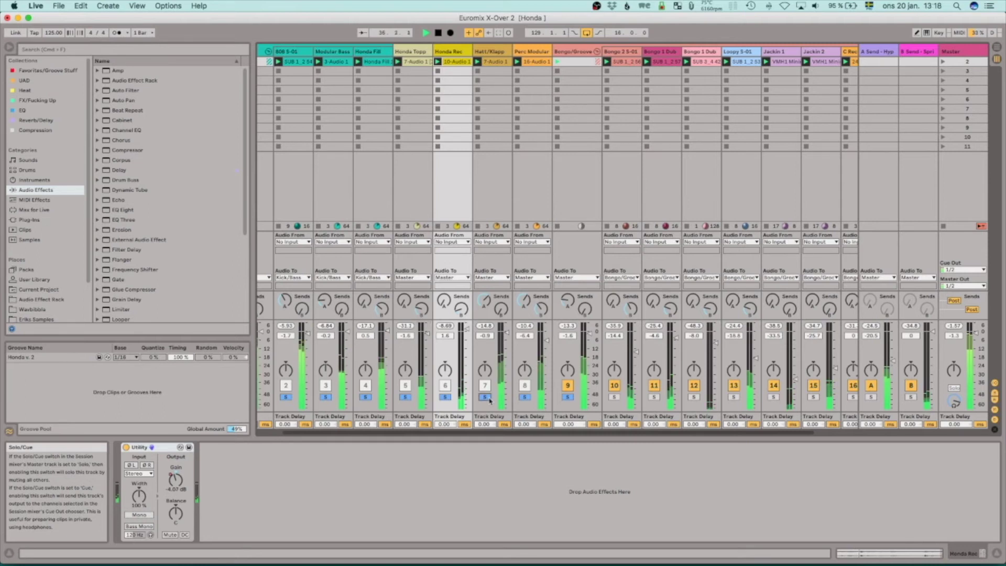
{"action": "left_click_drag", "start_coordinate": [506, 332], "coordinate": [506, 335]}
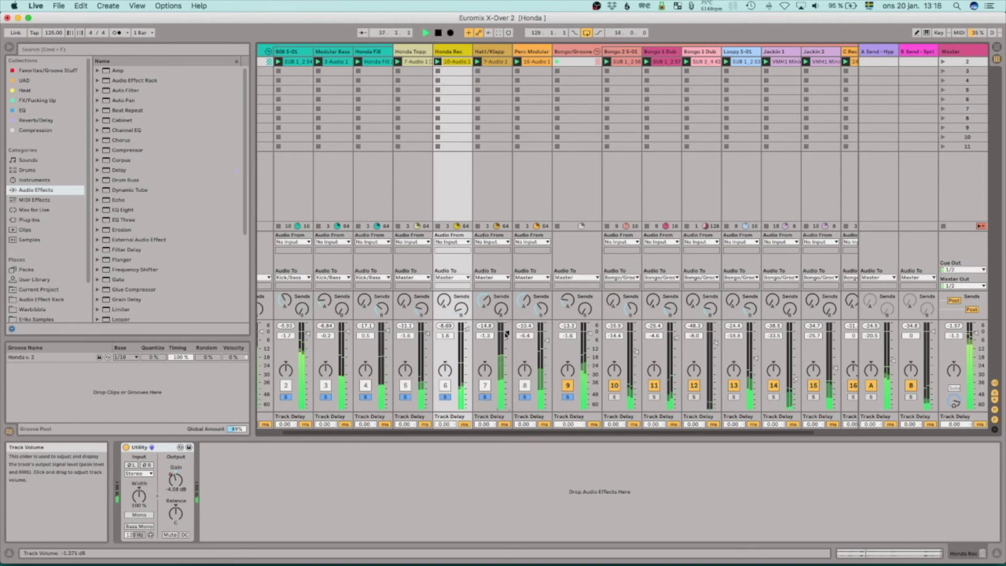
- Turn off all track solos to hear the full mix and stop playback
{"action": "scroll", "coordinate": [527, 384], "scroll_direction": "left", "scroll_amount": 3}
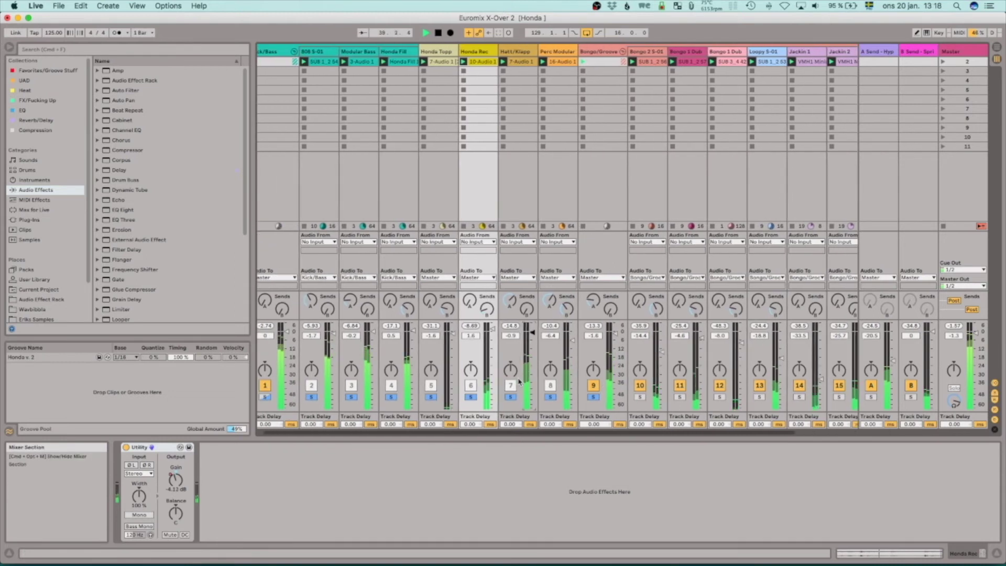
{"action": "scroll", "coordinate": [366, 374], "scroll_direction": "left", "scroll_amount": 1}
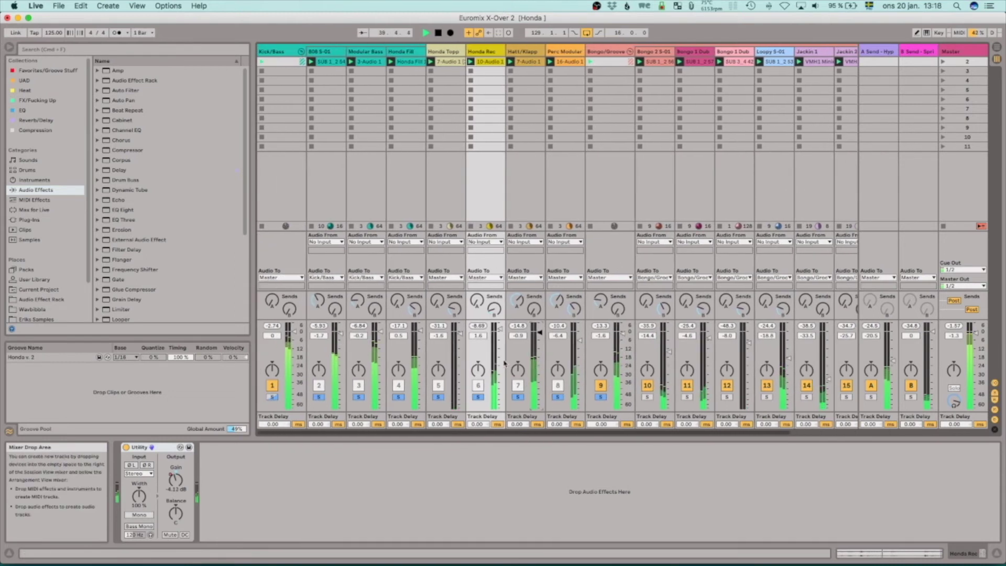
{"action": "left_click", "coordinate": [272, 396]}
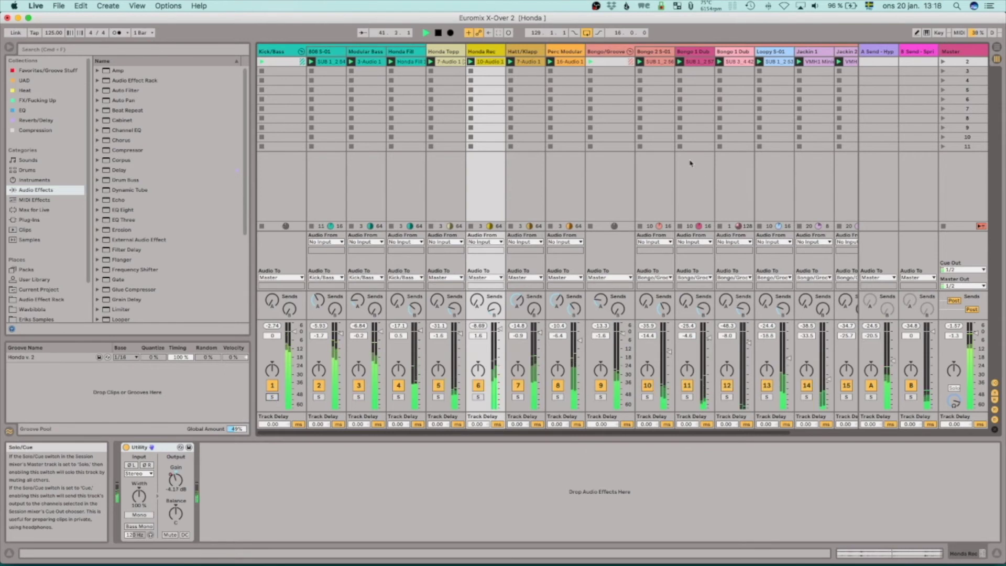
{"action": "key", "text": "space"}
- Select the Bongo/Groove group and examine its X-Over rack chain, from the macros and Auto Filters to the Compressor's sidechain source
{"action": "left_click", "coordinate": [611, 54]}
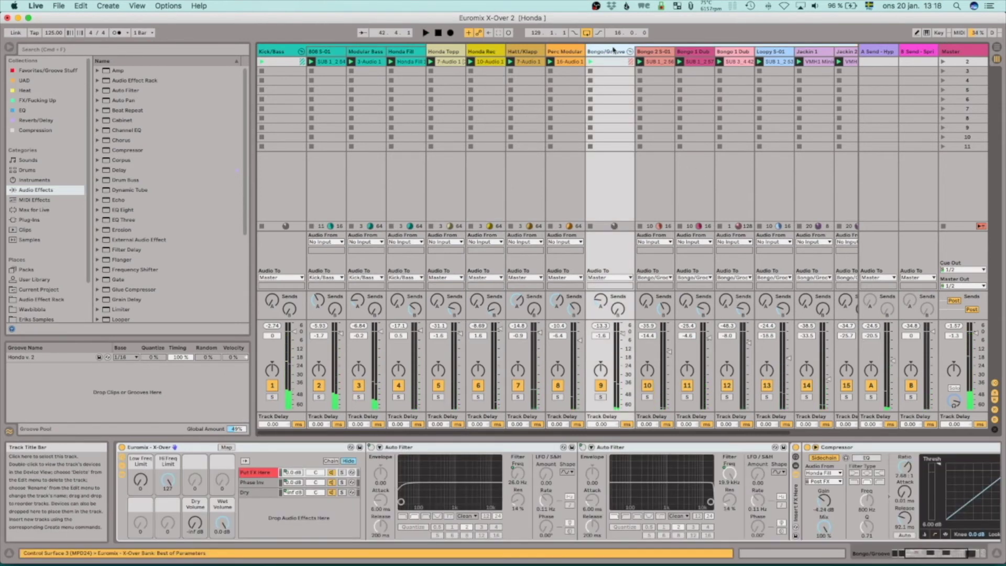
{"action": "scroll", "coordinate": [683, 456], "scroll_direction": "right", "scroll_amount": 3}
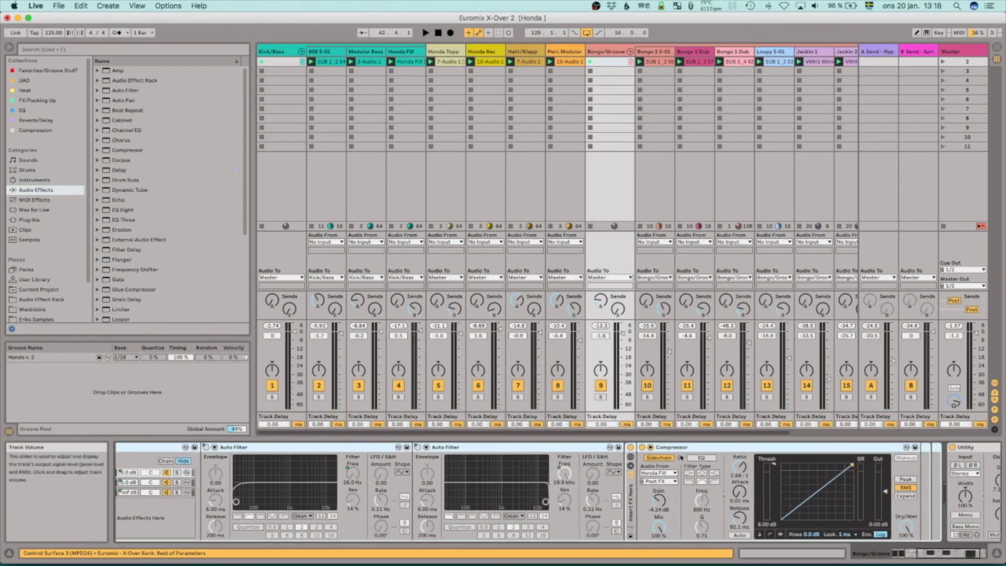
{"action": "scroll", "coordinate": [399, 460], "scroll_direction": "left", "scroll_amount": 3}
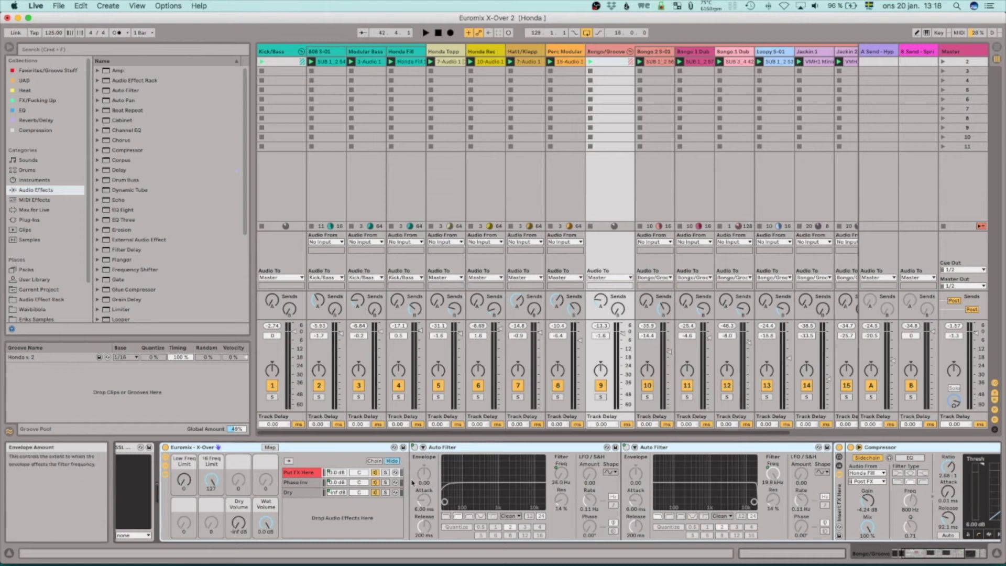
{"action": "scroll", "coordinate": [412, 483], "scroll_direction": "right", "scroll_amount": 3}
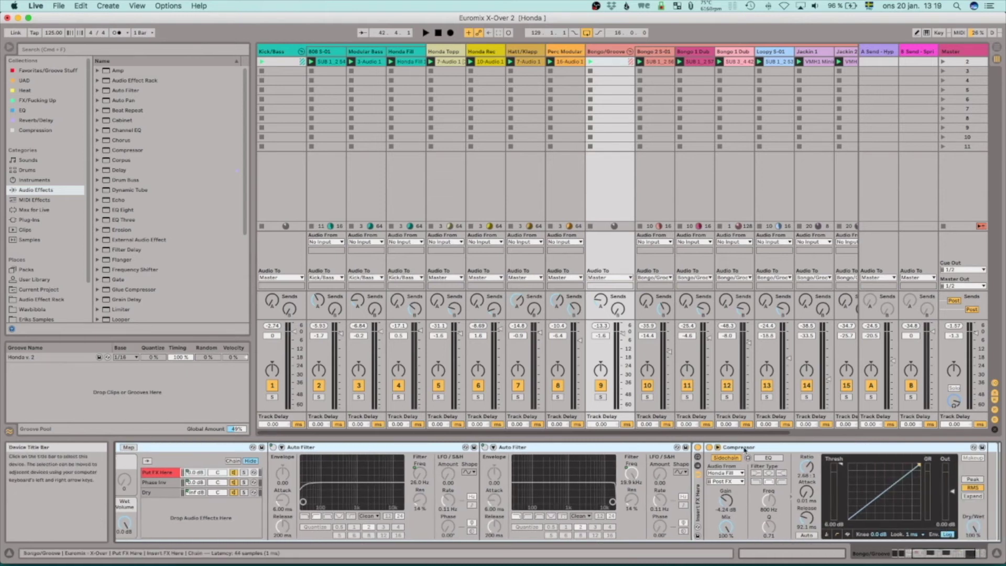
{"action": "left_click", "coordinate": [744, 449]}
{"action": "scroll", "coordinate": [733, 456], "scroll_direction": "right", "scroll_amount": 2}
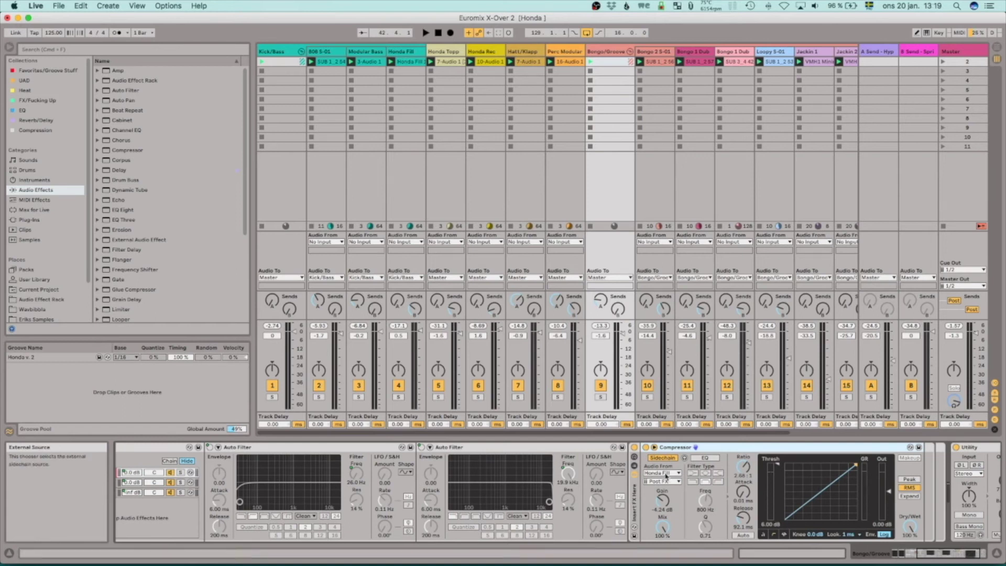
- Solo the Honda Fill track, used as the Compressor's sidechain source, together with the Bongo/Groove group and start playback
{"action": "left_click", "coordinate": [669, 473]}
{"action": "left_click", "coordinate": [681, 493]}
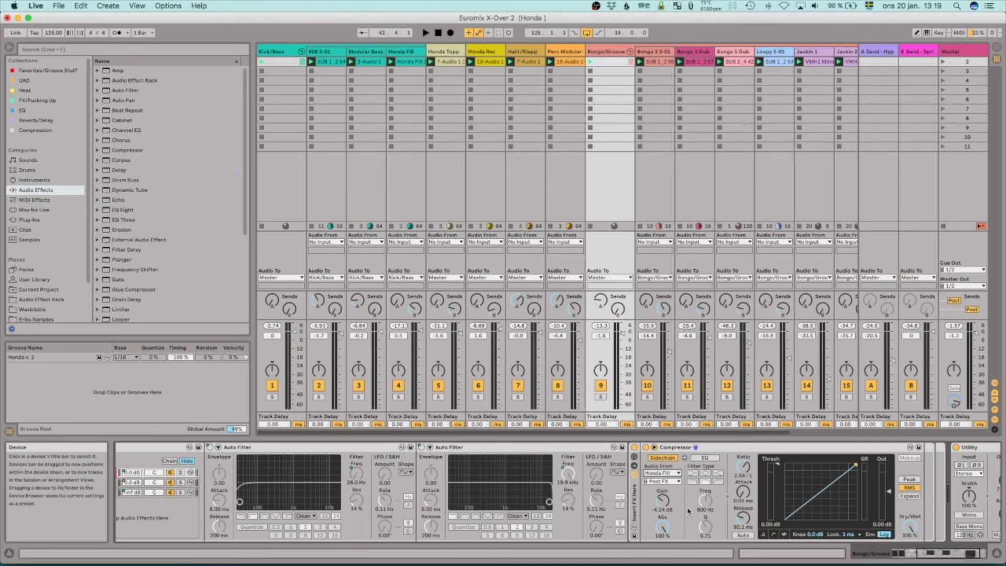
{"action": "left_click", "coordinate": [402, 53]}
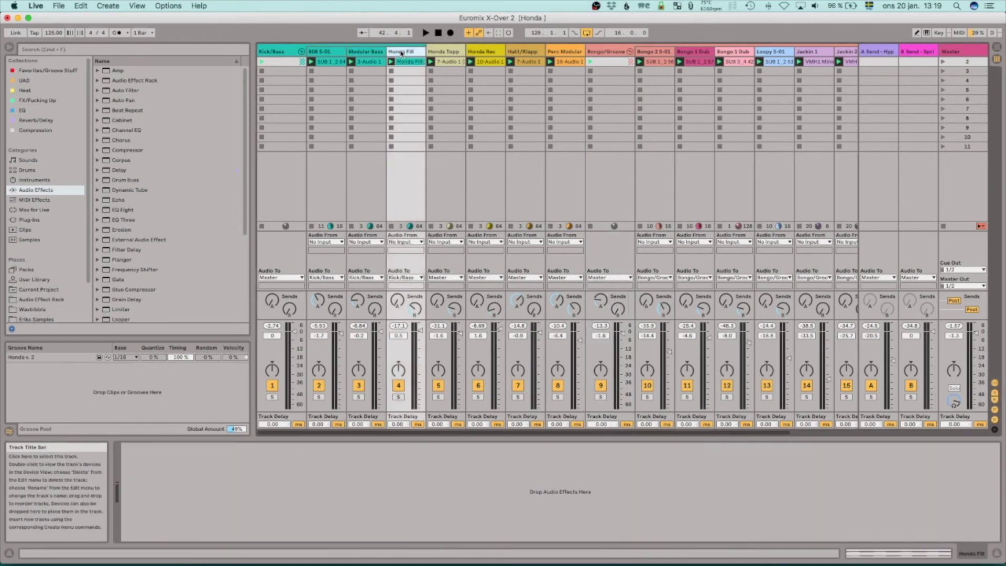
{"action": "left_click", "coordinate": [398, 396]}
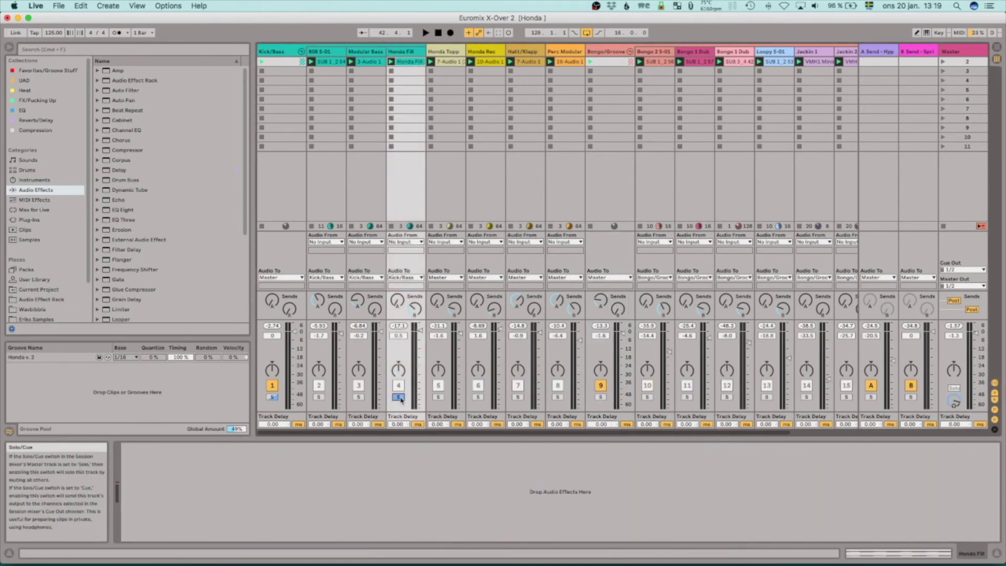
{"action": "left_click", "coordinate": [600, 396]}
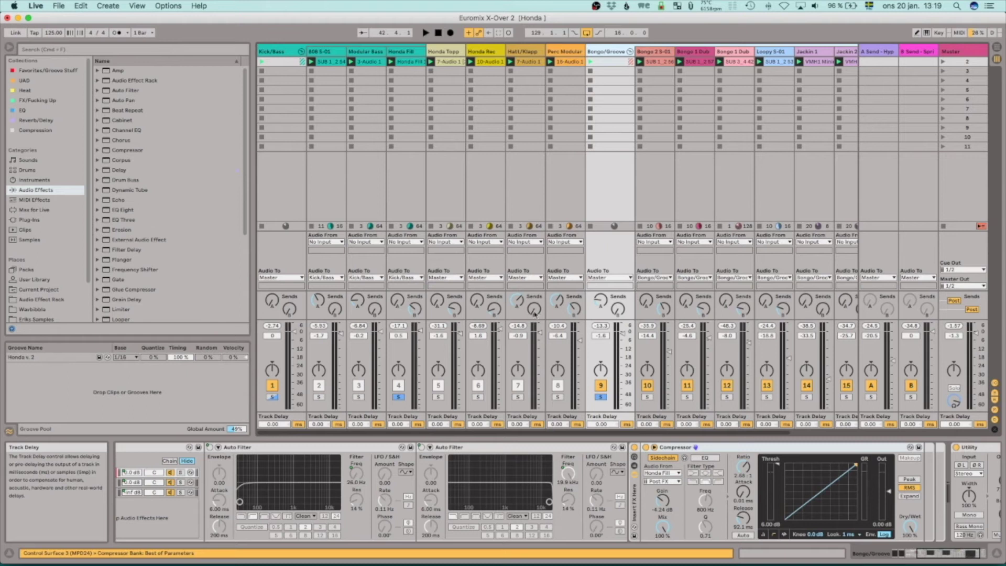
{"action": "key", "text": "space"}
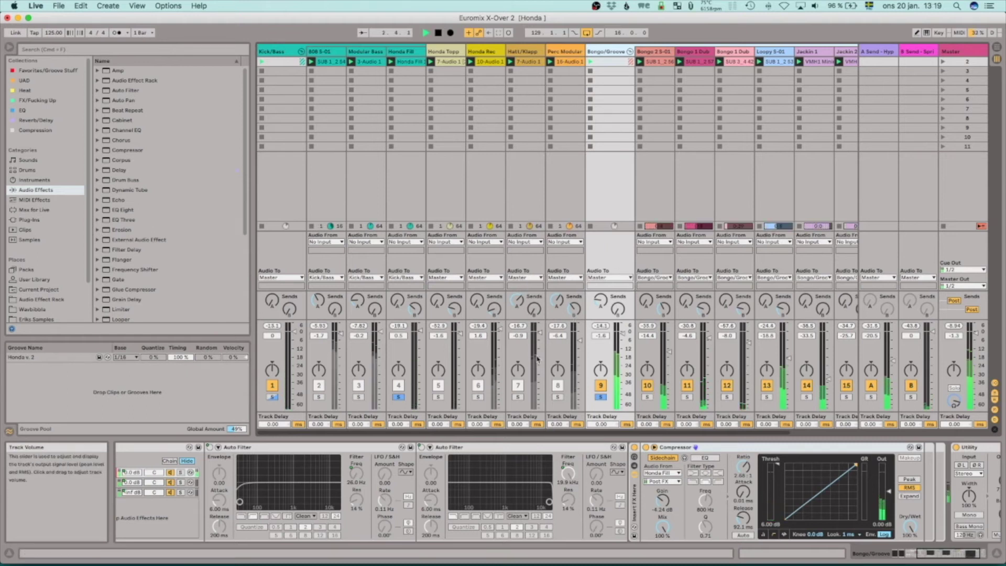
- Lower the threshold of the Bongo/Groove group's Compressor to -28.1 dB during playback, then stop playback
{"action": "scroll", "coordinate": [537, 359], "scroll_direction": "right", "scroll_amount": 2}
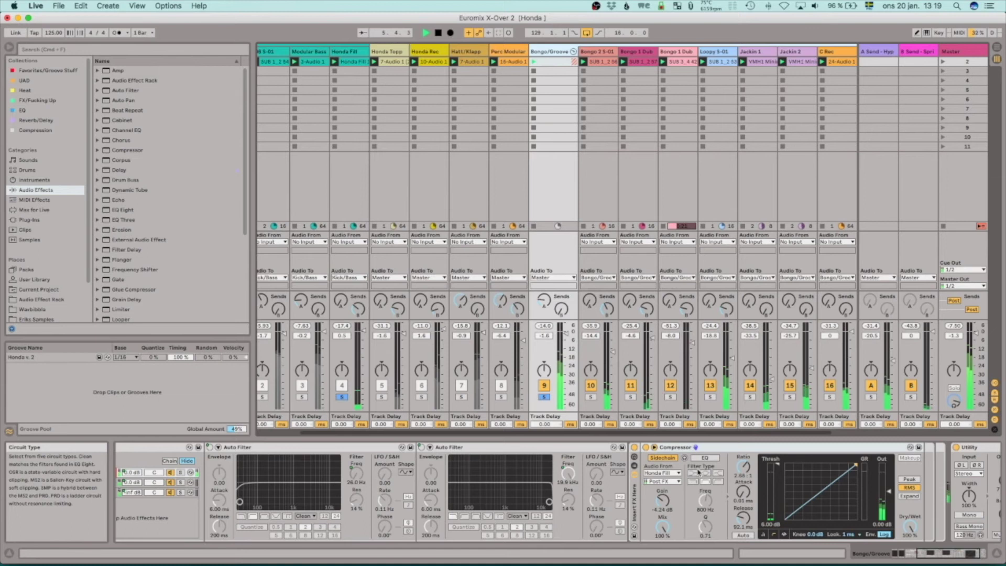
{"action": "left_click_drag", "start_coordinate": [776, 465], "coordinate": [778, 488]}
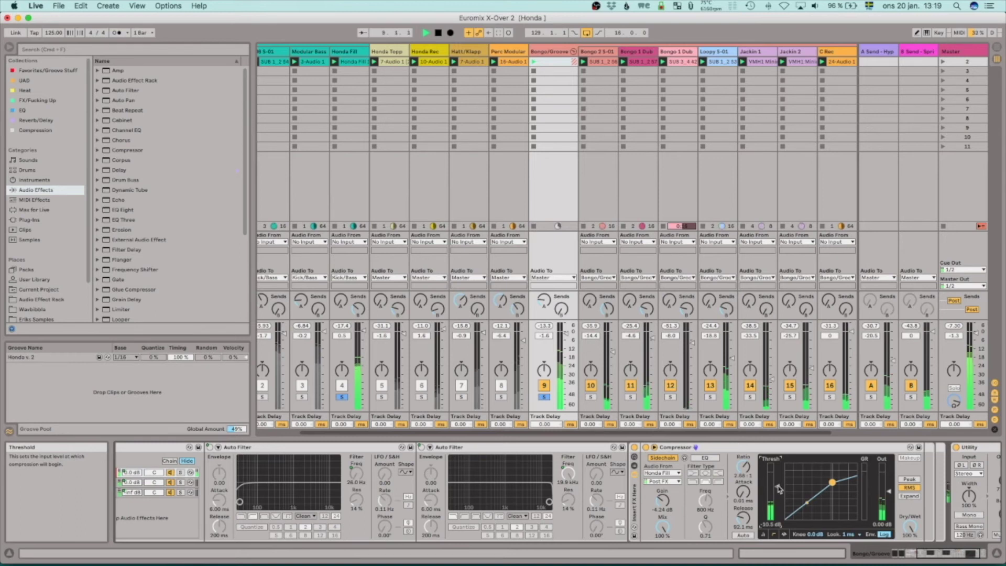
{"action": "left_click_drag", "start_coordinate": [778, 488], "coordinate": [779, 513]}
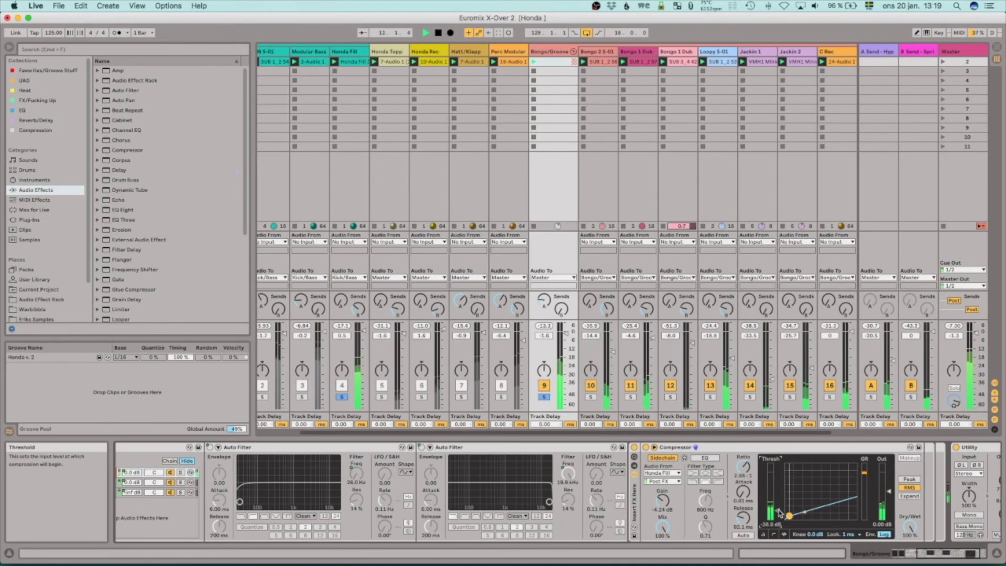
{"action": "left_click_drag", "start_coordinate": [779, 512], "coordinate": [781, 512]}
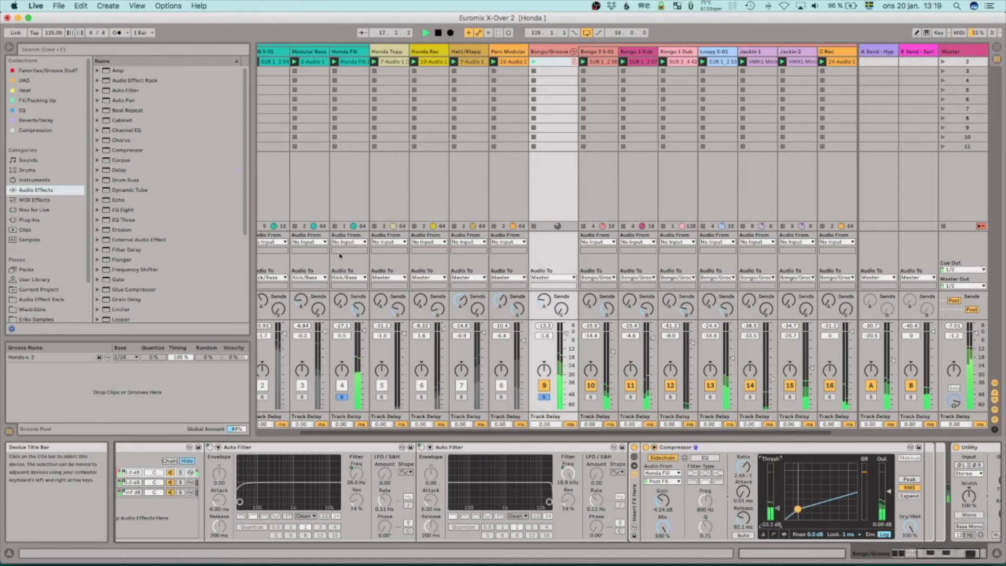
{"action": "left_click_drag", "start_coordinate": [780, 511], "coordinate": [779, 507]}
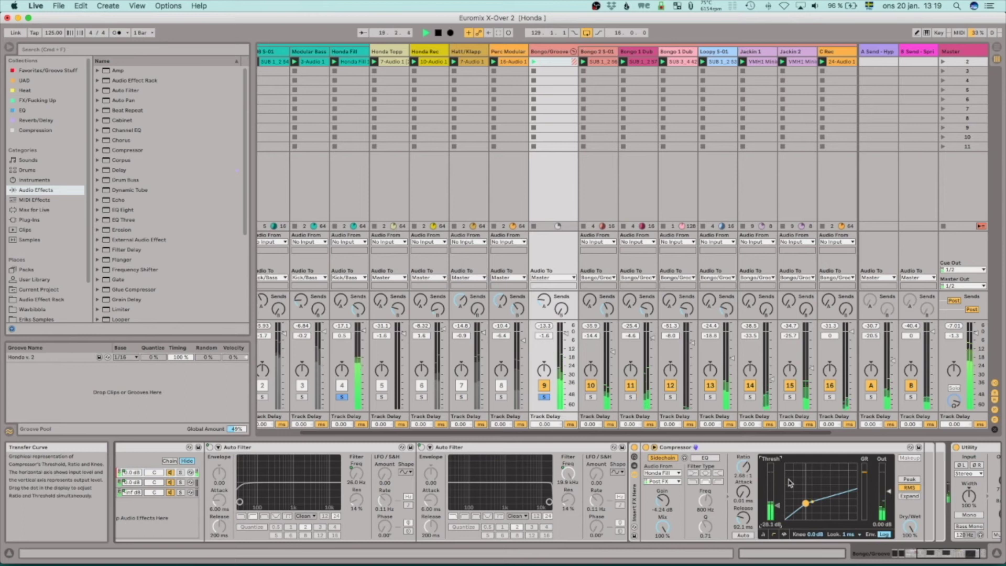
{"action": "scroll", "coordinate": [794, 482], "scroll_direction": "left", "scroll_amount": 6}
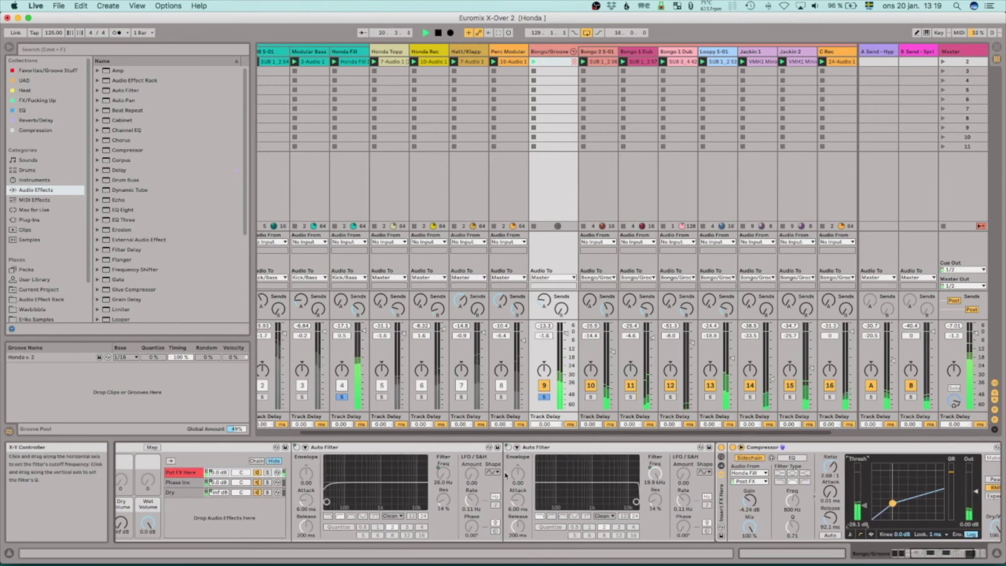
{"action": "scroll", "coordinate": [562, 491], "scroll_direction": "left", "scroll_amount": 2}
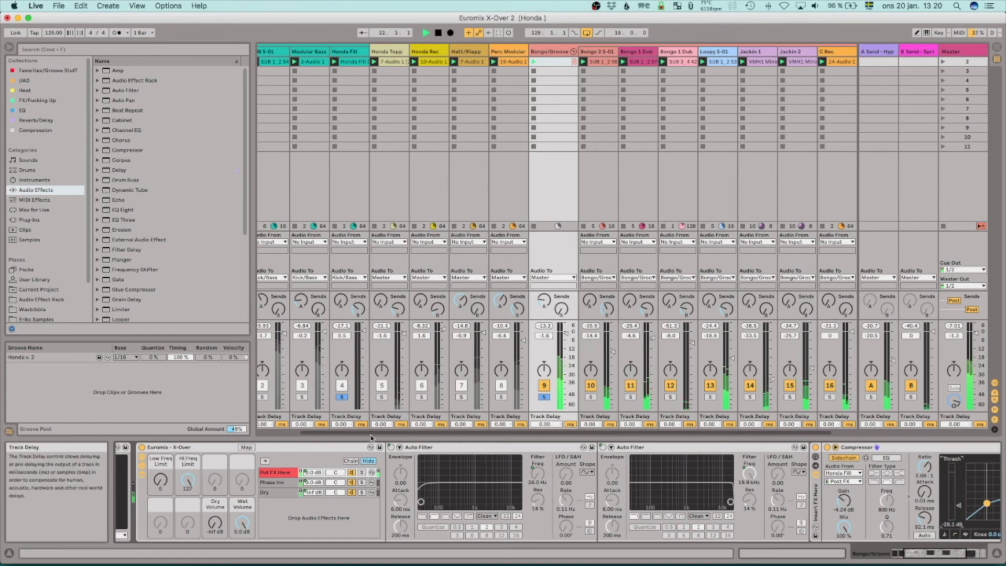
{"action": "key", "text": "space"}
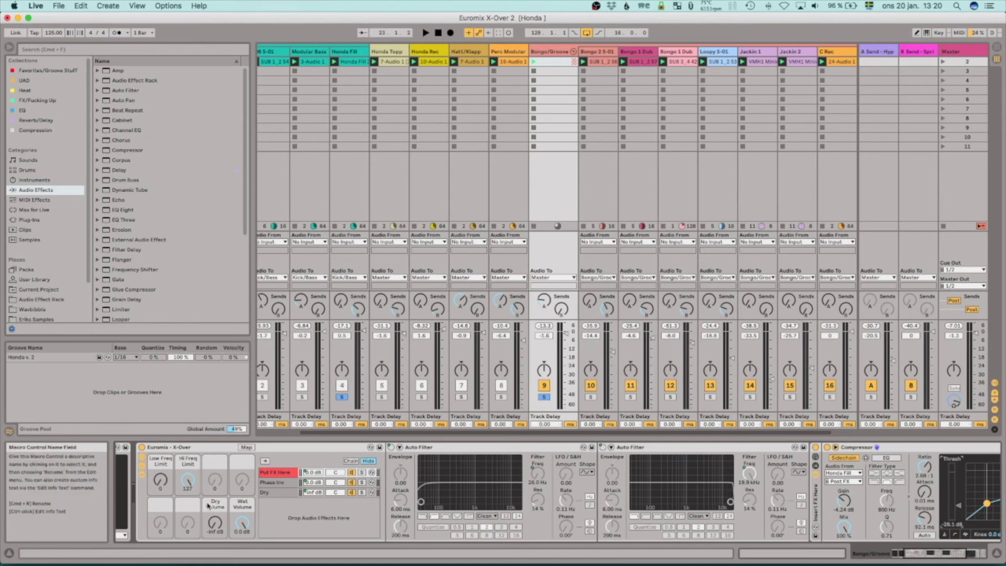
- Lower the Compressor's threshold to -34.2 dB and look over the X-Over rack's macros and Auto Filters
{"action": "scroll", "coordinate": [973, 536], "scroll_direction": "right", "scroll_amount": 5}
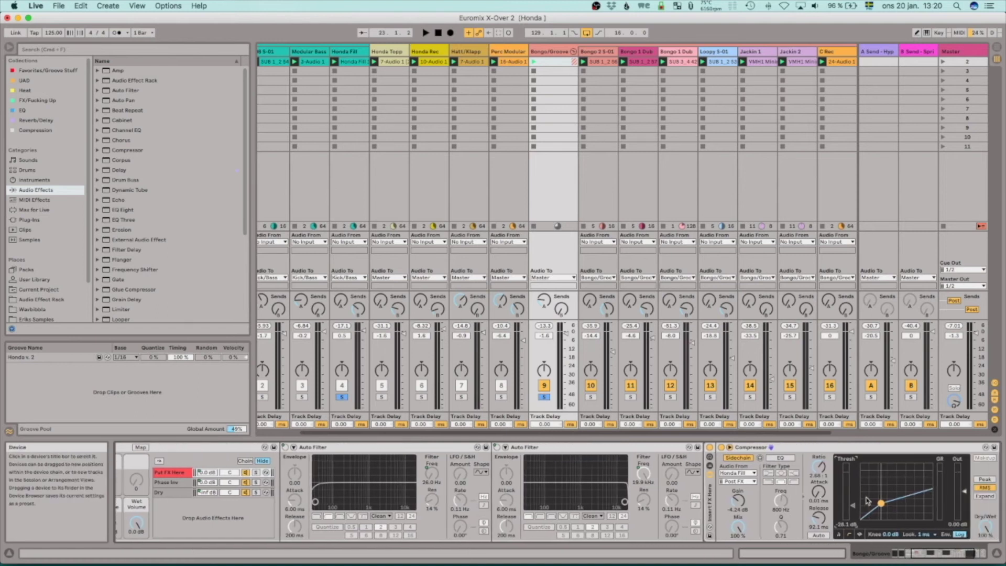
{"action": "left_click_drag", "start_coordinate": [824, 515], "coordinate": [824, 511]}
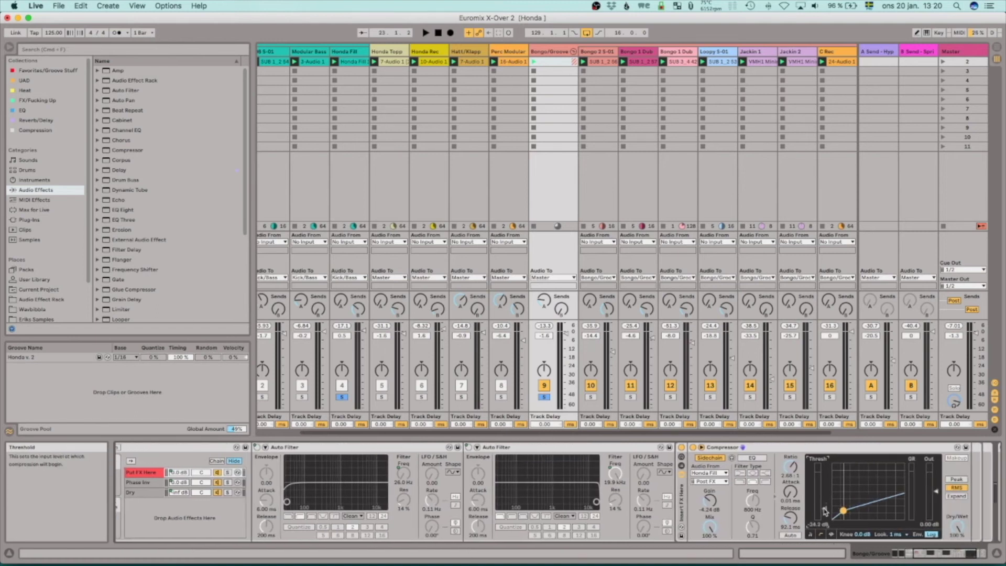
{"action": "scroll", "coordinate": [478, 464], "scroll_direction": "left", "scroll_amount": 2}
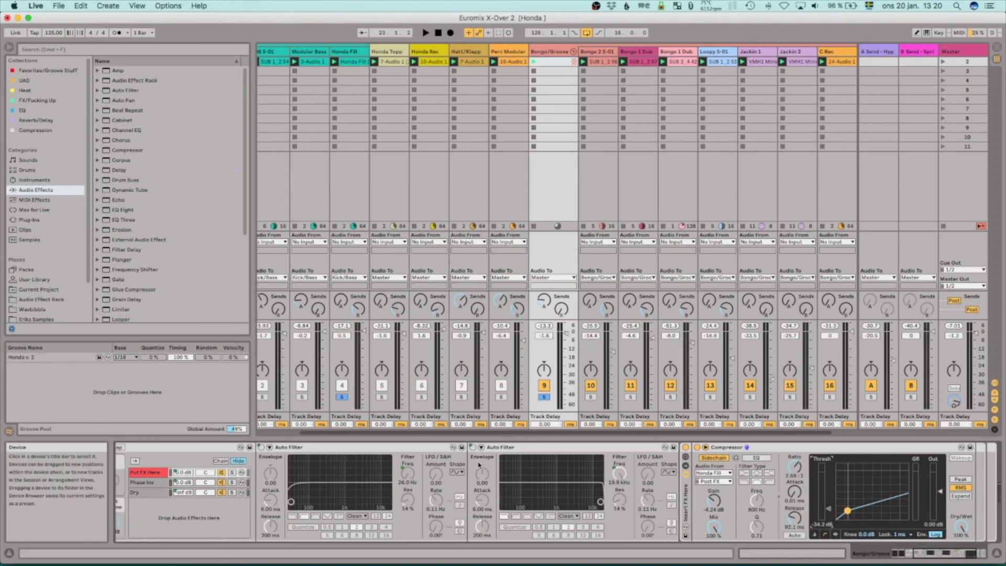
{"action": "scroll", "coordinate": [478, 464], "scroll_direction": "left", "scroll_amount": 5}
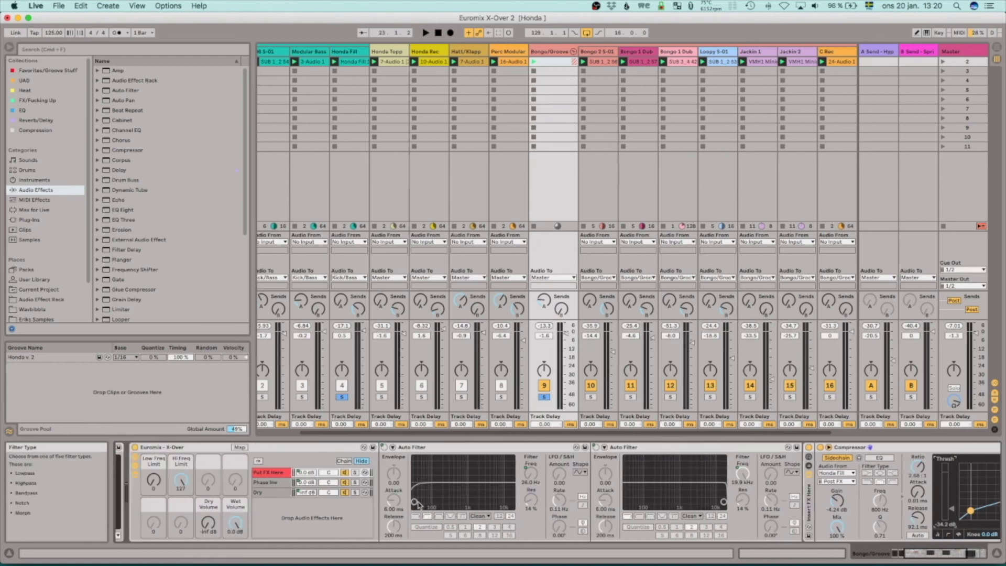
{"action": "scroll", "coordinate": [152, 489], "scroll_direction": "right", "scroll_amount": 1}
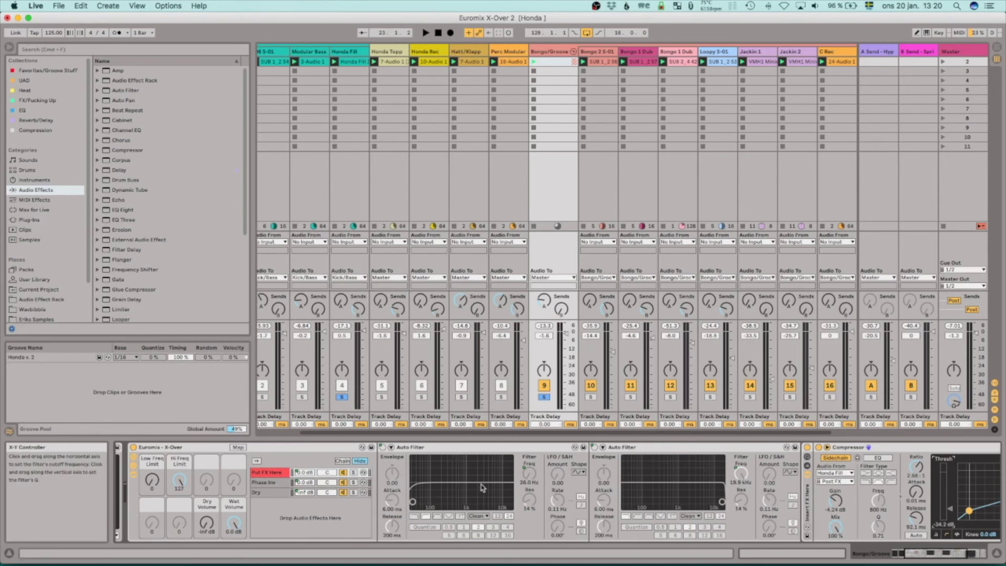
{"action": "scroll", "coordinate": [430, 492], "scroll_direction": "right", "scroll_amount": 5}
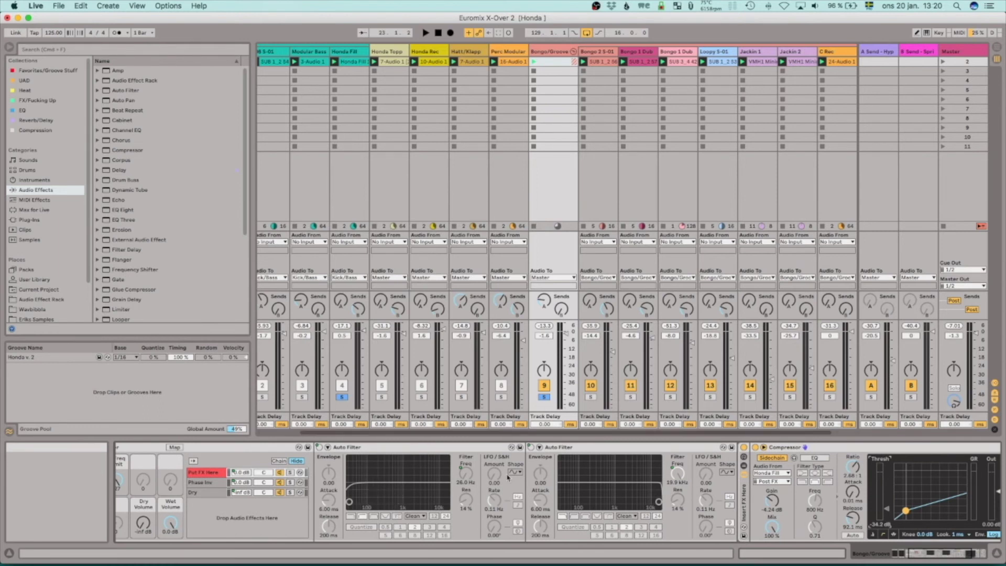
{"action": "scroll", "coordinate": [410, 476], "scroll_direction": "right", "scroll_amount": 2}
{"action": "scroll", "coordinate": [414, 476], "scroll_direction": "right", "scroll_amount": 1}
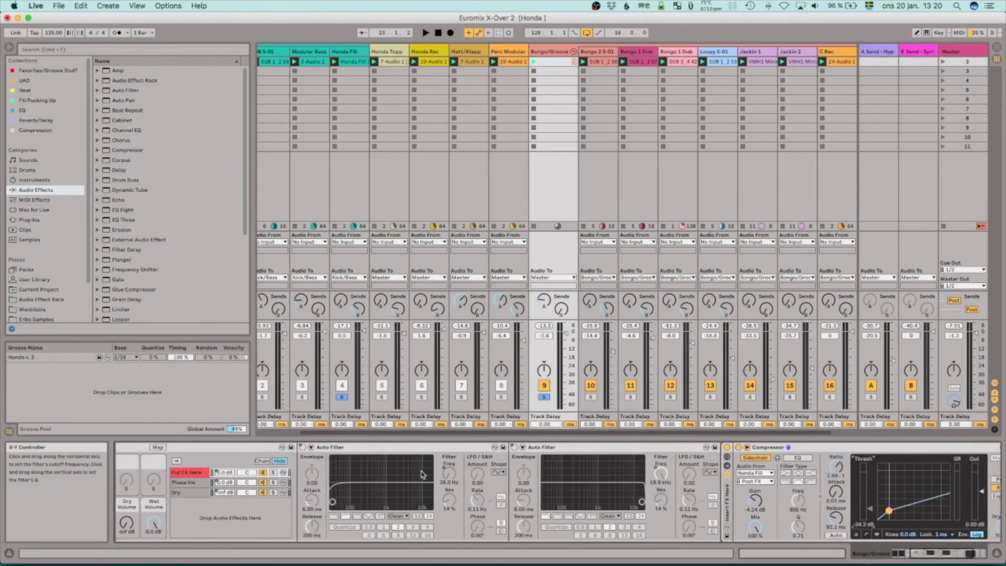
- Restart playback and raise the X-Over rack's Low Freq Limit macro to 39
{"action": "key", "text": "space"}
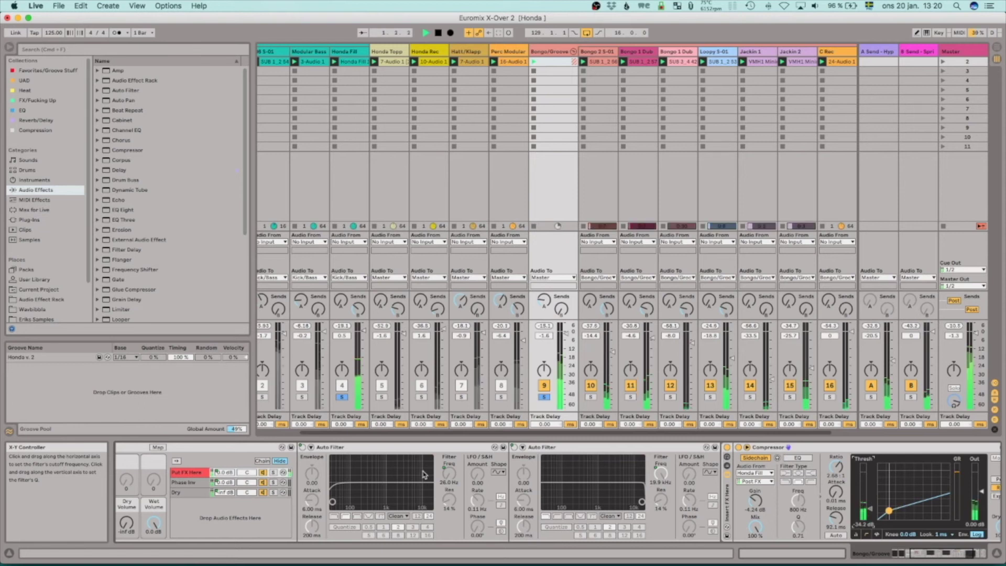
{"action": "scroll", "coordinate": [340, 478], "scroll_direction": "left", "scroll_amount": 7}
{"action": "scroll", "coordinate": [341, 478], "scroll_direction": "left", "scroll_amount": 3}
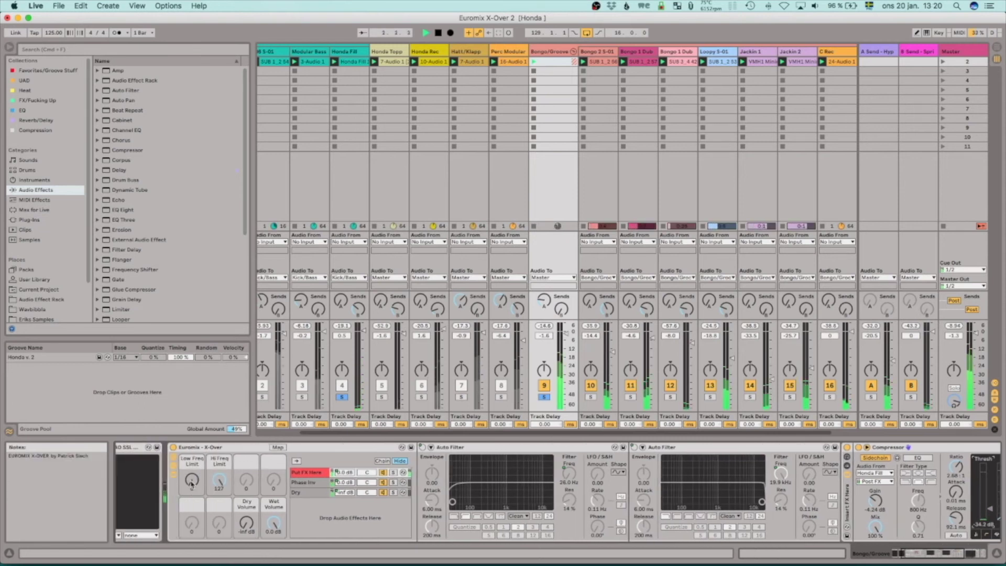
{"action": "left_click_drag", "start_coordinate": [191, 480], "coordinate": [192, 465]}
{"action": "scroll", "coordinate": [196, 470], "scroll_direction": "right", "scroll_amount": 5}
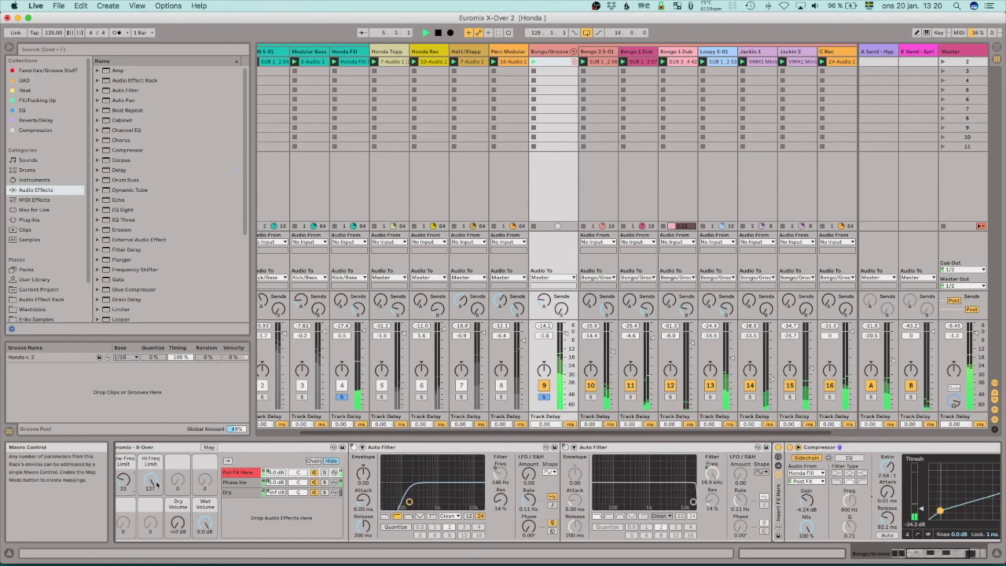
{"action": "left_click_drag", "start_coordinate": [119, 483], "coordinate": [151, 485]}
- Lower the Compressor's threshold to -49.9 dB and the rack's Hi Freq Limit macro to 60
{"action": "left_click_drag", "start_coordinate": [922, 512], "coordinate": [923, 515]}
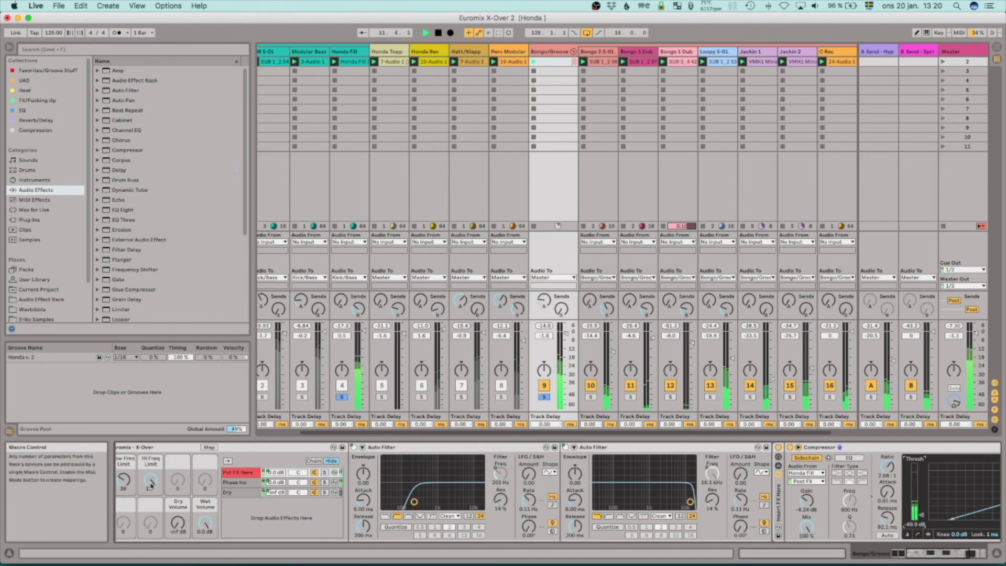
{"action": "left_click_drag", "start_coordinate": [150, 484], "coordinate": [145, 516]}
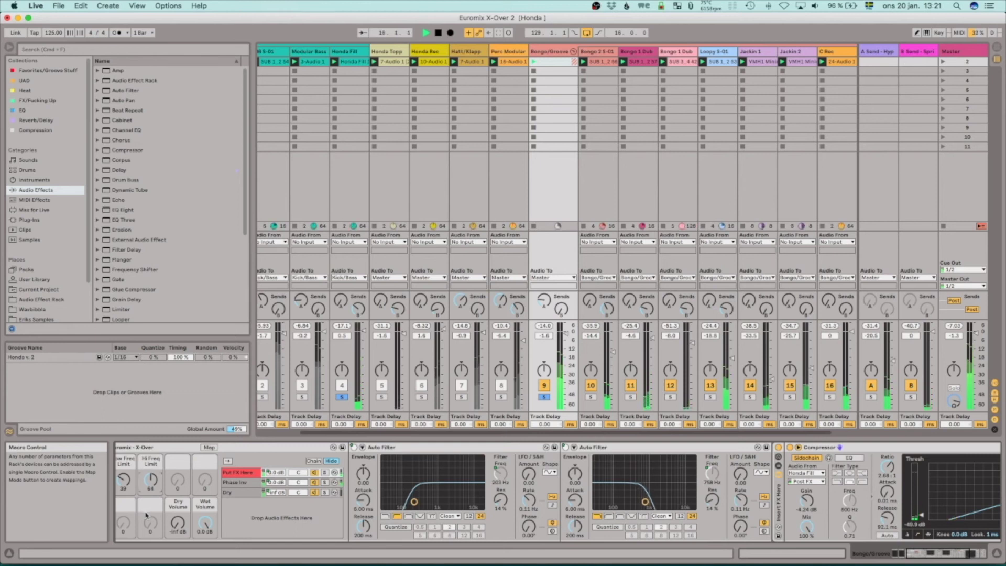
{"action": "left_click_drag", "start_coordinate": [148, 515], "coordinate": [147, 516]}
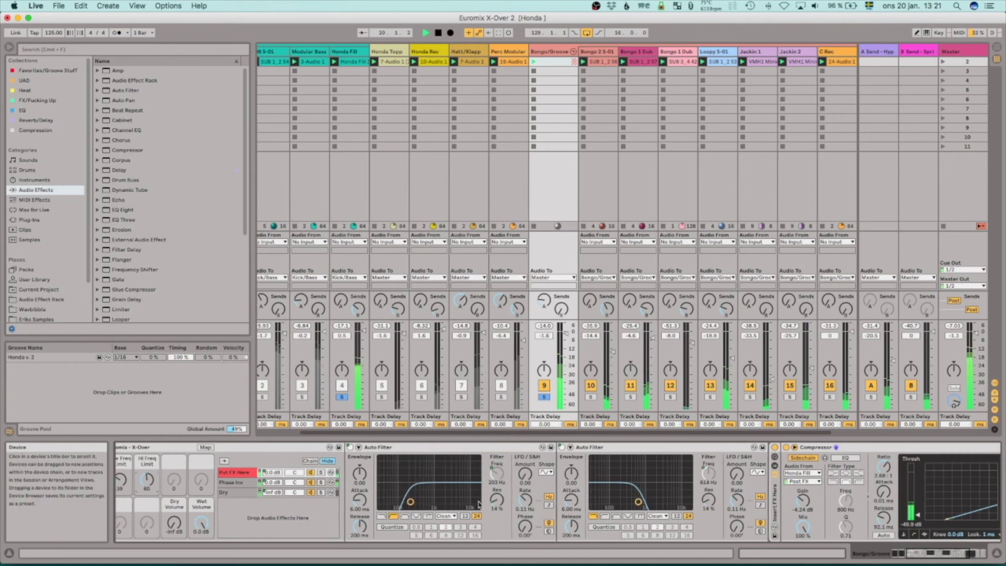
- Try the Compressor's threshold at -53.0 dB to exaggerate the ducking, then raise it again to a milder setting
{"action": "scroll", "coordinate": [467, 500], "scroll_direction": "right", "scroll_amount": 3}
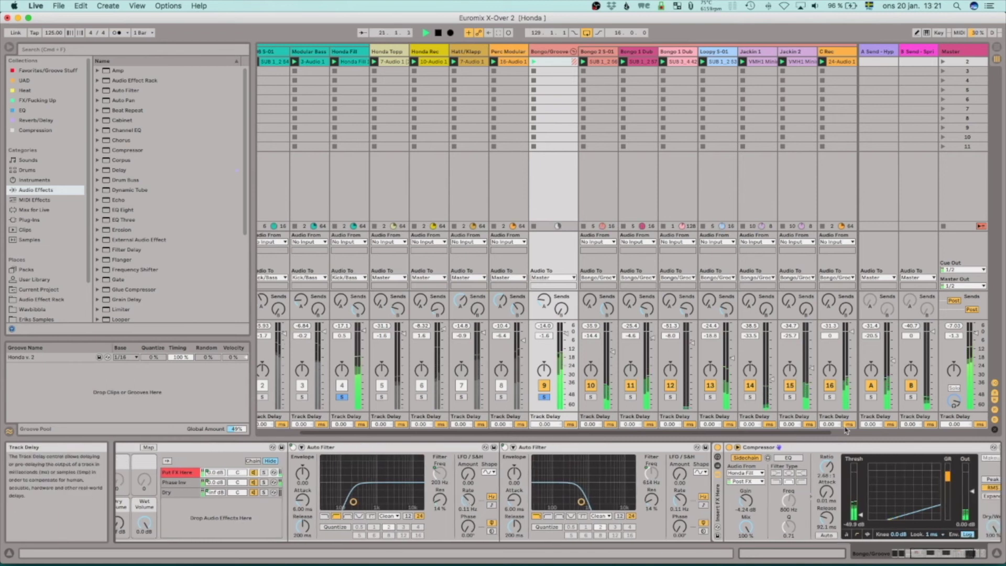
{"action": "scroll", "coordinate": [911, 503], "scroll_direction": "right", "scroll_amount": 1}
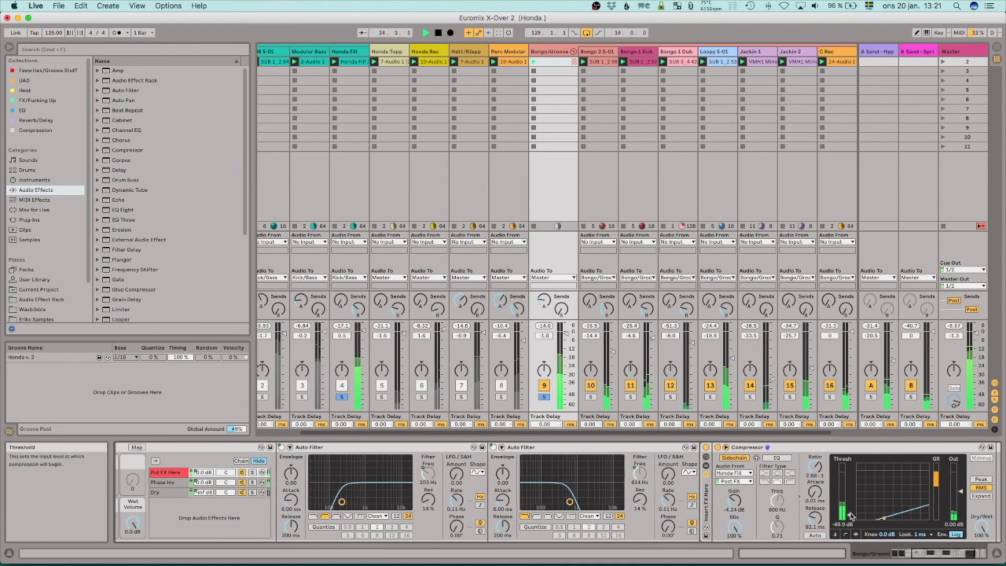
{"action": "left_click_drag", "start_coordinate": [849, 515], "coordinate": [848, 517]}
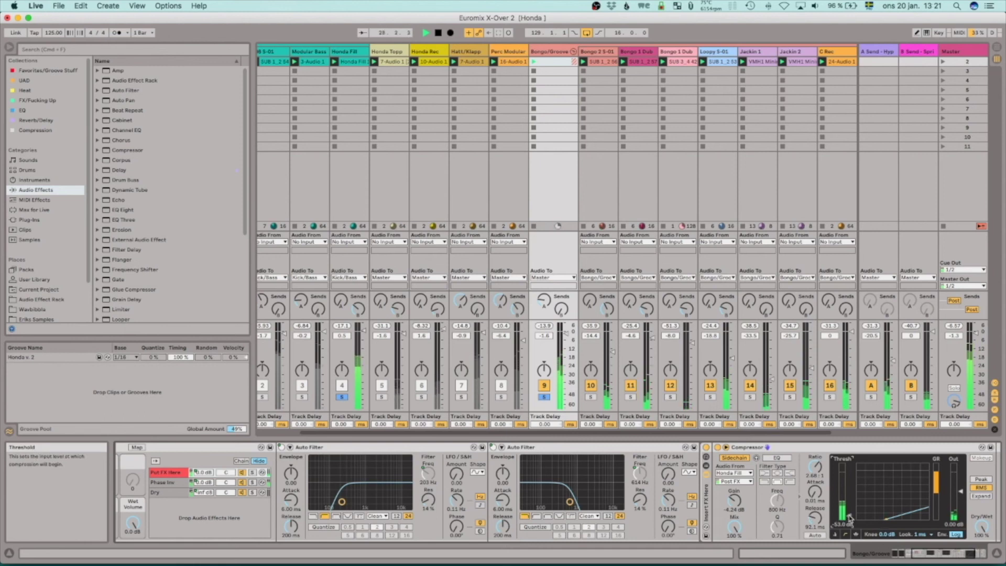
{"action": "left_click_drag", "start_coordinate": [849, 515], "coordinate": [849, 496]}
- Set the X-Over rack's Low Freq Limit macro to 34 and its Hi Freq Limit macro to 53
{"action": "scroll", "coordinate": [162, 509], "scroll_direction": "left", "scroll_amount": 5}
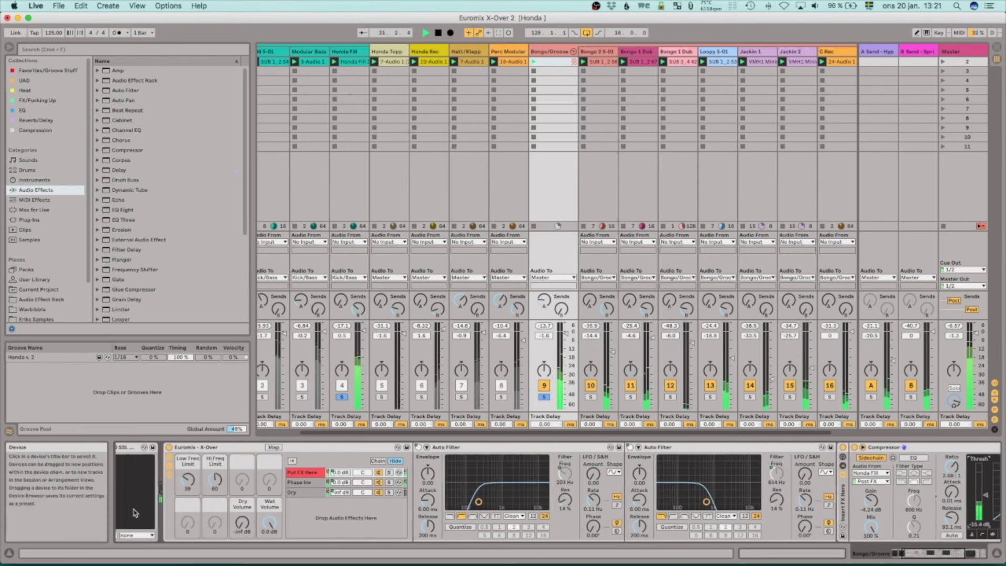
{"action": "left_click_drag", "start_coordinate": [197, 483], "coordinate": [198, 486]}
- Raise the Compressor's threshold to -11.6 dB and set the Bongo/Groove group's volume to 0.9 dB
{"action": "scroll", "coordinate": [861, 502], "scroll_direction": "right", "scroll_amount": 6}
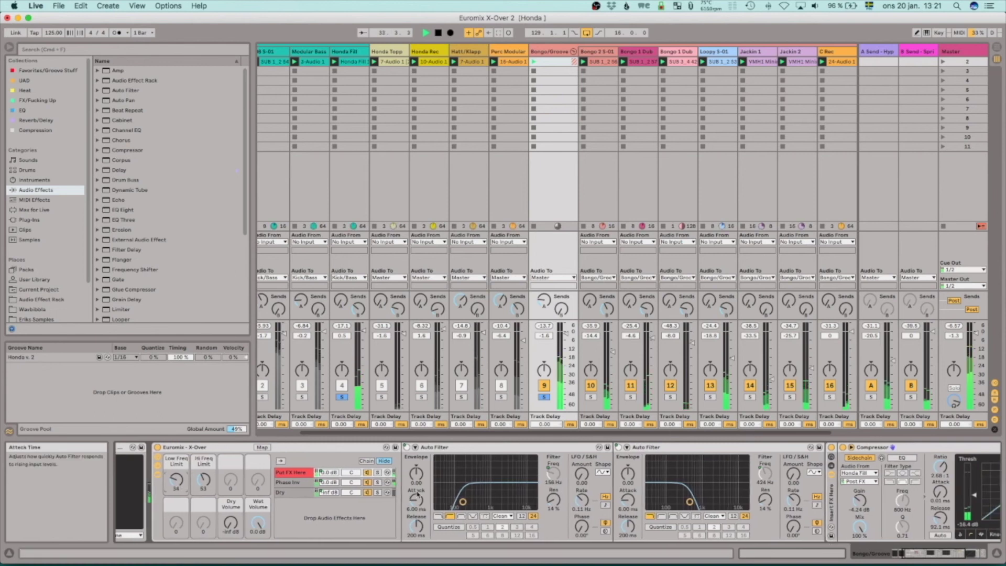
{"action": "left_click_drag", "start_coordinate": [865, 499], "coordinate": [869, 490]}
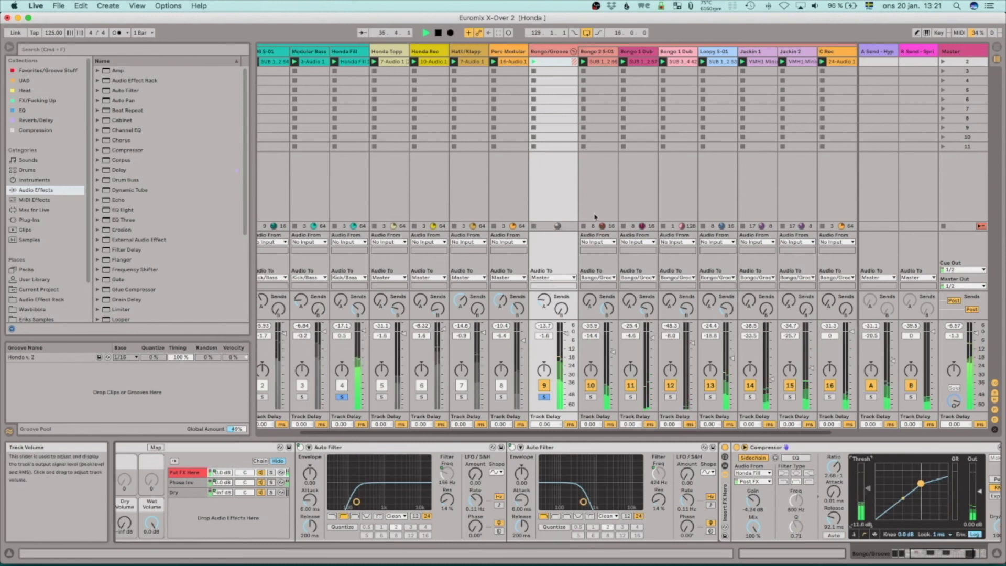
{"action": "left_click_drag", "start_coordinate": [566, 333], "coordinate": [567, 328]}
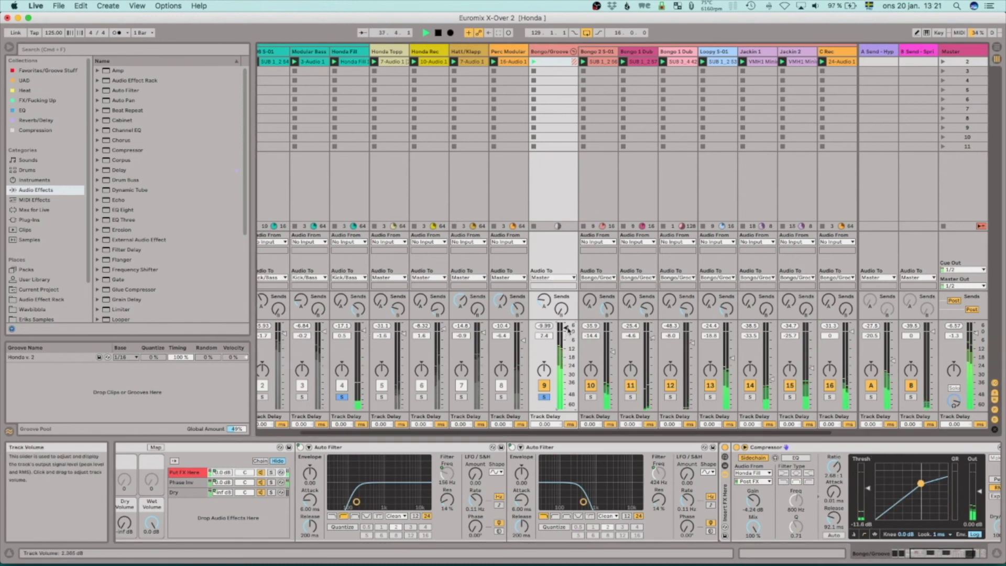
{"action": "left_click", "coordinate": [566, 331]}
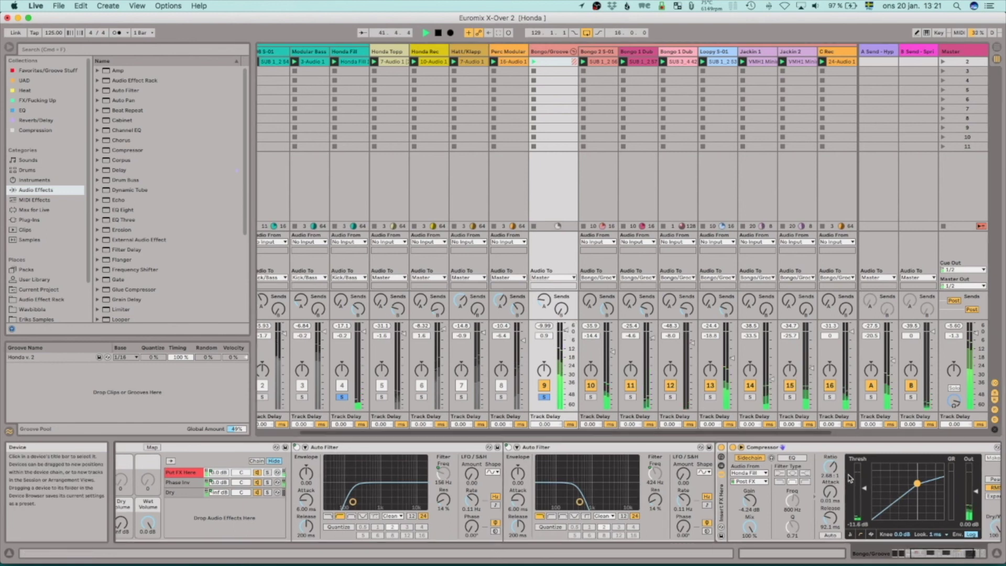
{"action": "left_click", "coordinate": [812, 489]}
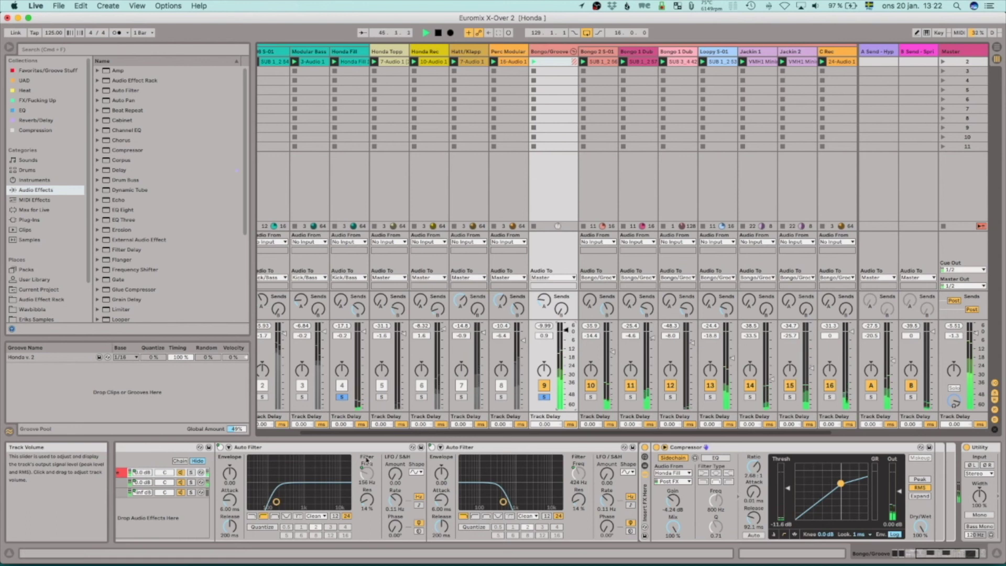
- Solo the Modular Bass and 808 S-01 tracks alongside the soloed ones, then clear all solos to play the full mix
{"action": "scroll", "coordinate": [341, 399], "scroll_direction": "left", "scroll_amount": 3}
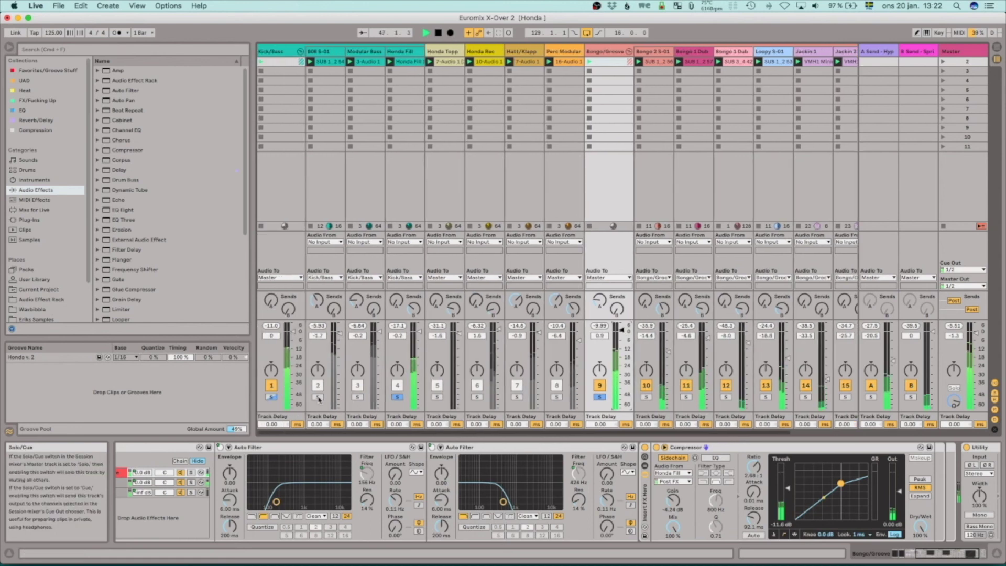
{"action": "left_click", "coordinate": [367, 51]}
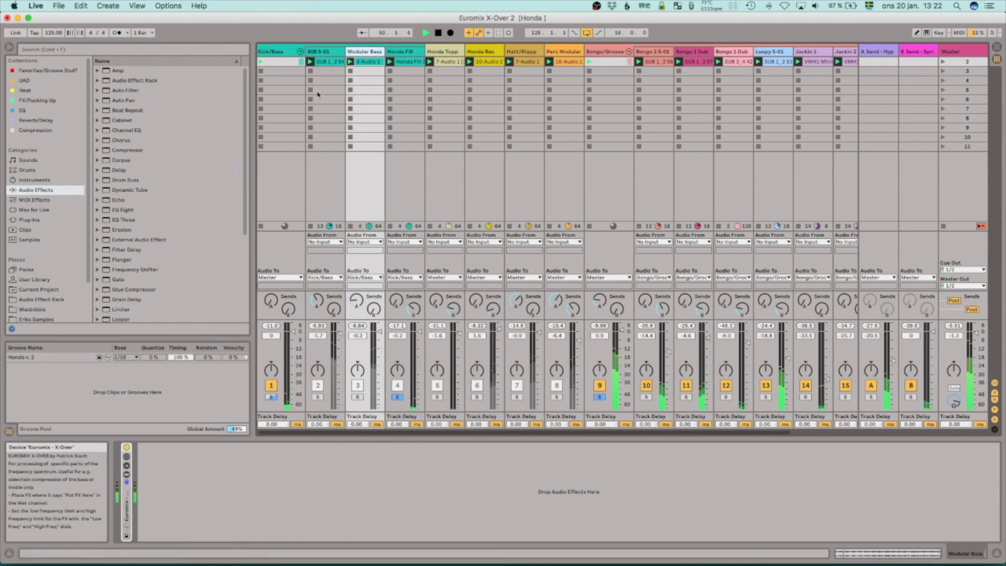
{"action": "left_click", "coordinate": [357, 396]}
{"action": "left_click", "coordinate": [316, 397]}
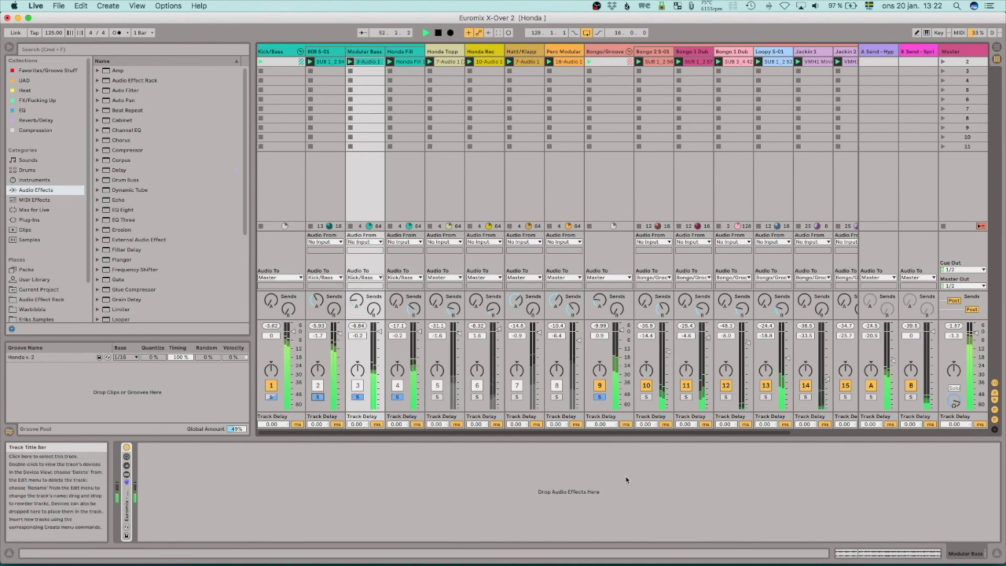
{"action": "left_click", "coordinate": [599, 397]}
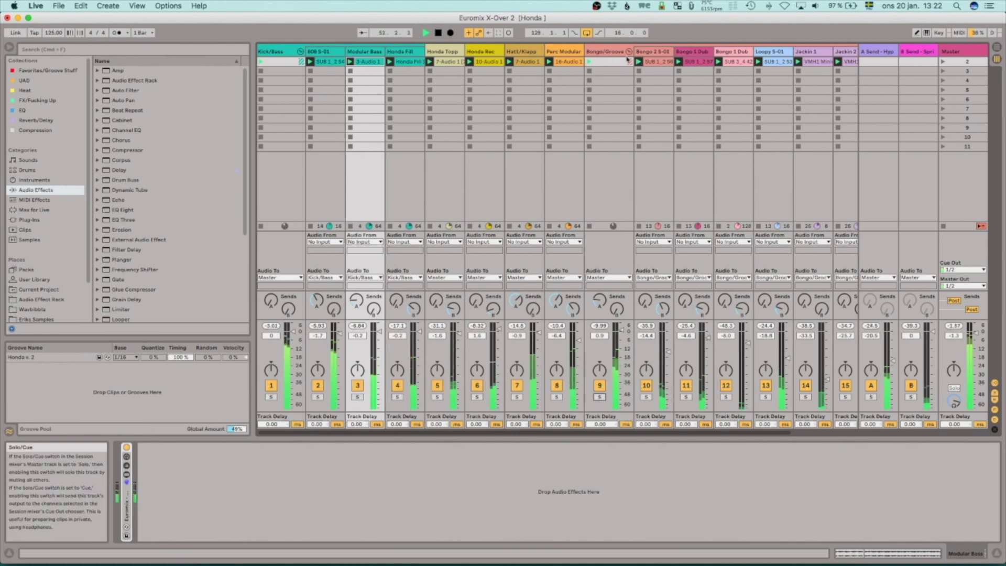
- Set the Bongo/Groove group's volume to -0.5 dB and its Compressor's threshold to -12.0 dB
{"action": "left_click", "coordinate": [607, 52]}
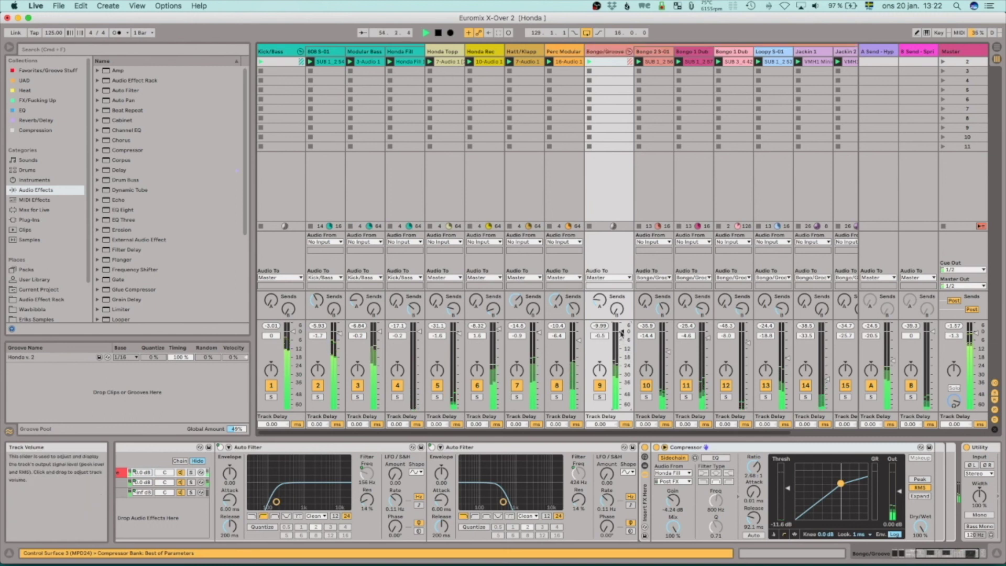
{"action": "left_click_drag", "start_coordinate": [787, 488], "coordinate": [787, 494]}
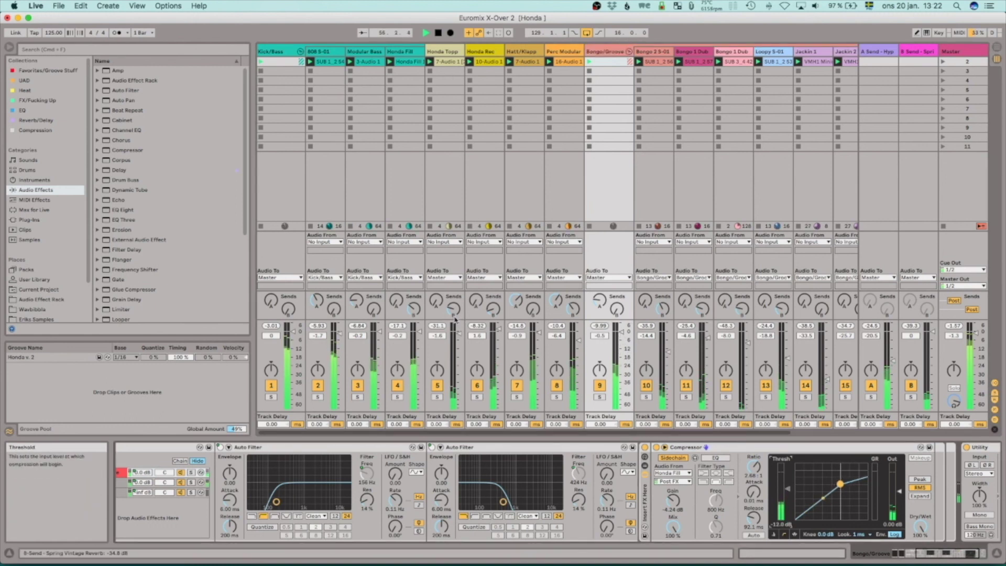
{"action": "scroll", "coordinate": [418, 282], "scroll_direction": "right", "scroll_amount": 2}
{"action": "scroll", "coordinate": [418, 281], "scroll_direction": "right", "scroll_amount": 5}
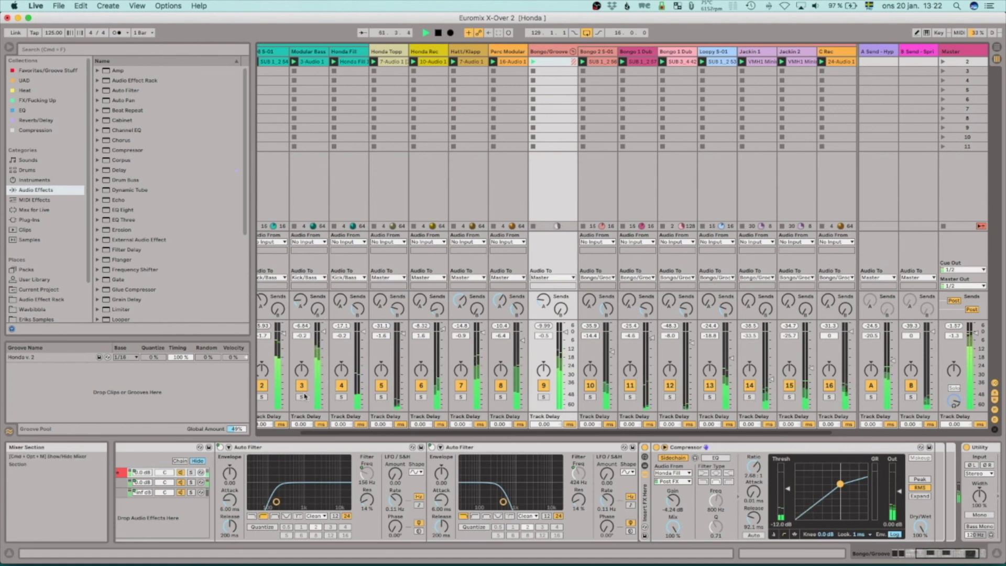
{"action": "scroll", "coordinate": [498, 209], "scroll_direction": "left", "scroll_amount": 1}
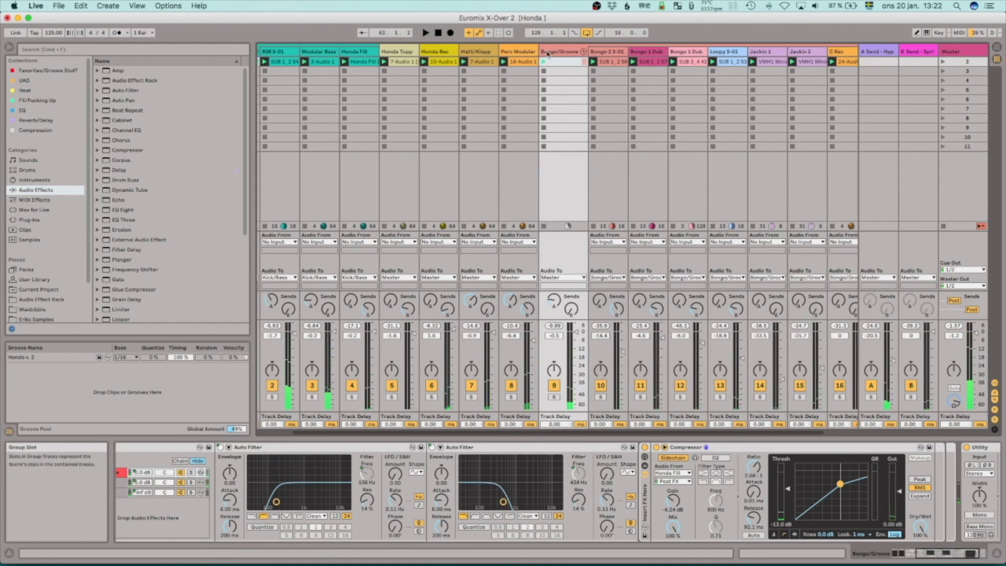
- Examine the Bongo/Groove group's device chain, from the X-Over rack's macros through both Auto Filters to the Compressor's sidechain settings and Utility
{"action": "scroll", "coordinate": [644, 476], "scroll_direction": "right", "scroll_amount": 3}
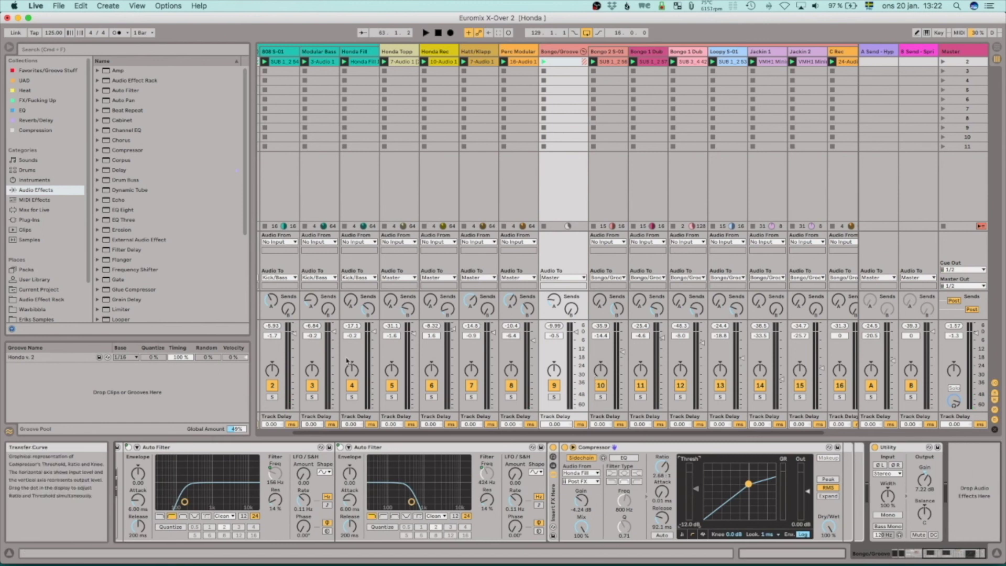
{"action": "scroll", "coordinate": [752, 455], "scroll_direction": "left", "scroll_amount": 5}
{"action": "scroll", "coordinate": [751, 455], "scroll_direction": "left", "scroll_amount": 5}
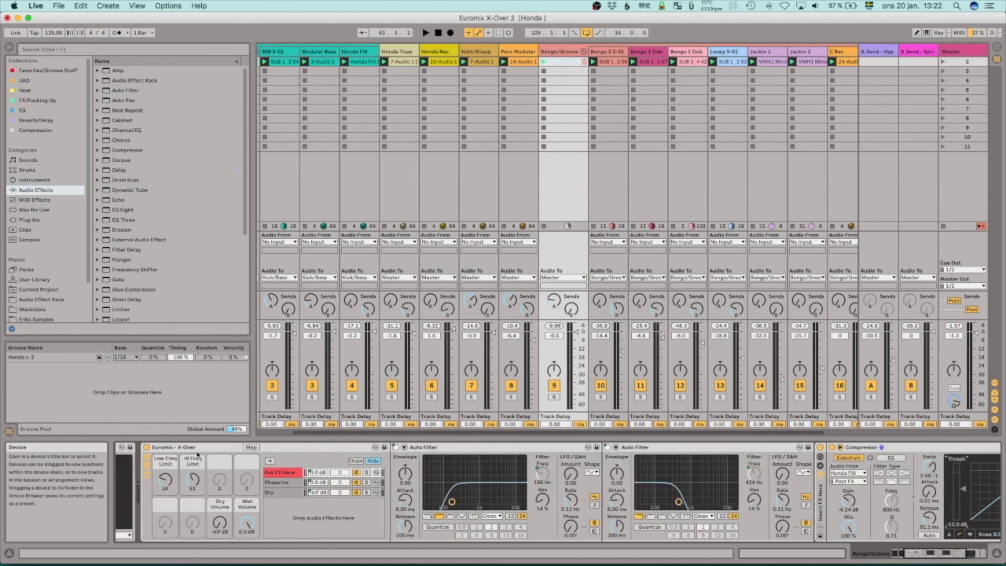
{"action": "scroll", "coordinate": [702, 477], "scroll_direction": "right", "scroll_amount": 3}
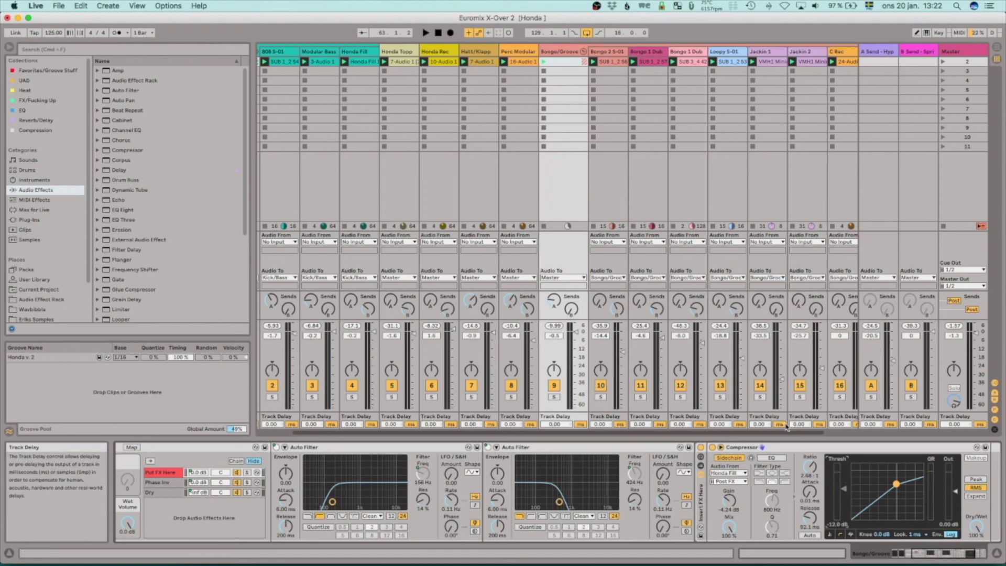
{"action": "scroll", "coordinate": [746, 435], "scroll_direction": "left", "scroll_amount": 1}
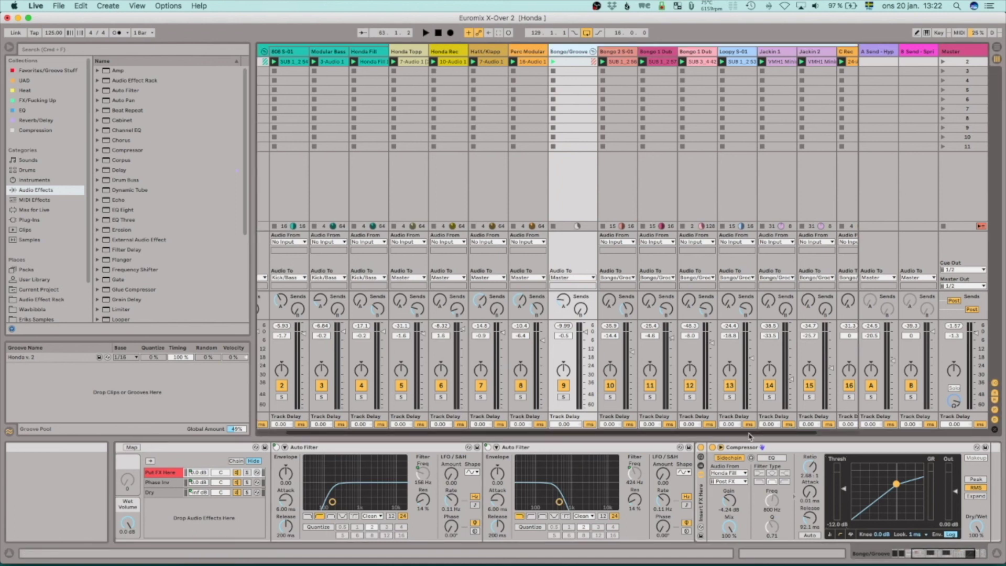
{"action": "scroll", "coordinate": [749, 435], "scroll_direction": "left", "scroll_amount": 2}
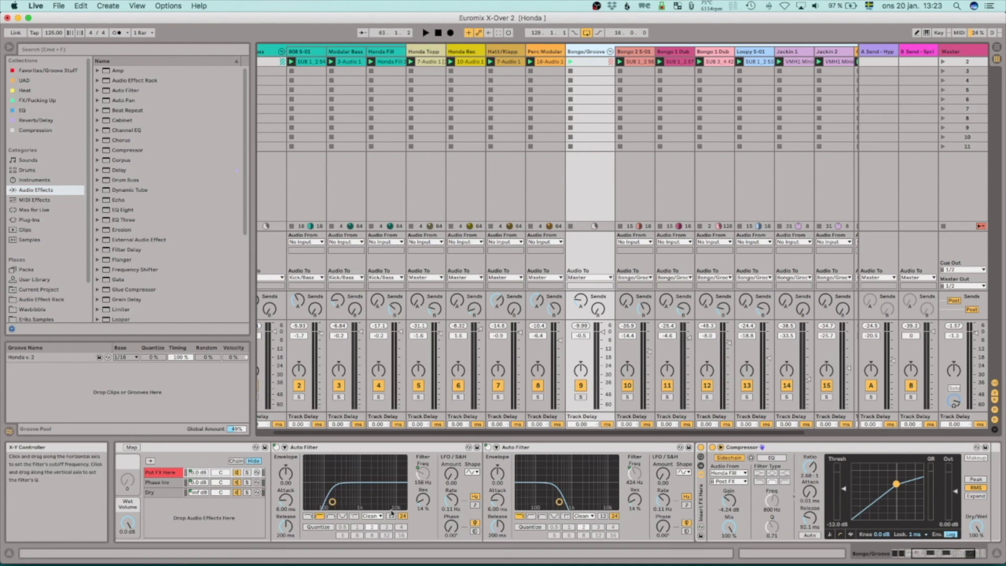
{"action": "key", "text": "super+z"}
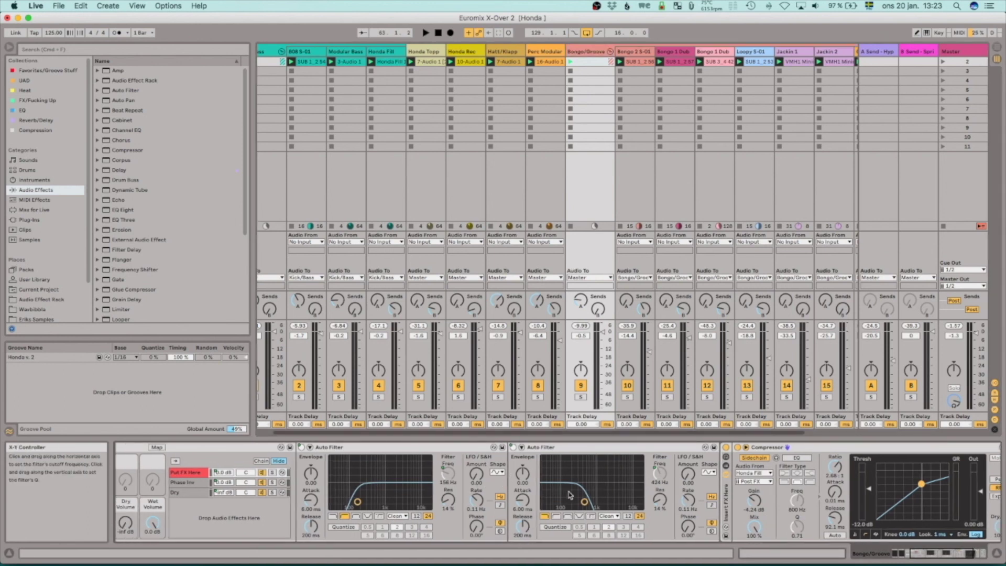
{"action": "scroll", "coordinate": [587, 458], "scroll_direction": "right", "scroll_amount": 8}
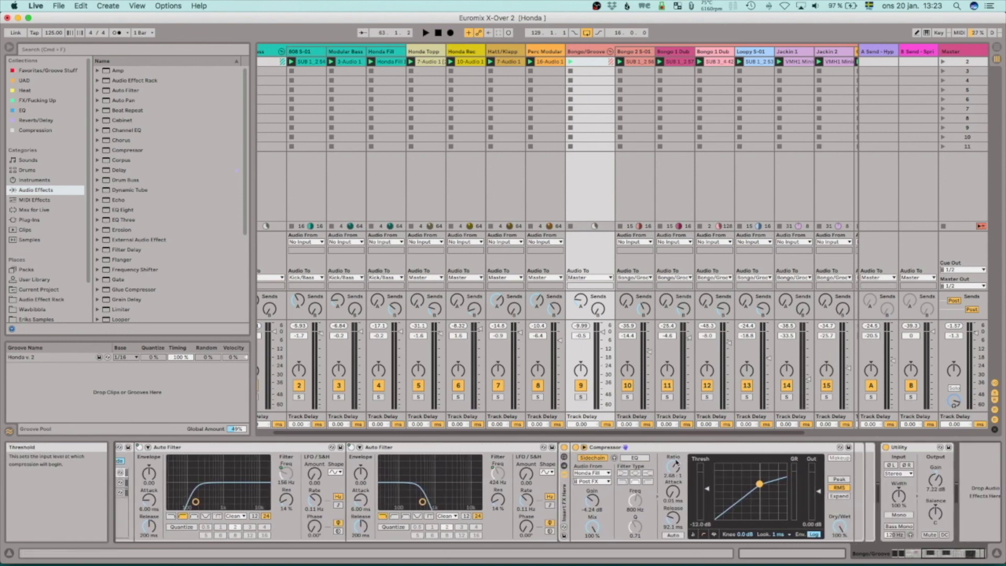
{"action": "scroll", "coordinate": [524, 487], "scroll_direction": "left", "scroll_amount": 15}
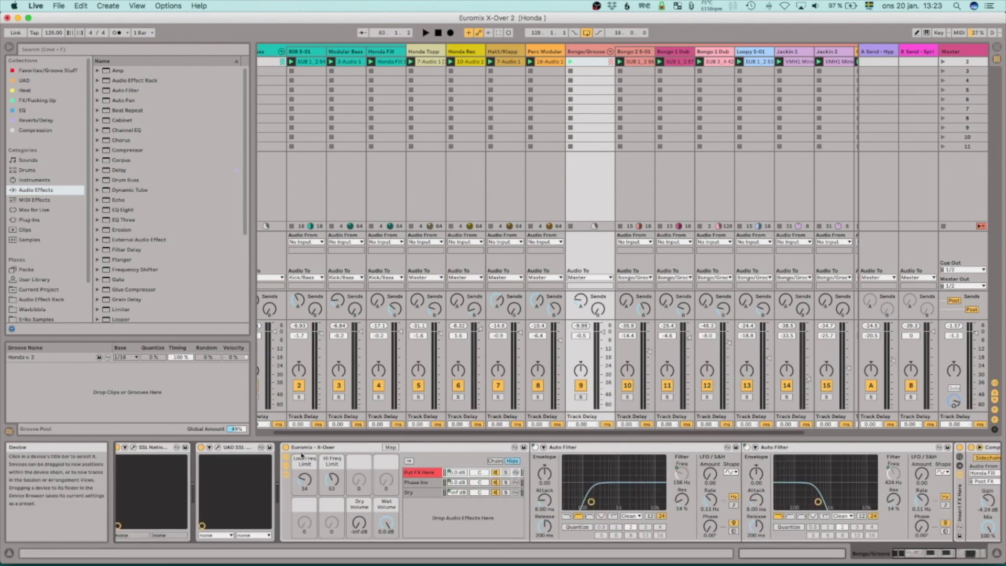
{"action": "scroll", "coordinate": [302, 455], "scroll_direction": "right", "scroll_amount": 6}
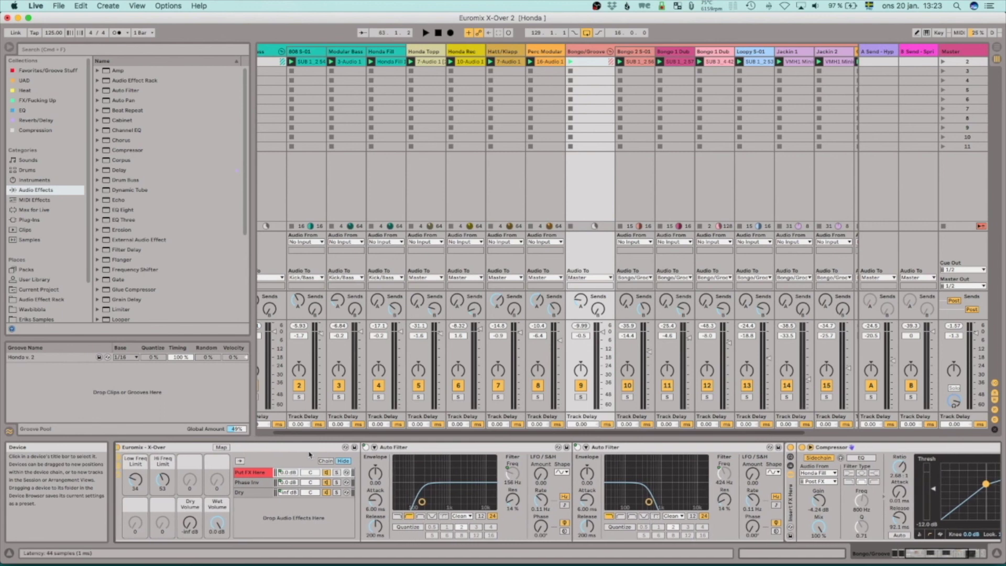
{"action": "scroll", "coordinate": [309, 455], "scroll_direction": "left", "scroll_amount": 1}
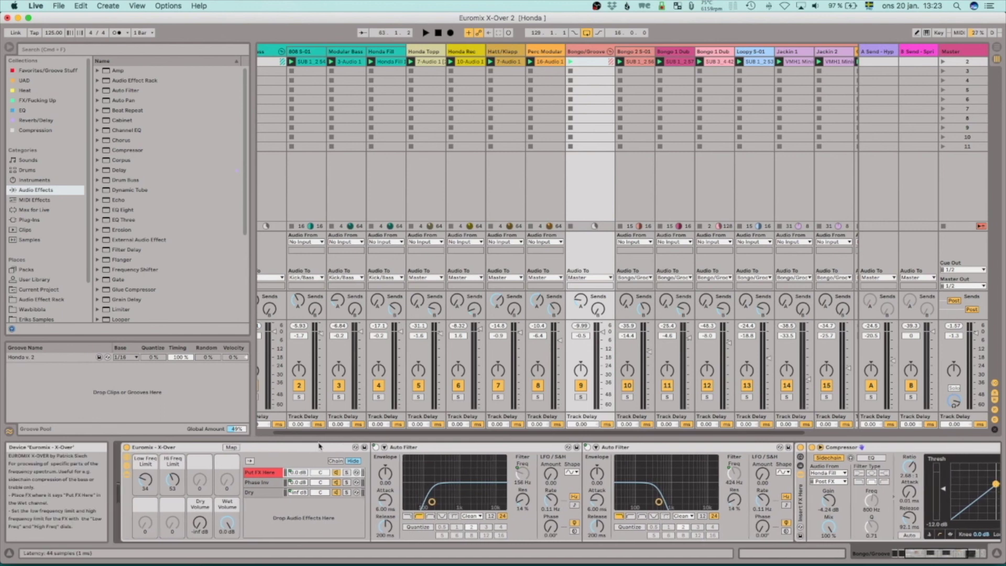
{"action": "scroll", "coordinate": [956, 499], "scroll_direction": "right", "scroll_amount": 2}
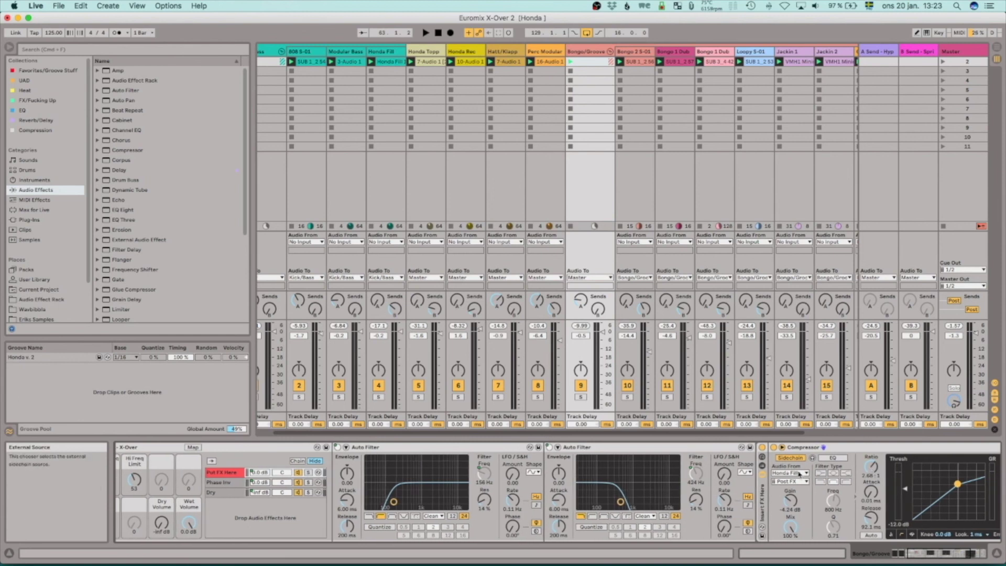
{"action": "scroll", "coordinate": [800, 474], "scroll_direction": "right", "scroll_amount": 3}
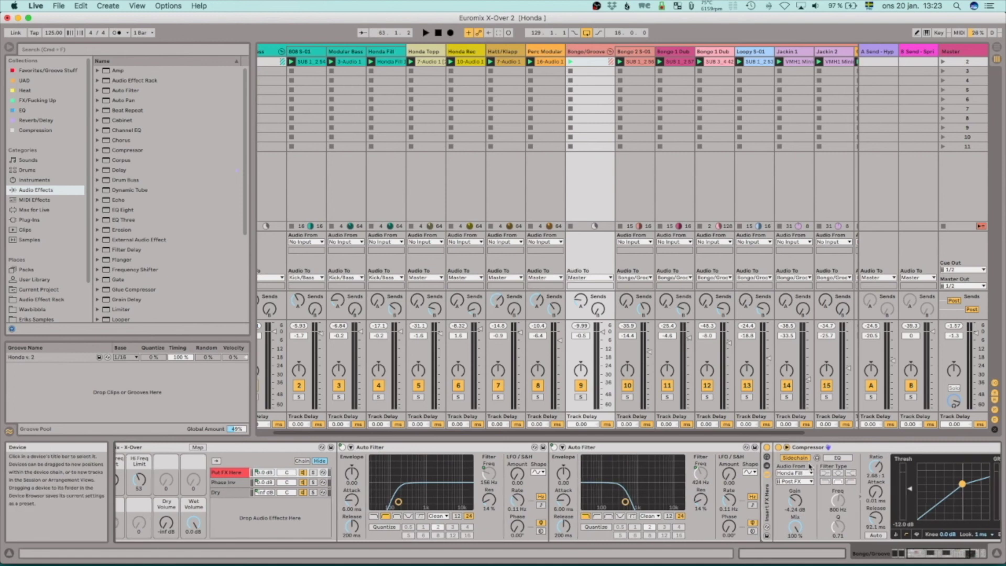
{"action": "scroll", "coordinate": [818, 464], "scroll_direction": "right", "scroll_amount": 2}
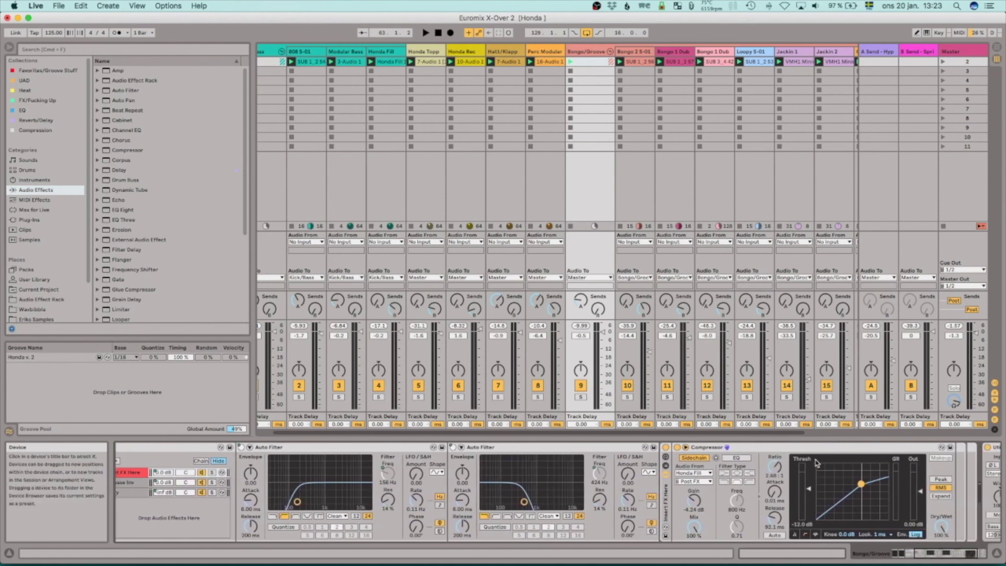
{"action": "scroll", "coordinate": [699, 463], "scroll_direction": "left", "scroll_amount": 2}
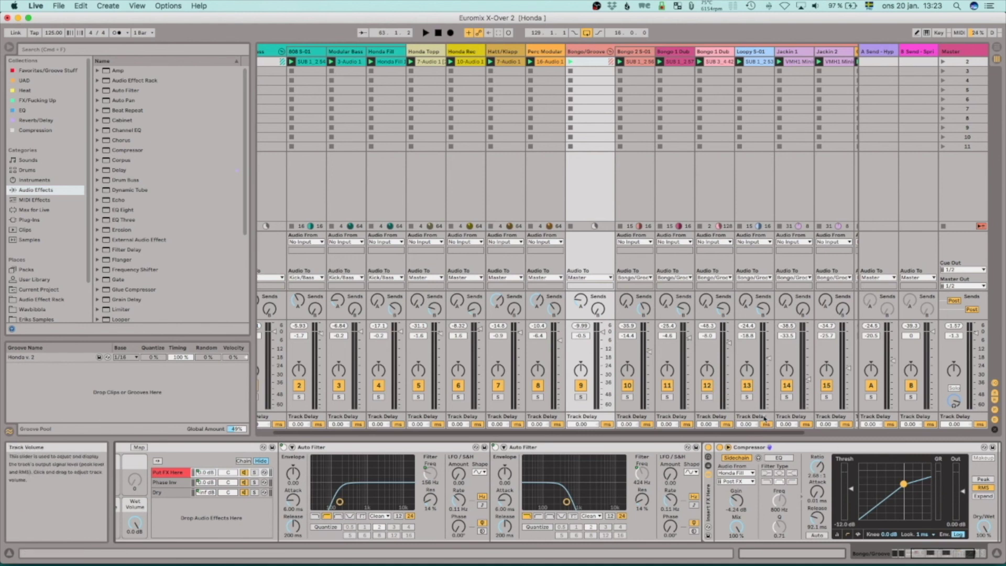
{"action": "scroll", "coordinate": [788, 401], "scroll_direction": "right", "scroll_amount": 2}
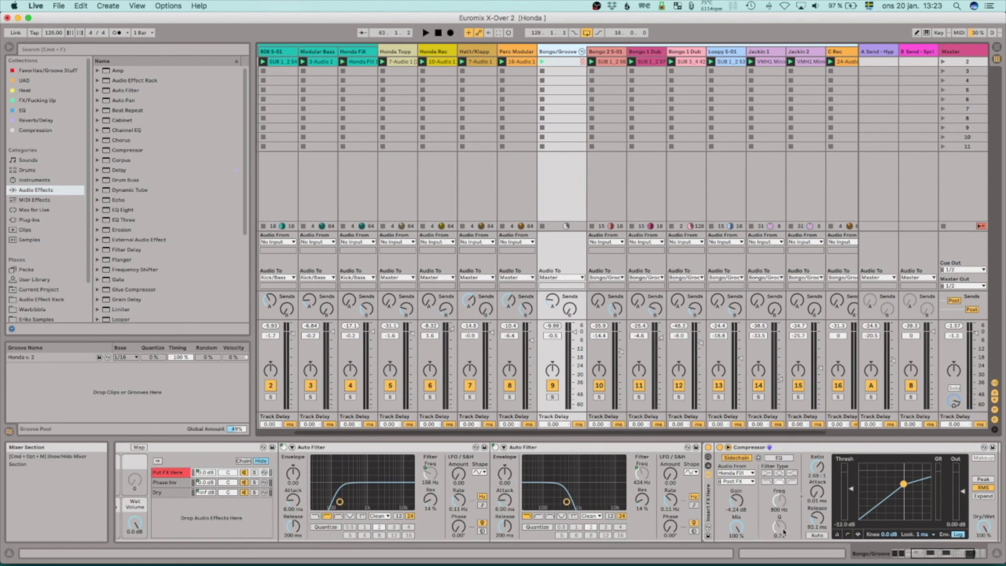
- Collapse the Euromix - X-Over rack in the Bongo/Groove group's device chain
{"action": "scroll", "coordinate": [786, 497], "scroll_direction": "right", "scroll_amount": 3}
{"action": "scroll", "coordinate": [785, 498], "scroll_direction": "right", "scroll_amount": 2}
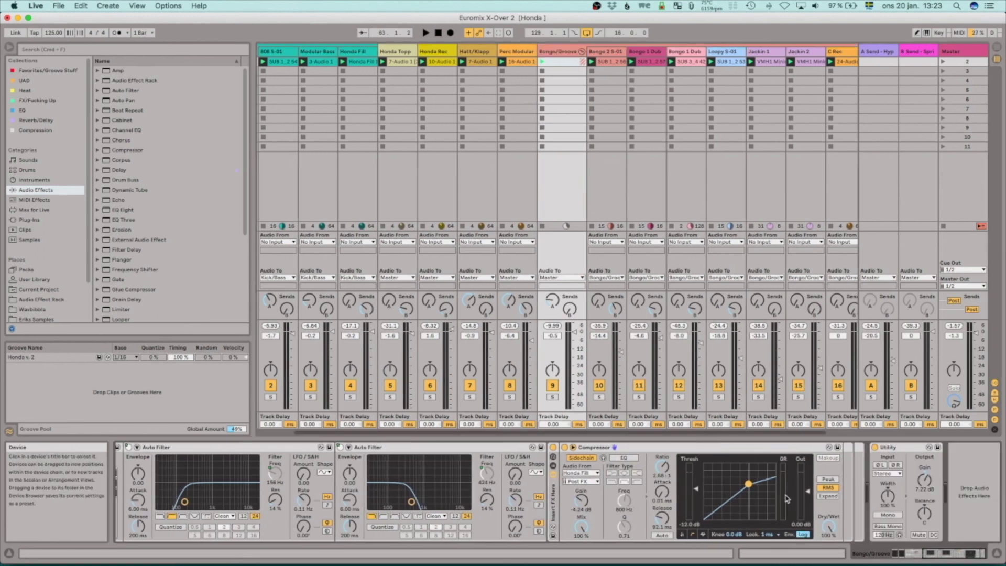
{"action": "scroll", "coordinate": [787, 498], "scroll_direction": "left", "scroll_amount": 8}
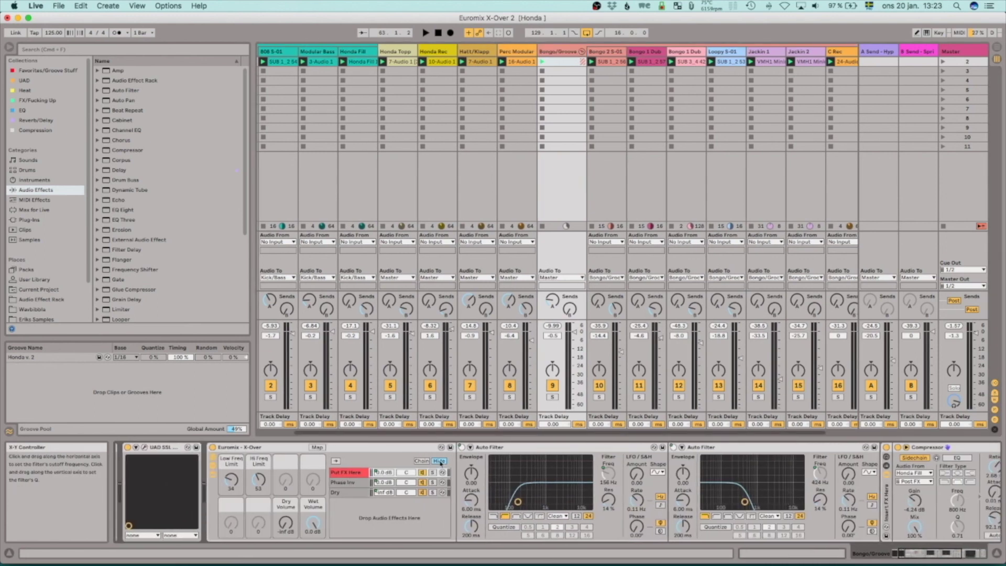
{"action": "left_click", "coordinate": [440, 462]}
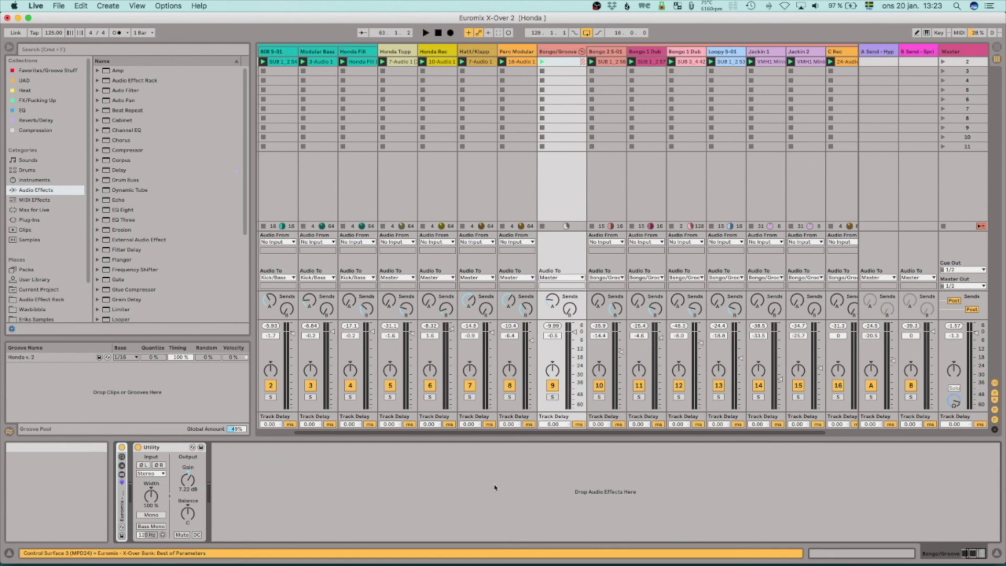